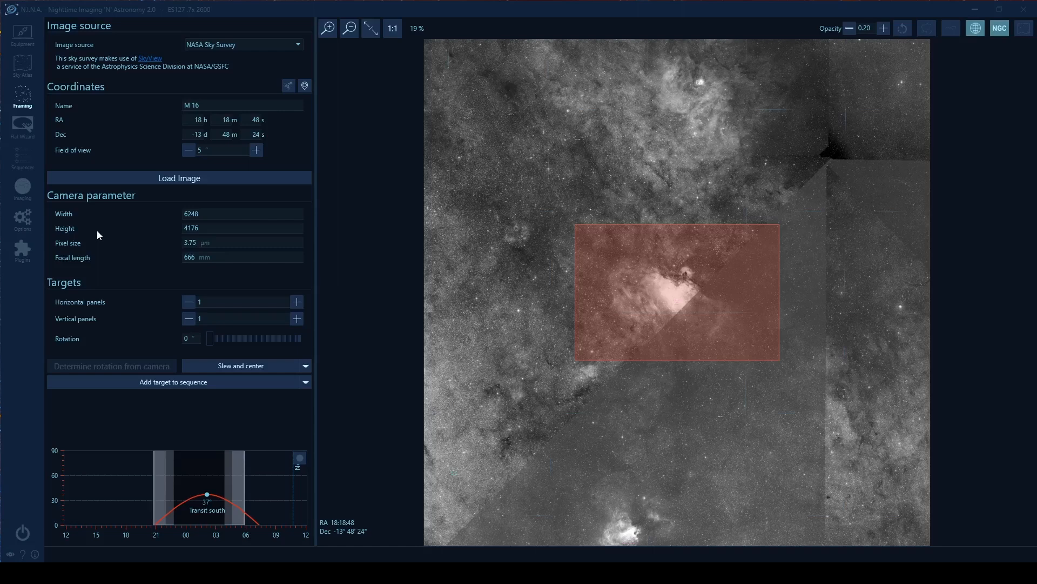
- Open the sequencer and look through the list of available sequence instructions, from instruction sets to telescope and utility items
click(20, 155)
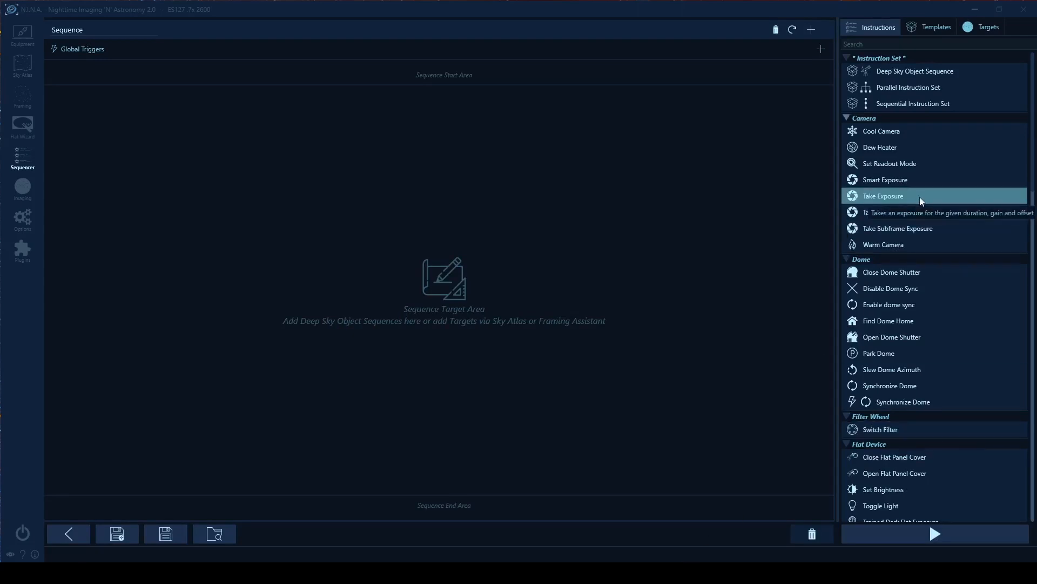
scroll(919, 197, down, 4)
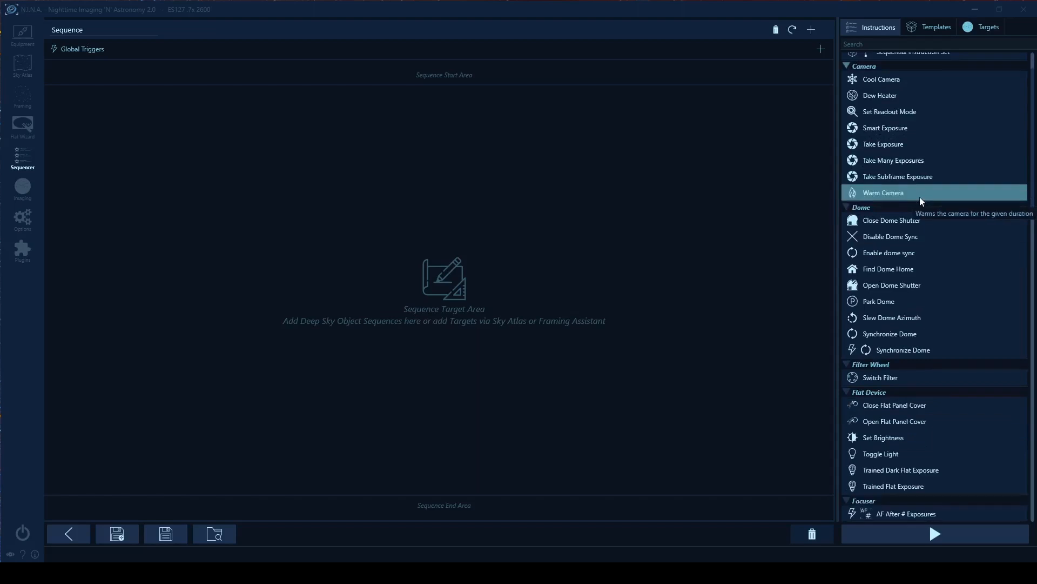
scroll(934, 231, down, 5)
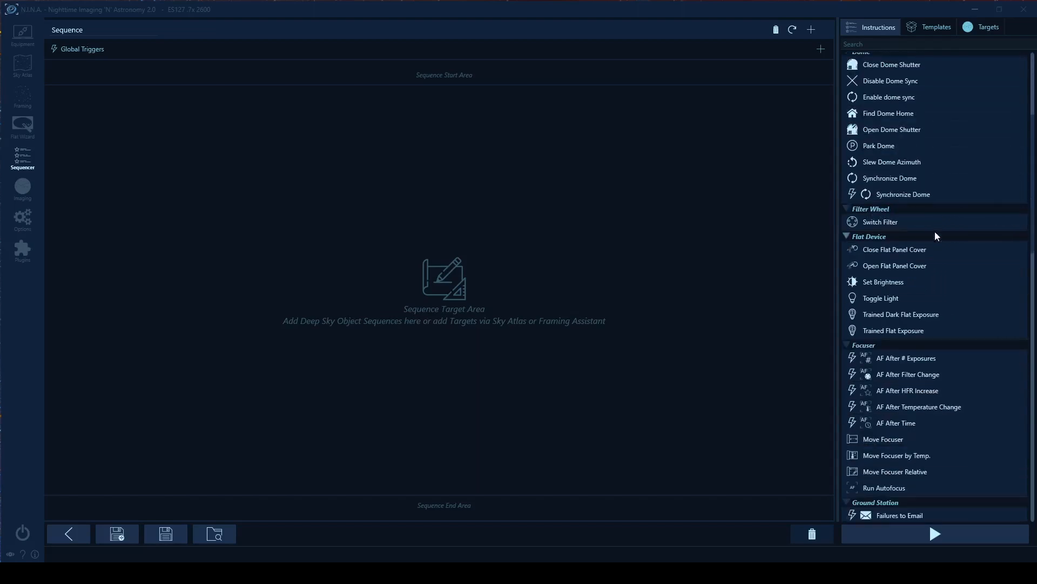
scroll(935, 236, down, 11)
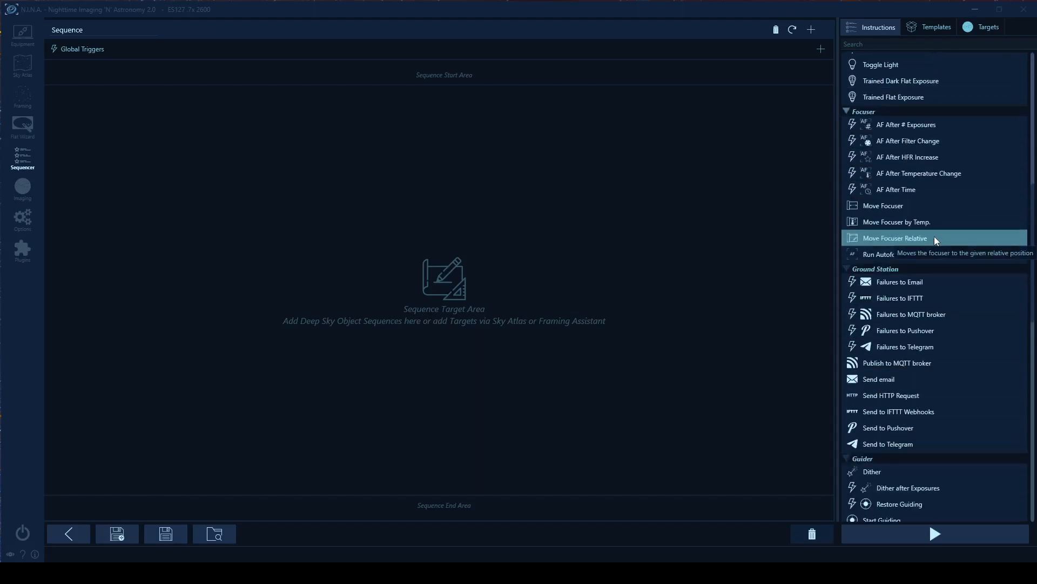
scroll(935, 236, down, 11)
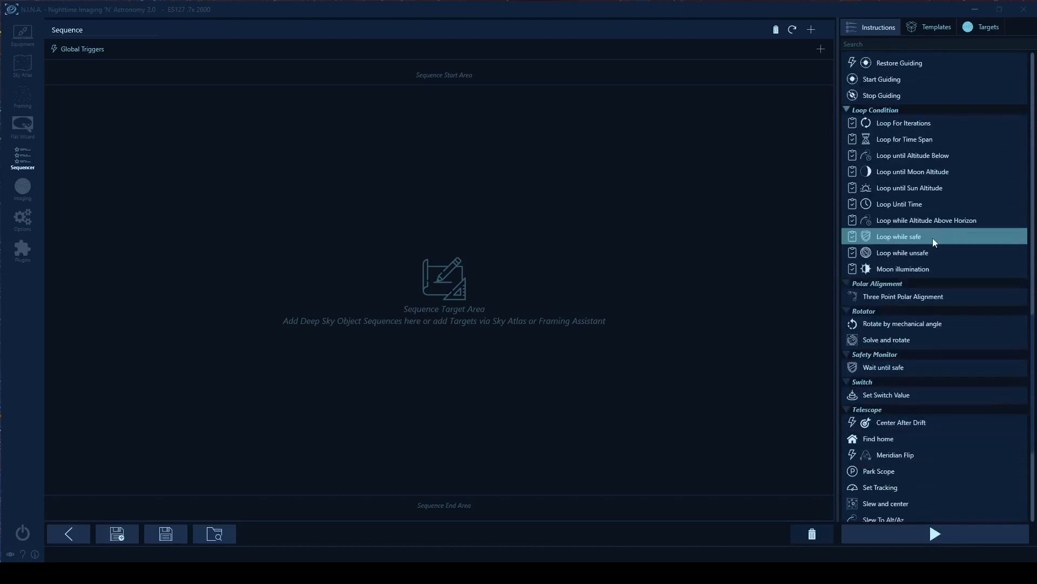
scroll(933, 238, down, 3)
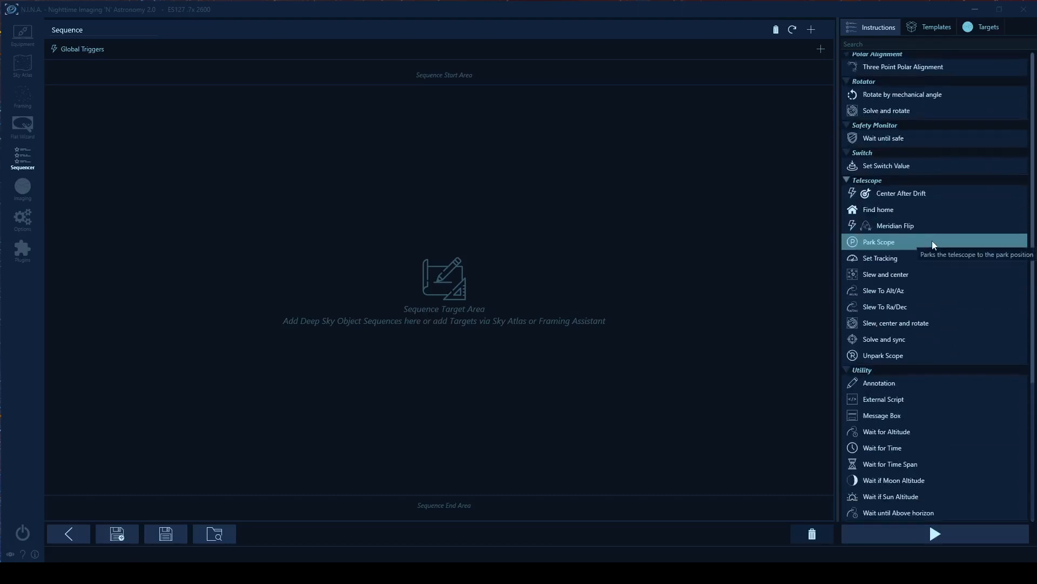
scroll(945, 329, up, 5)
scroll(945, 329, up, 19)
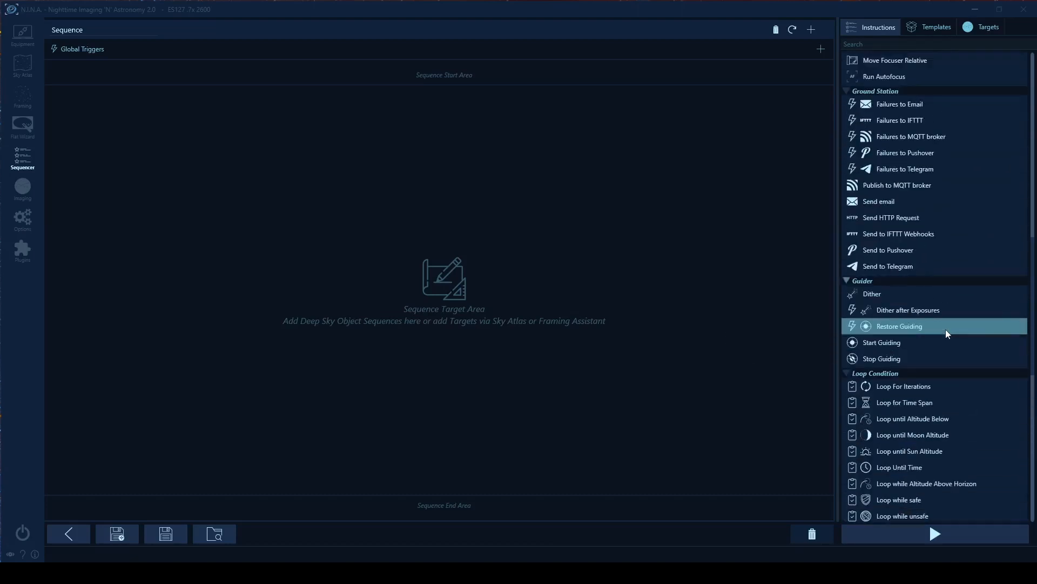
scroll(939, 304, up, 8)
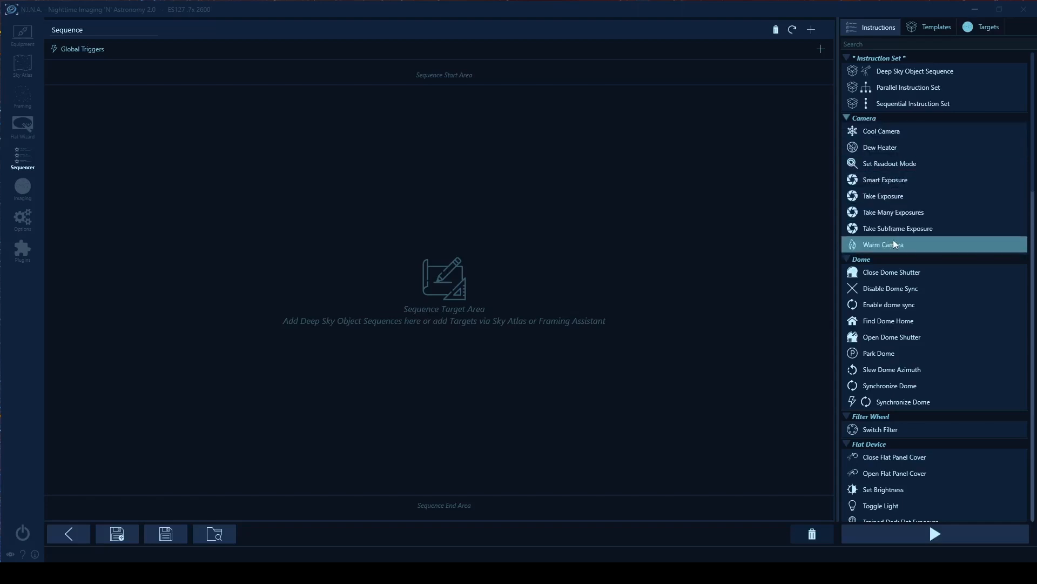
- Collapse the Dome, Flat Device and Ground Station categories in the instruction list
click(849, 259)
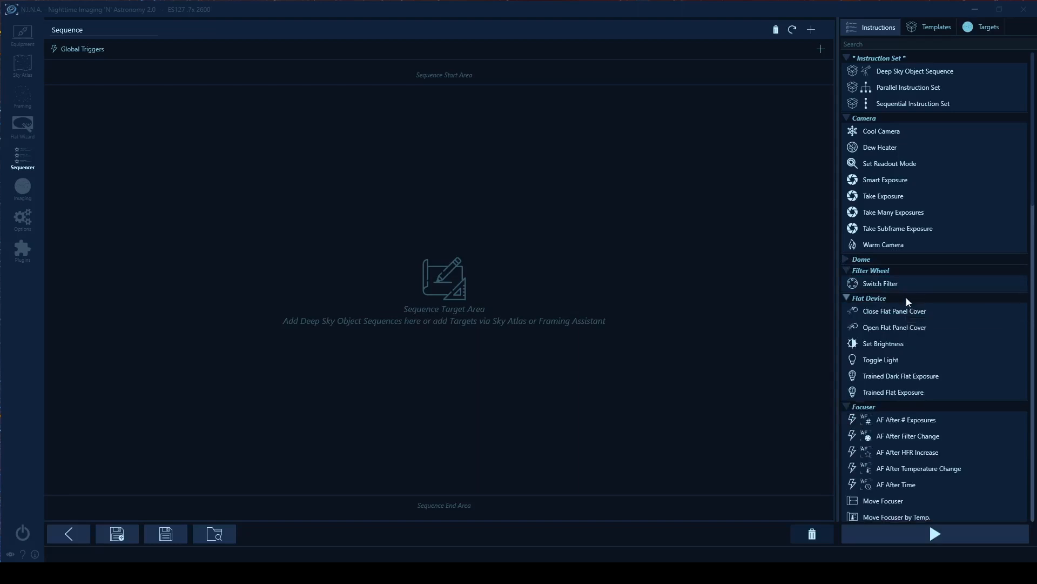
click(846, 297)
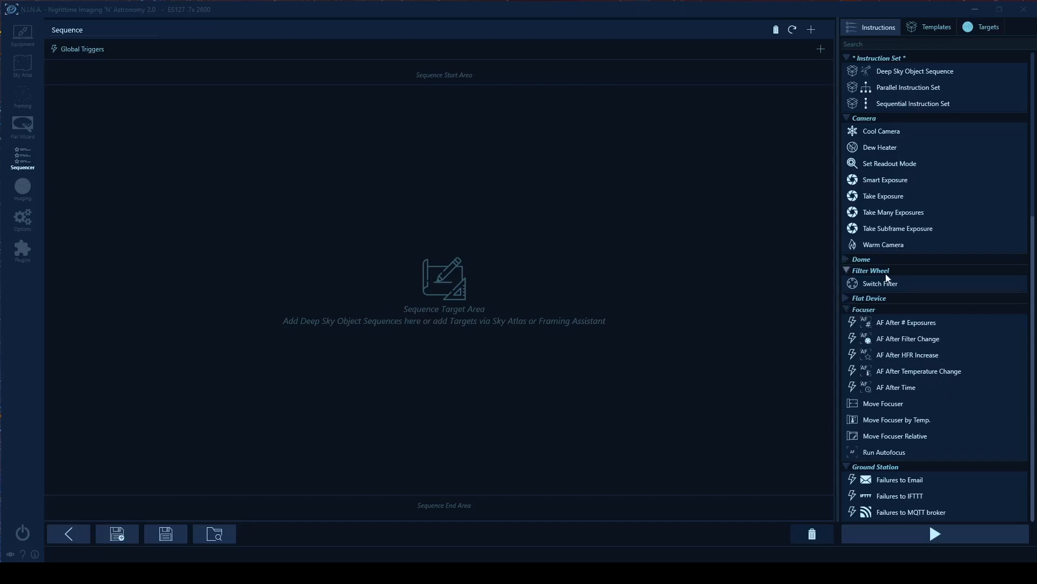
scroll(888, 281, down, 1)
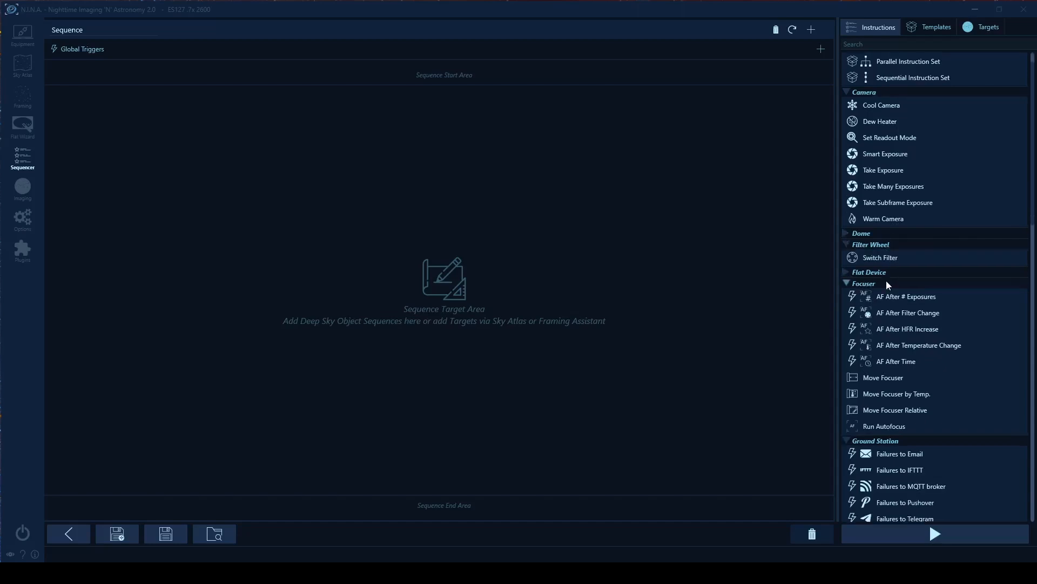
scroll(887, 280, down, 2)
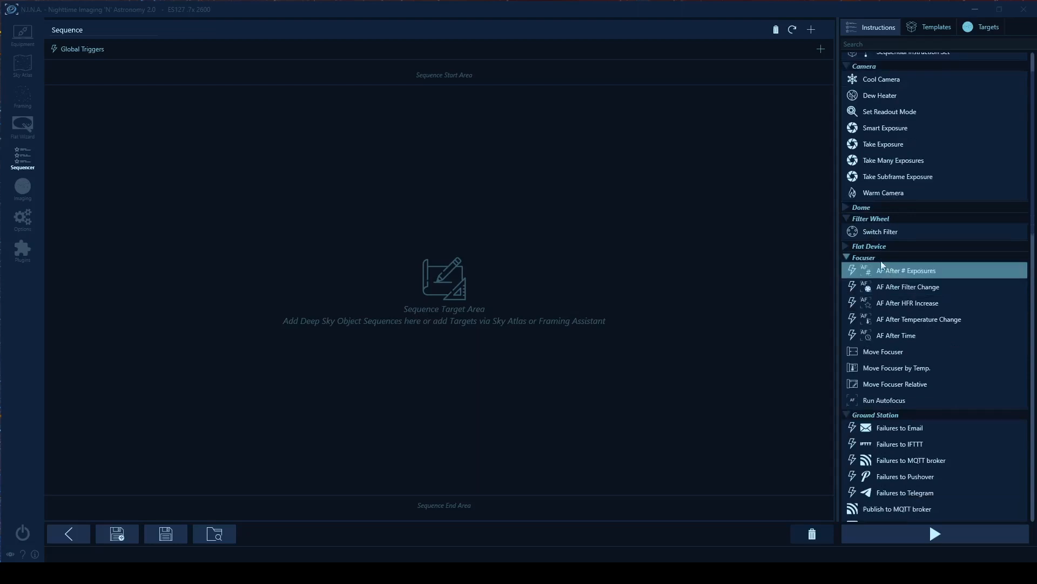
scroll(874, 269, down, 3)
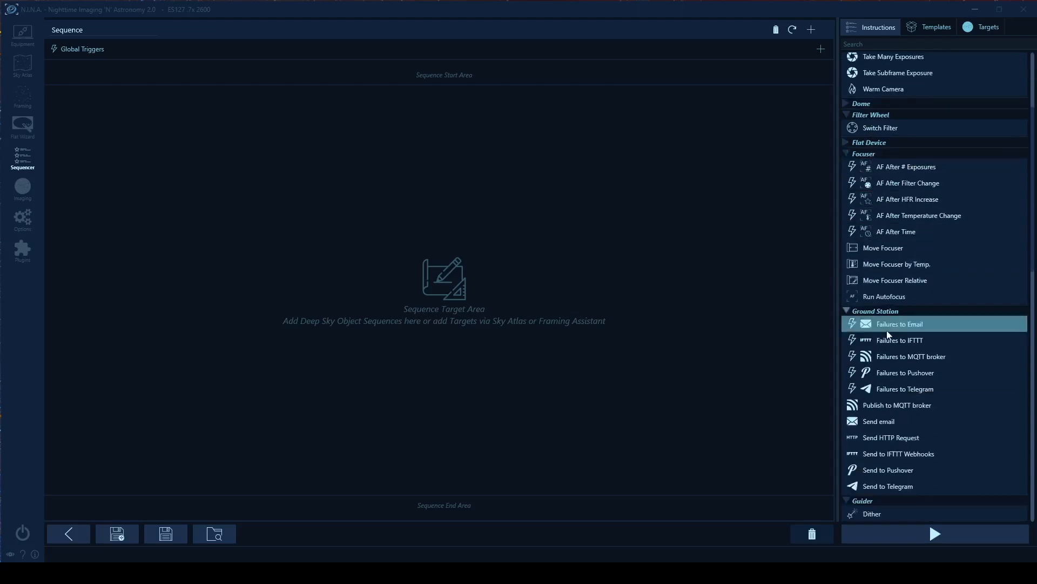
click(847, 310)
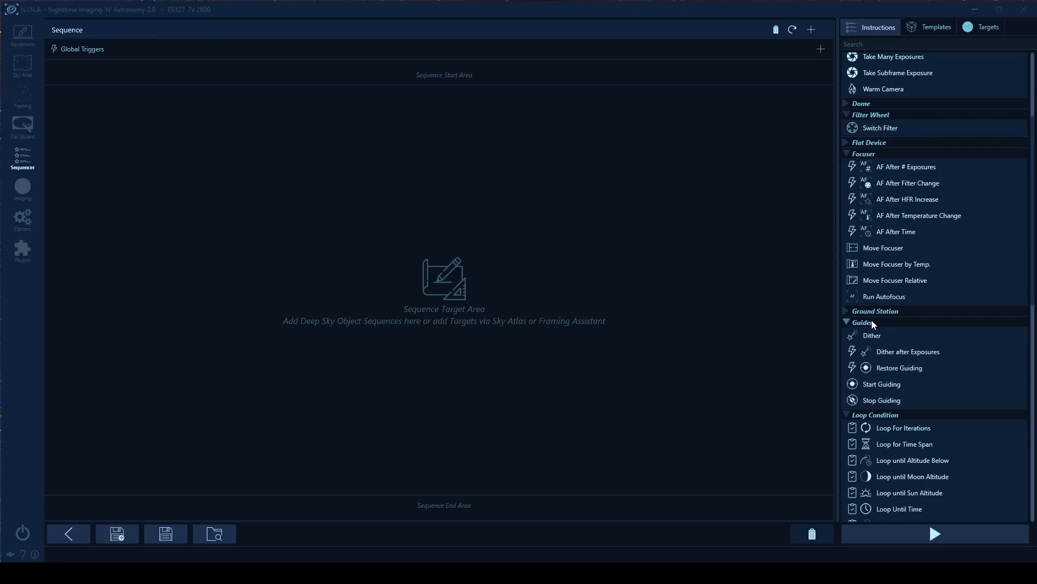
- Collapse the Polar Alignment, Rotator, Safety Monitor and Switch categories in the instruction list
scroll(938, 334, down, 4)
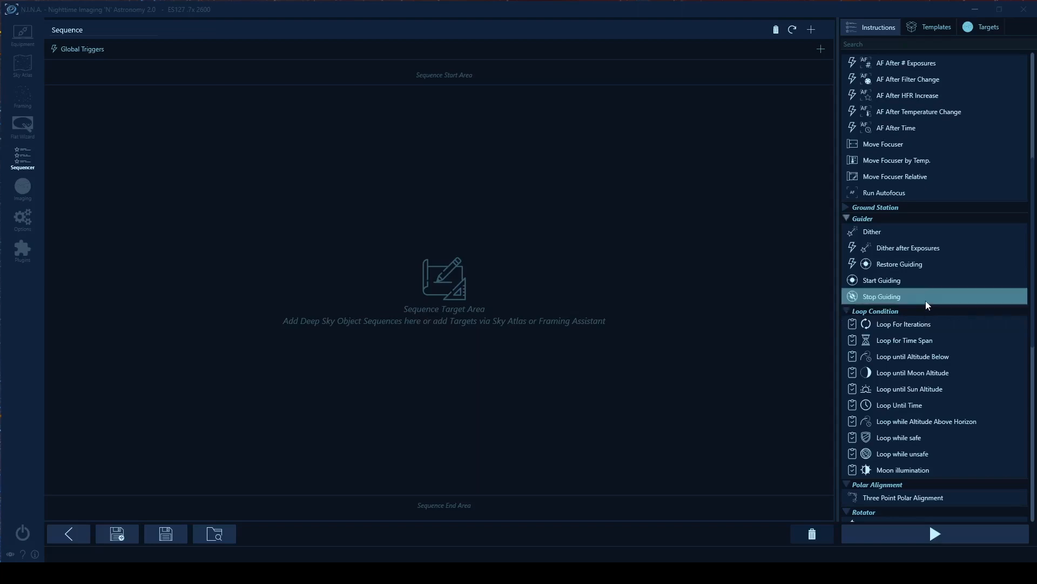
scroll(921, 285, down, 2)
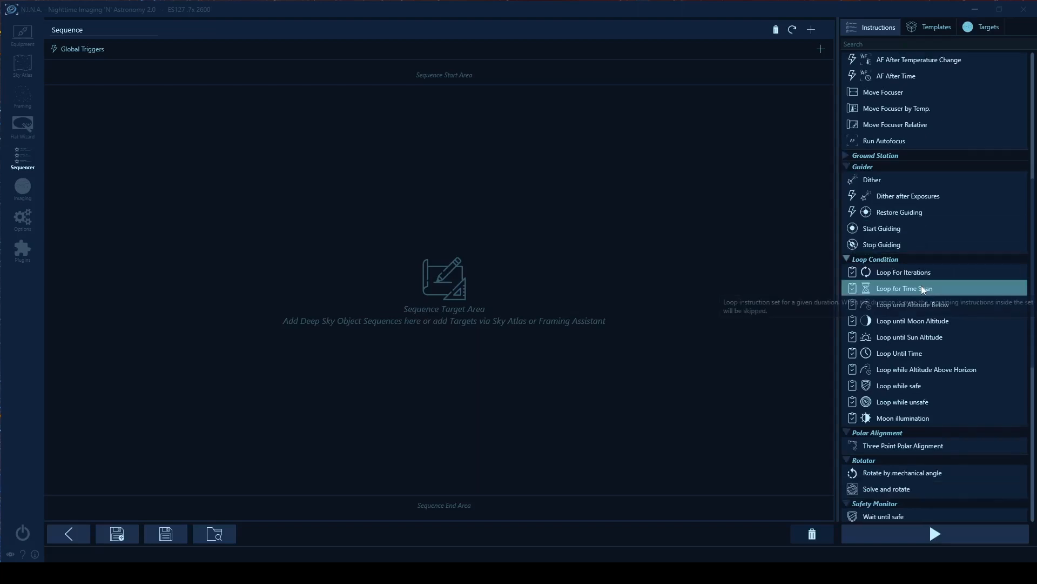
scroll(924, 289, down, 3)
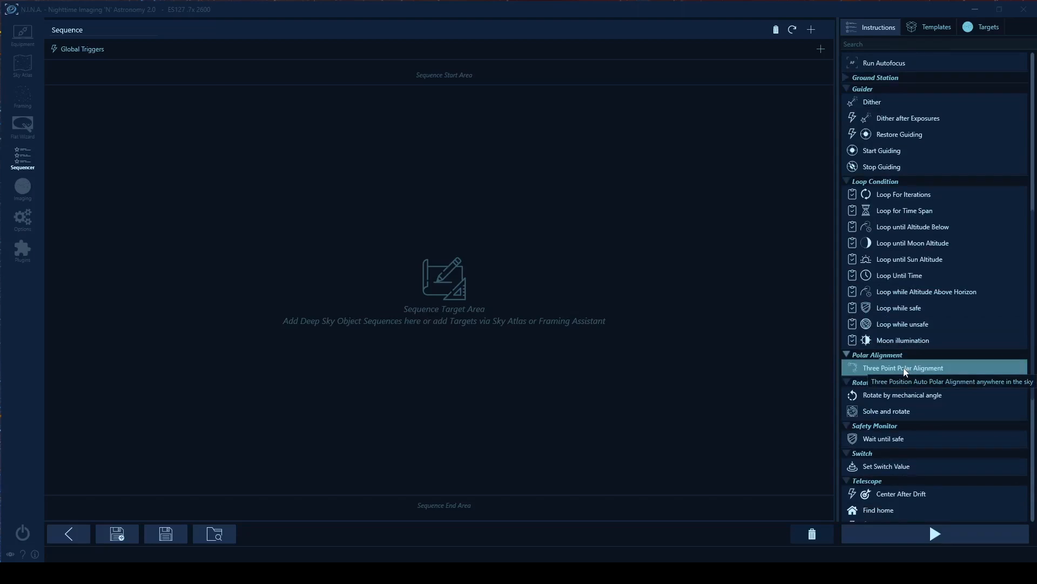
click(848, 355)
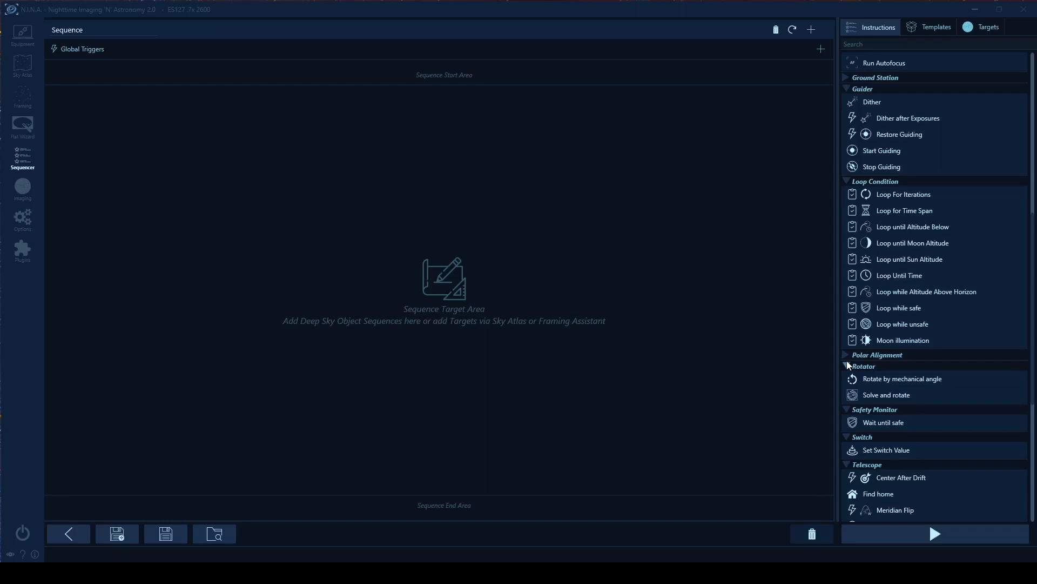
click(846, 357)
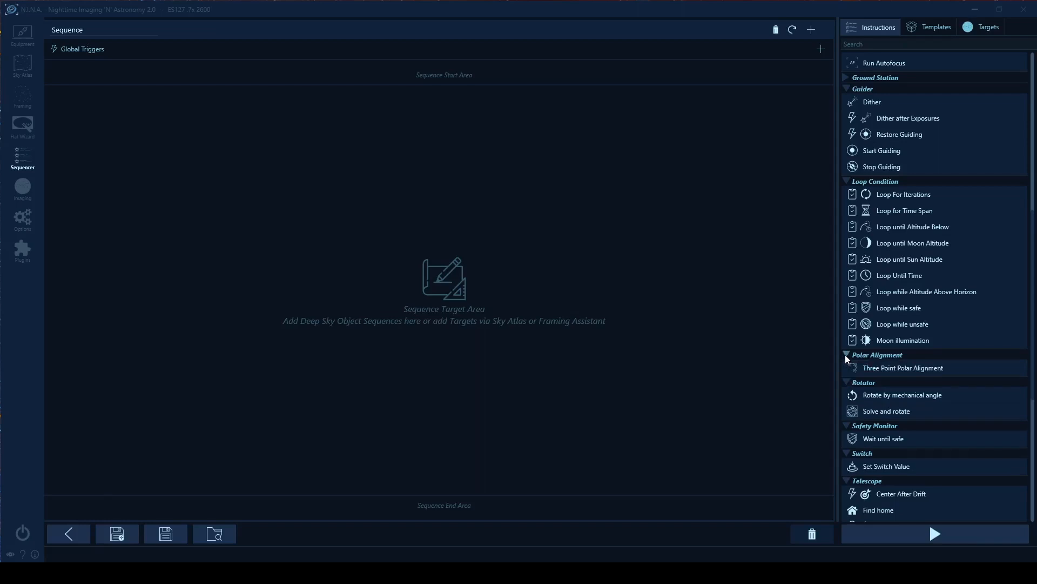
click(847, 357)
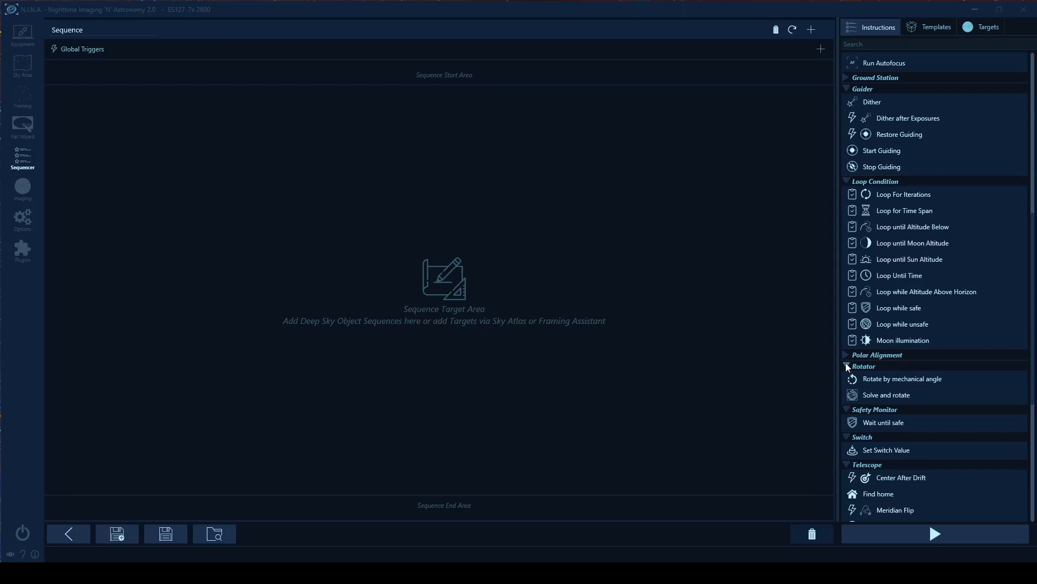
click(846, 367)
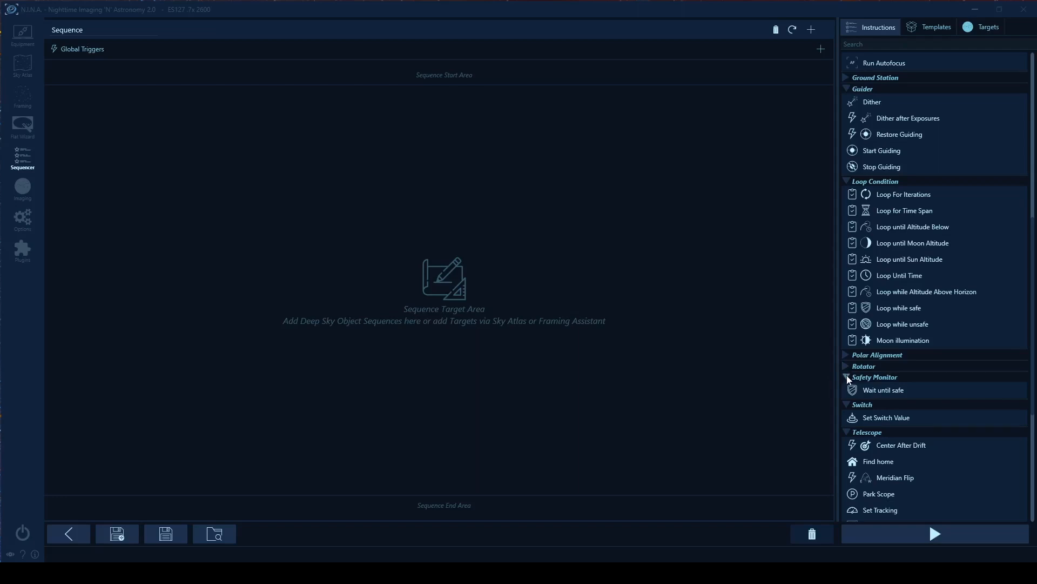
click(848, 376)
click(845, 387)
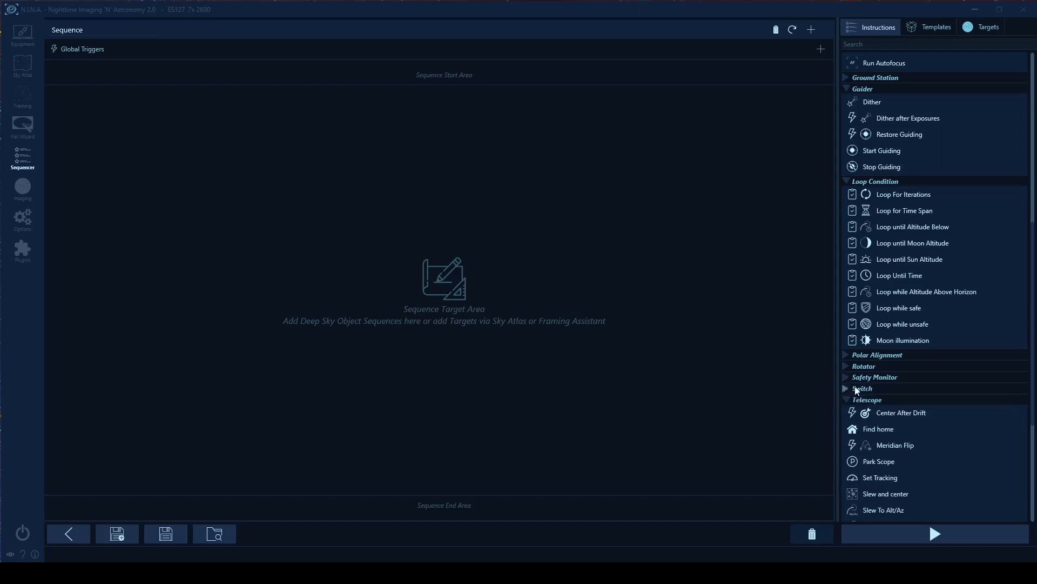
- Examine the instructions available under the Telescope and Utility categories, then return to the instruction sets
scroll(880, 382, down, 4)
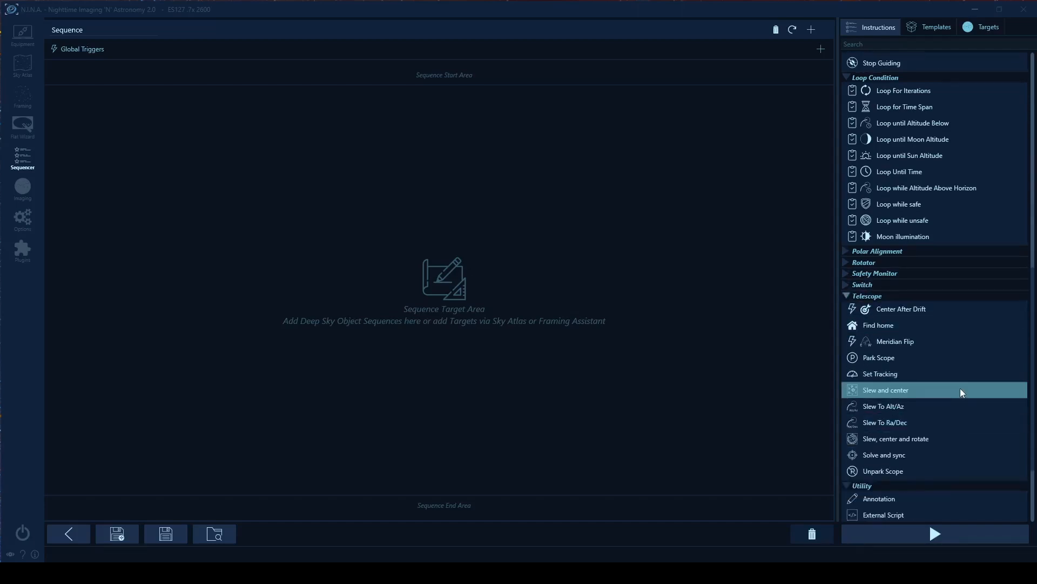
scroll(940, 356, down, 1)
scroll(907, 430, down, 1)
scroll(907, 430, down, 2)
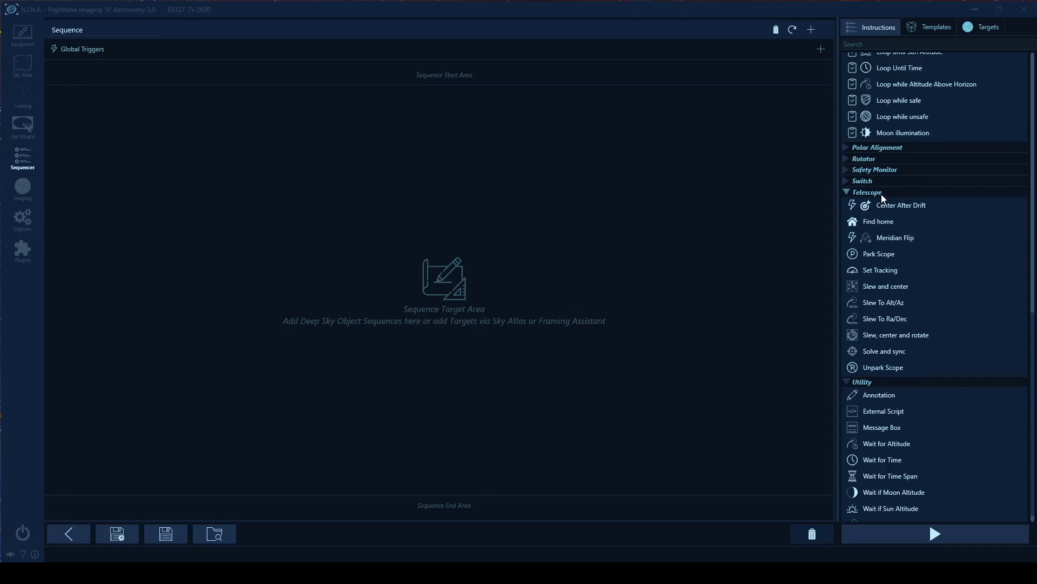
scroll(881, 196, down, 1)
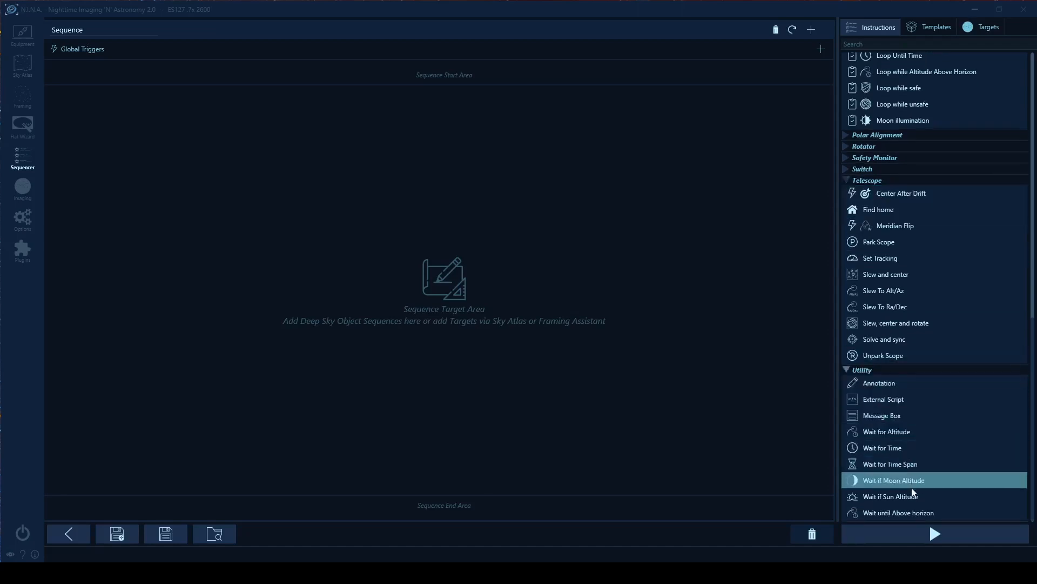
scroll(911, 449, up, 4)
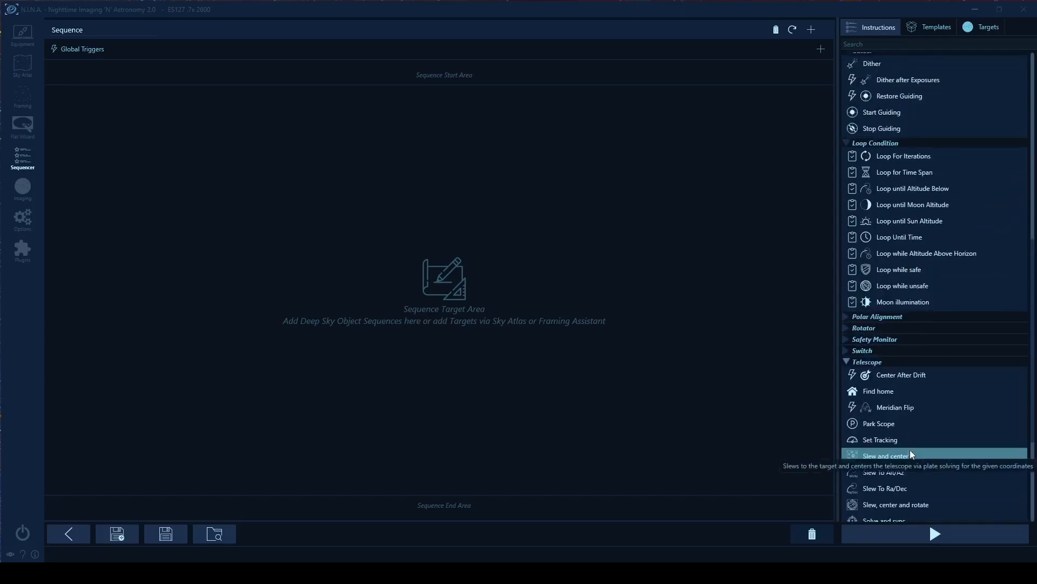
scroll(910, 452, up, 10)
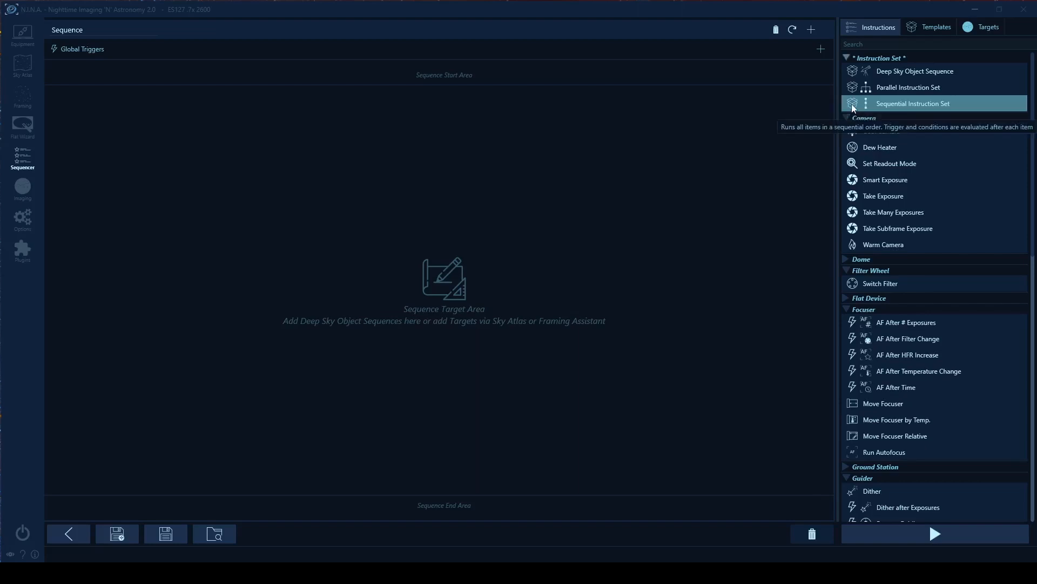
- Add a Sequential Instruction Set to the sequence target area and delete it again
drag(854, 105, 430, 140)
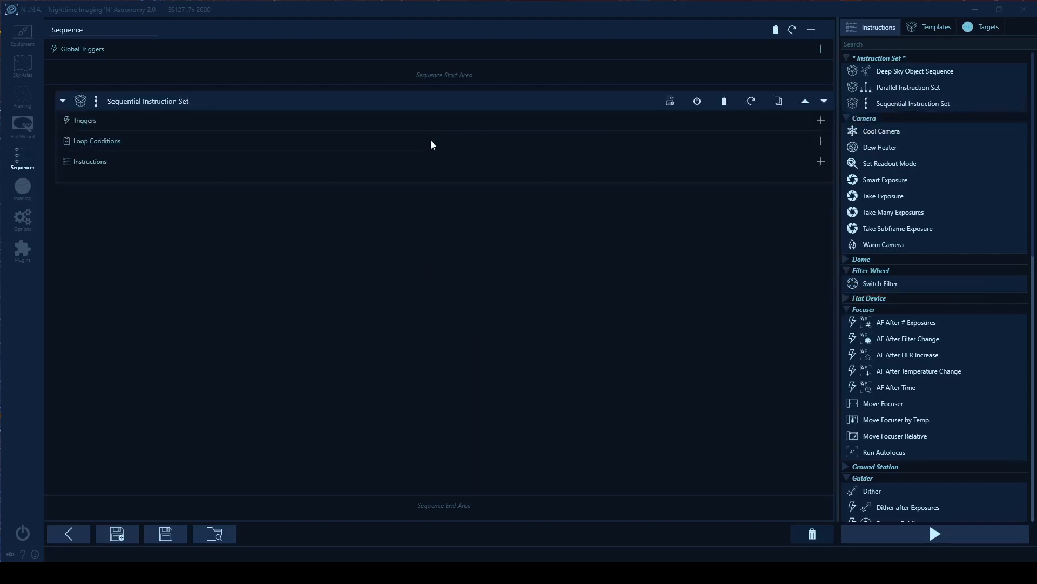
click(84, 103)
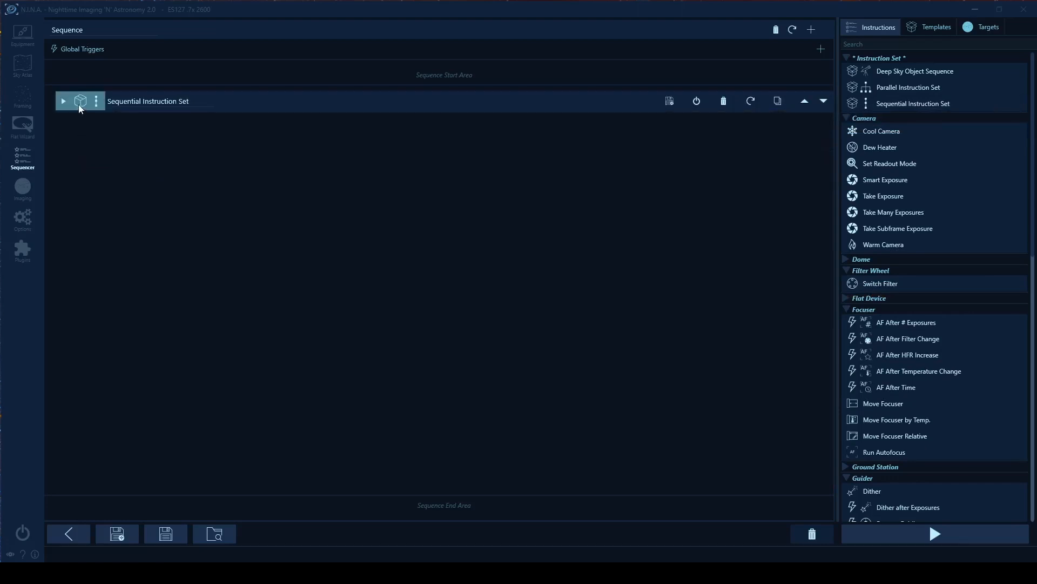
click(79, 101)
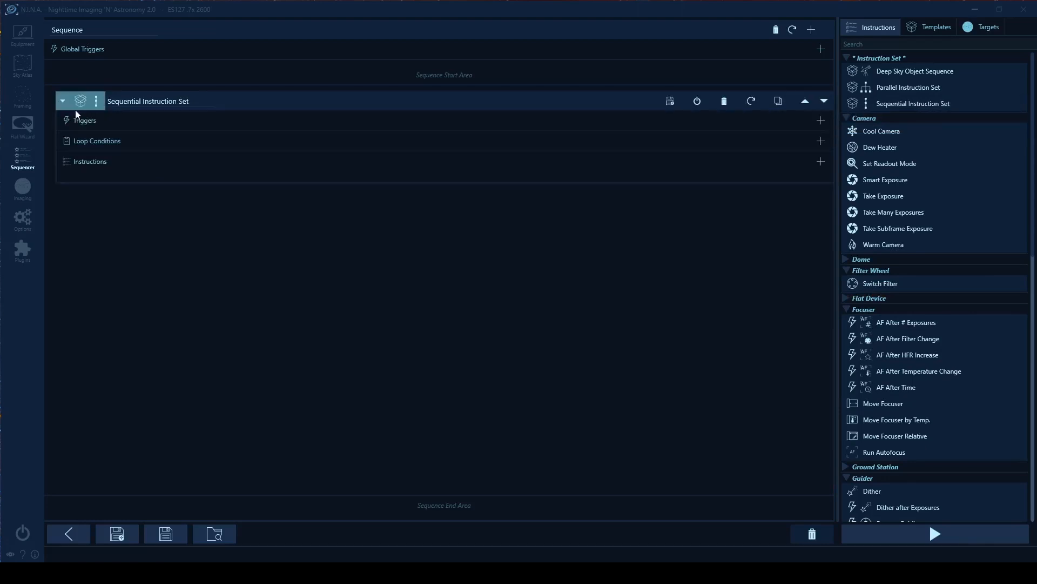
click(725, 101)
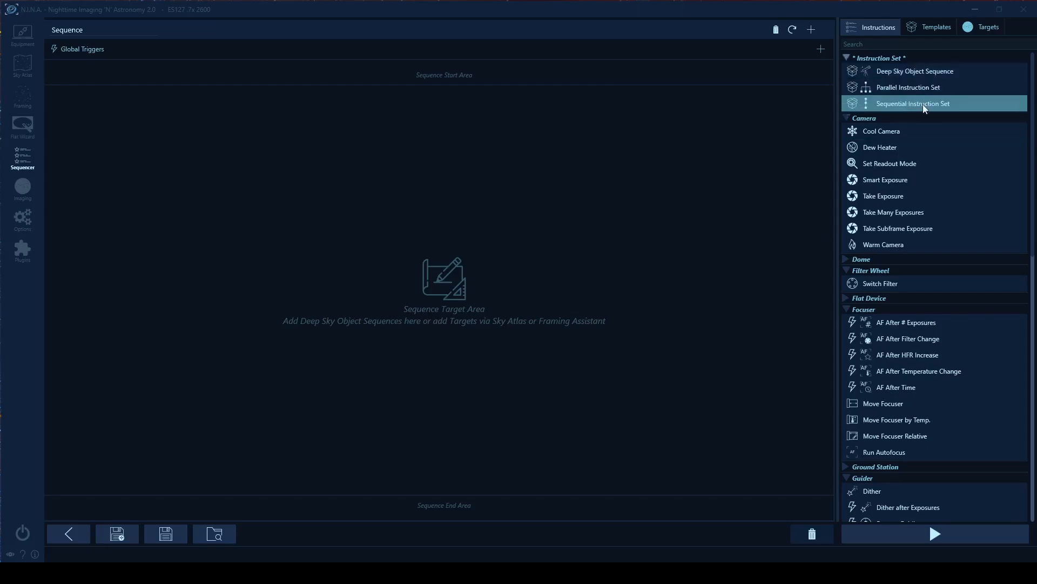
- Add a Sequential Instruction Set to the target area and place a Smart Exposure with type LIGHT in its instructions
drag(923, 103, 320, 256)
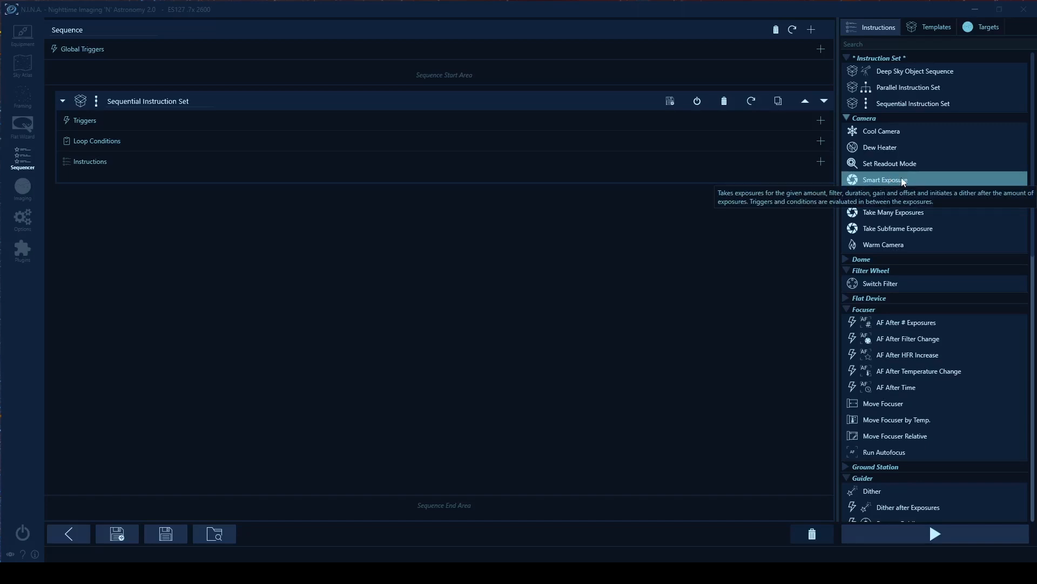
mouse_move(904, 182)
mouse_down()
mouse_move(502, 190)
mouse_move(57, 158)
mouse_move(121, 177)
mouse_up()
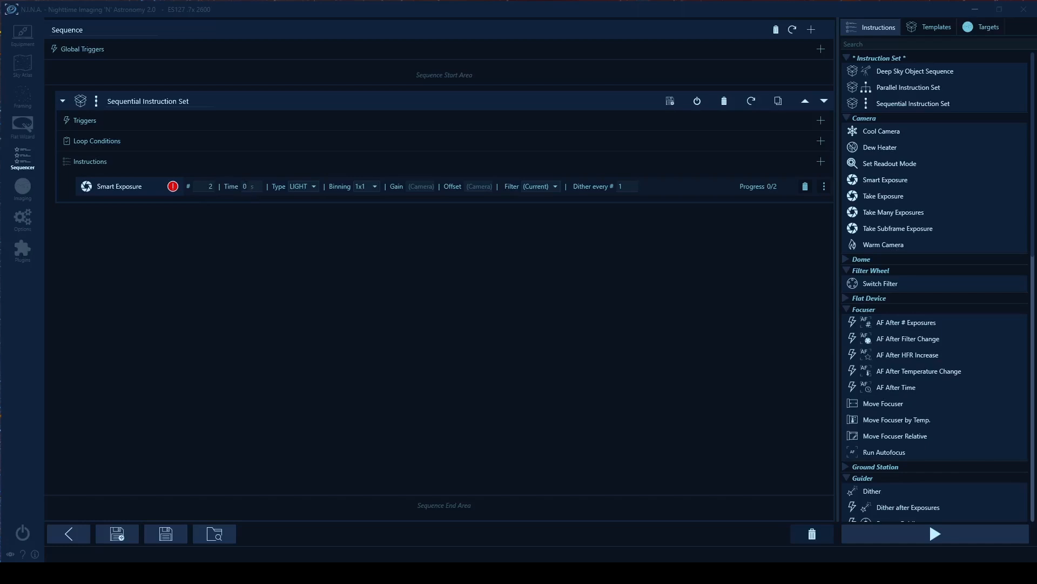
click(313, 191)
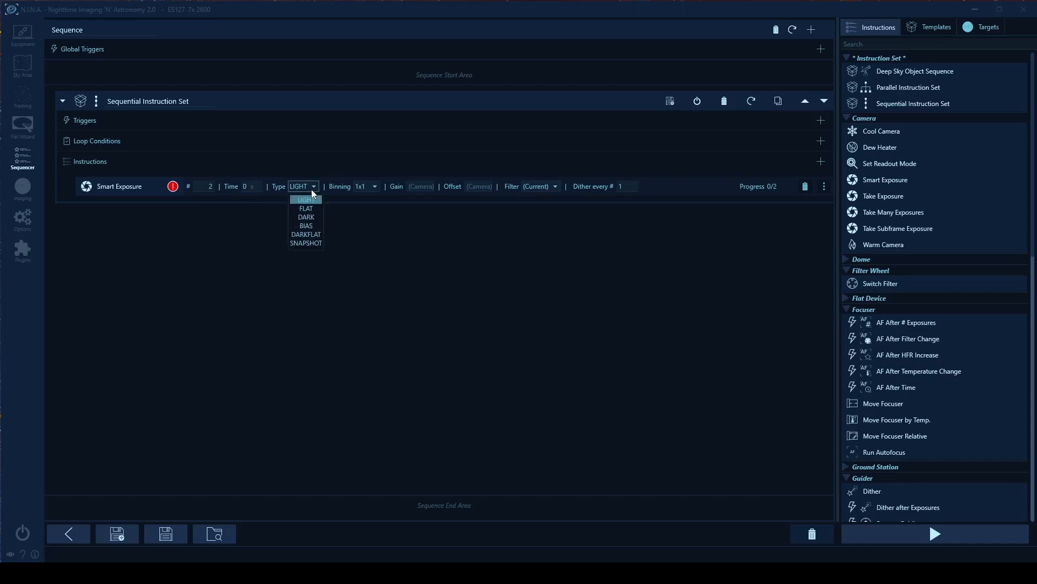
click(315, 189)
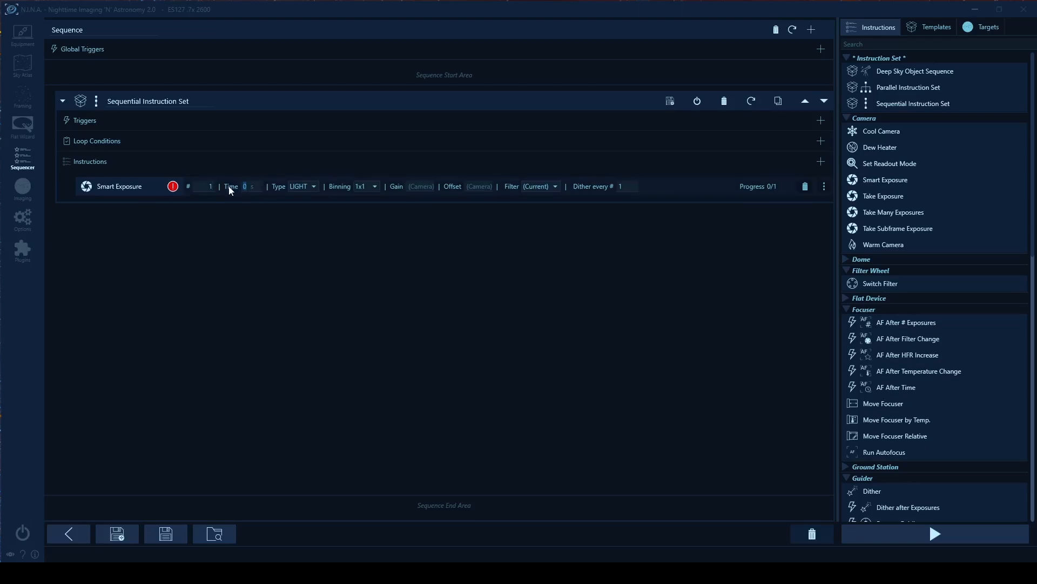
- Set the Smart Exposure's time to 300 s and its filter to L, dithering every 1 exposure
text(300)
click(551, 186)
click(552, 209)
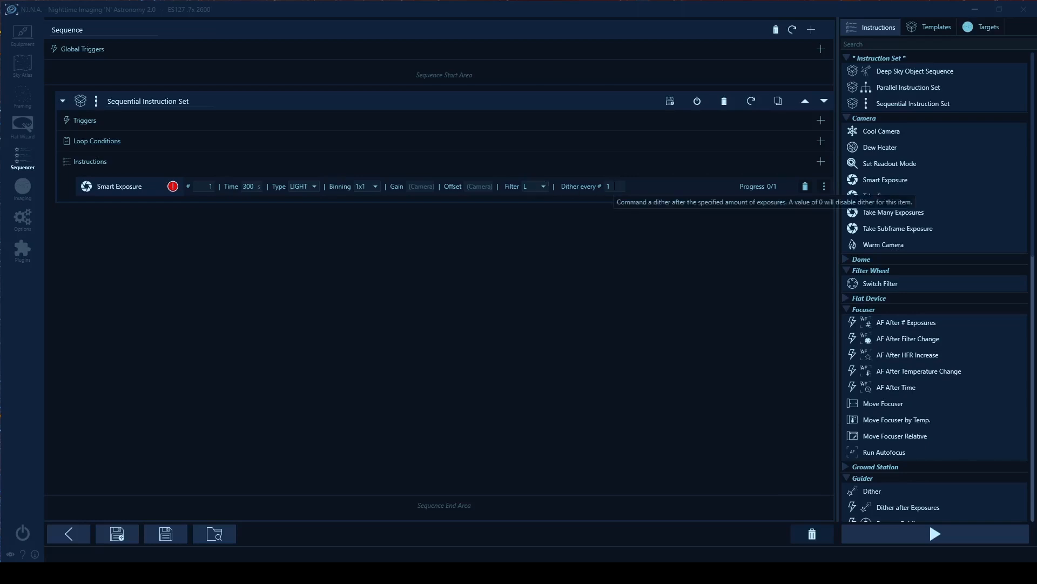
click(604, 186)
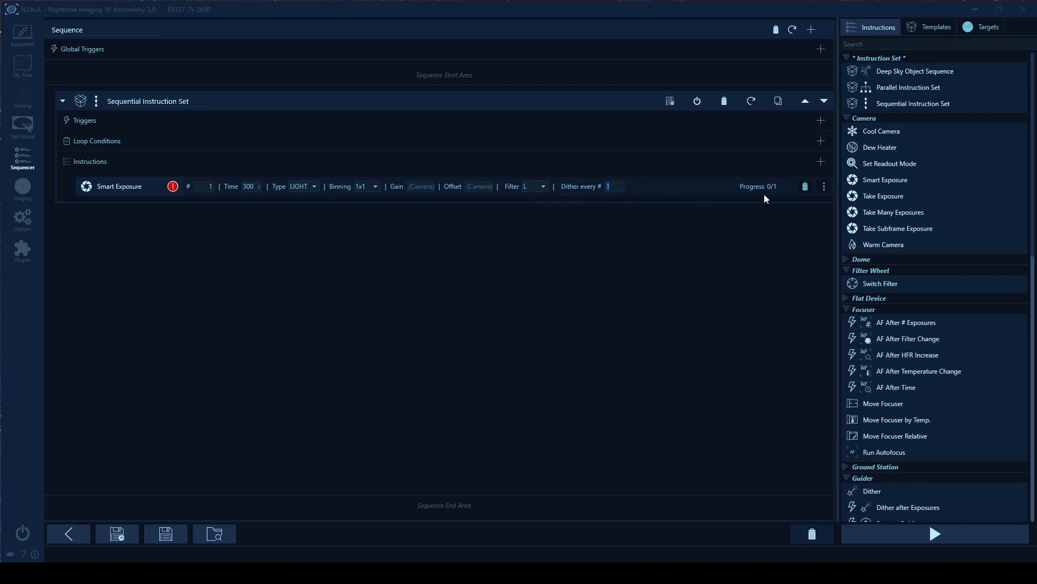
- Duplicate the Smart Exposure, set the copy's filter to H, and set both exposure counts to 20
click(824, 187)
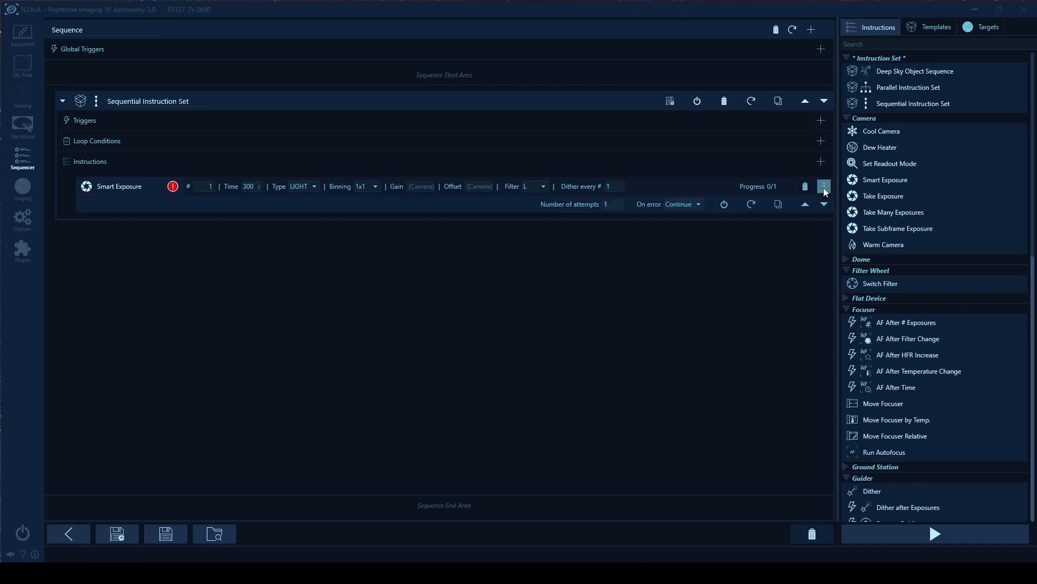
click(779, 209)
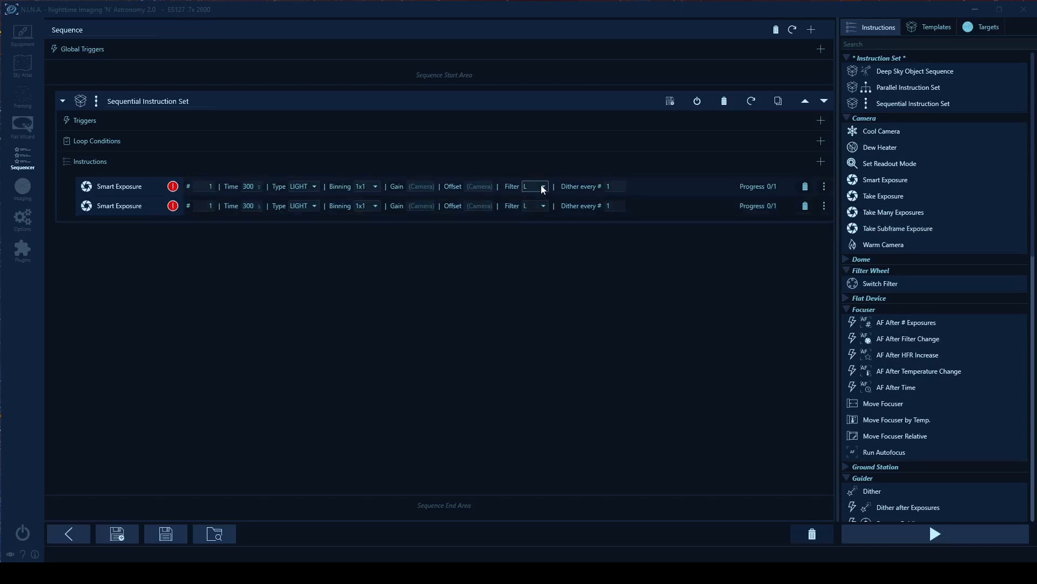
click(543, 206)
click(540, 270)
click(219, 203)
mouse_move(173, 190)
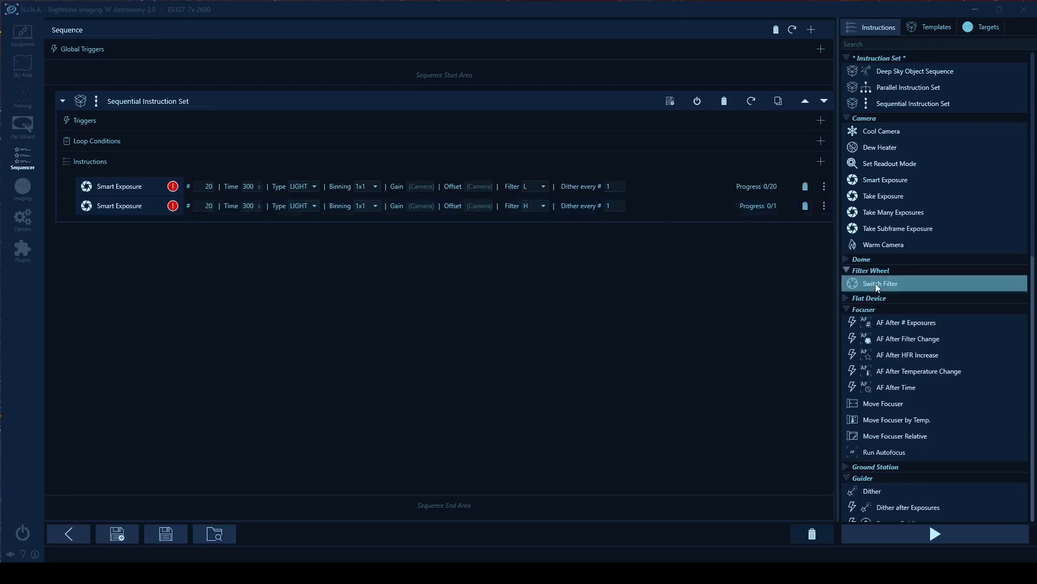
- Add a Loop Until Time condition to the Sequential Instruction Set with Nautical Dawn as the end time
scroll(876, 286, down, 12)
scroll(875, 287, down, 11)
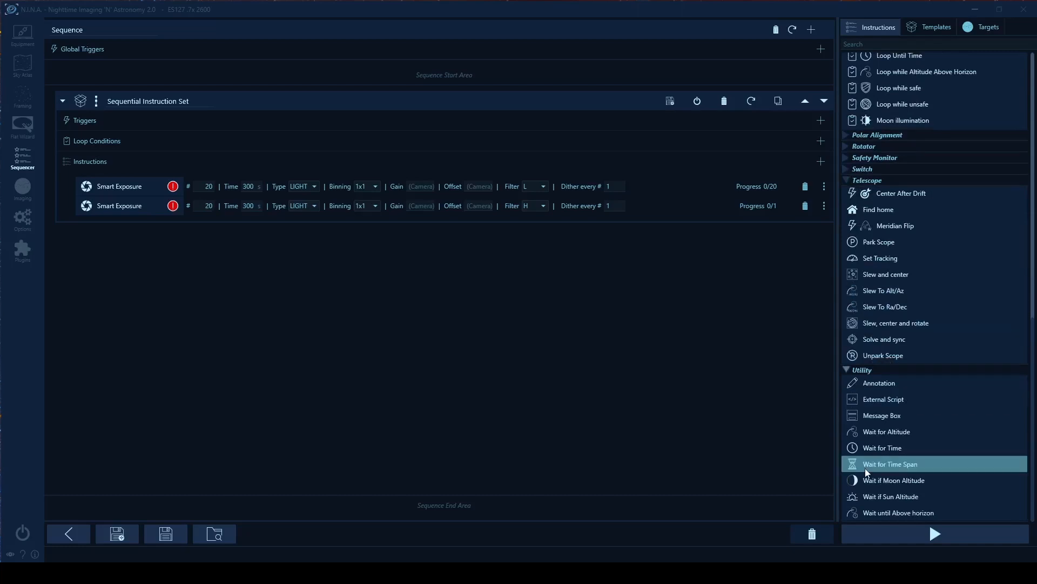
scroll(903, 439, up, 6)
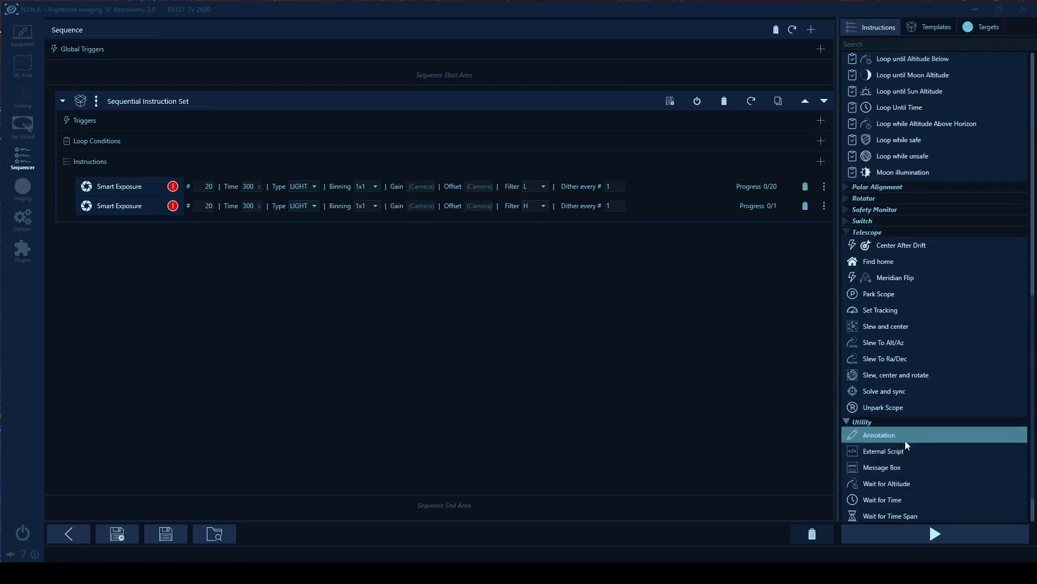
scroll(909, 440, up, 1)
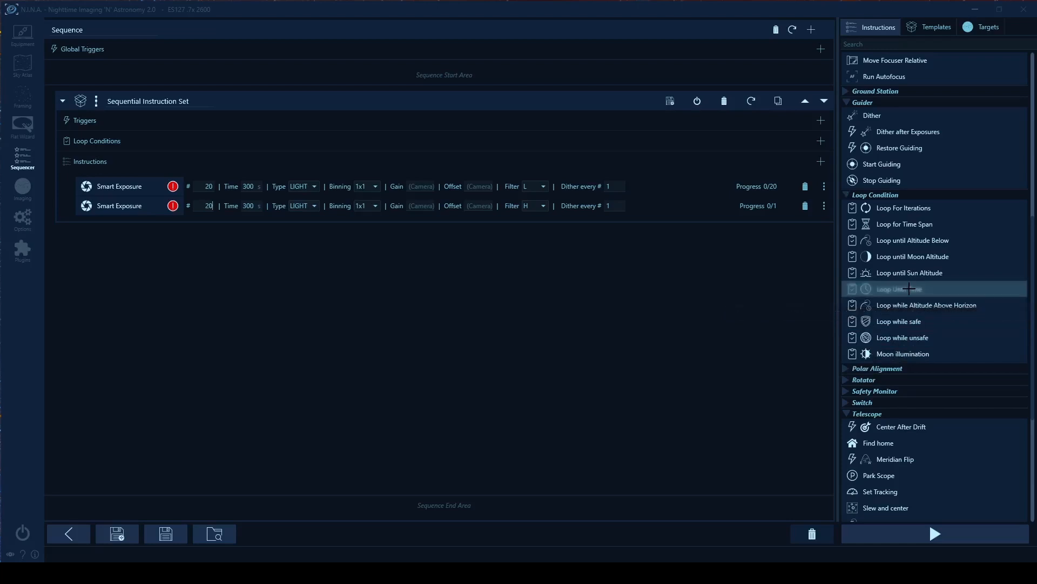
drag(909, 289, 156, 140)
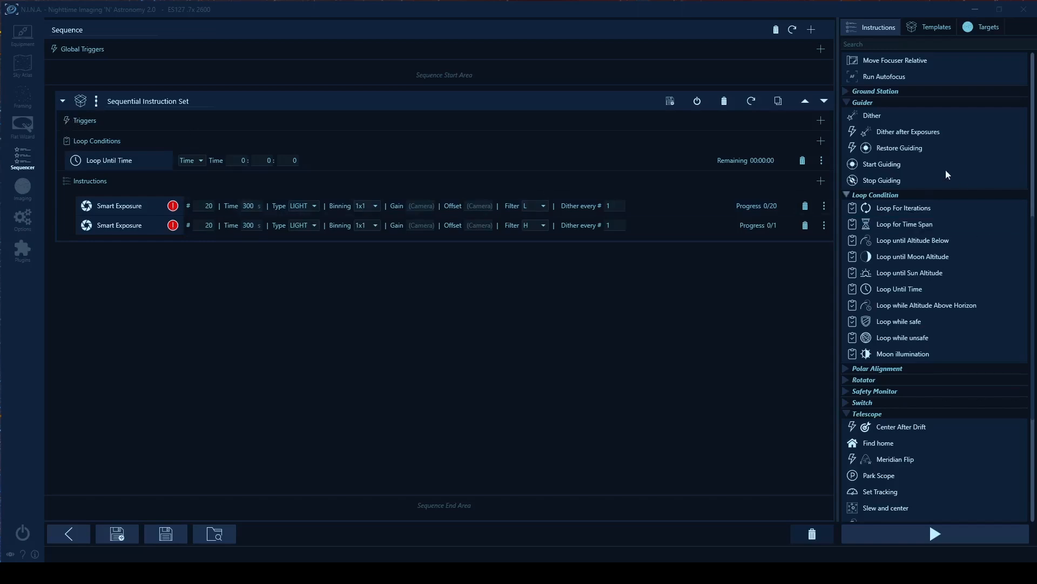
click(878, 164)
click(202, 160)
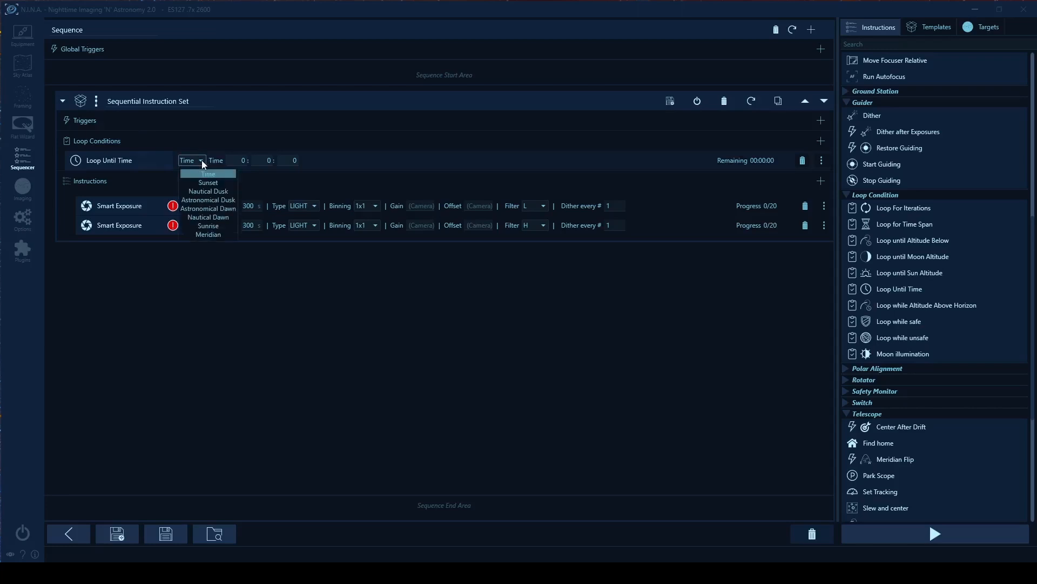
click(222, 218)
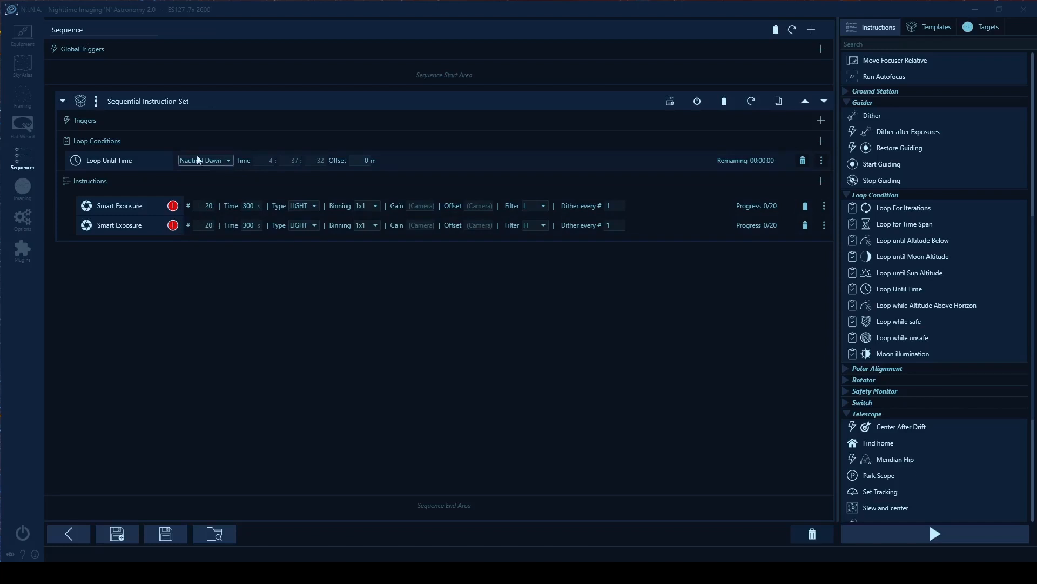
- Check the site latitude and longitude in the general options, then return to the sequencer
click(26, 38)
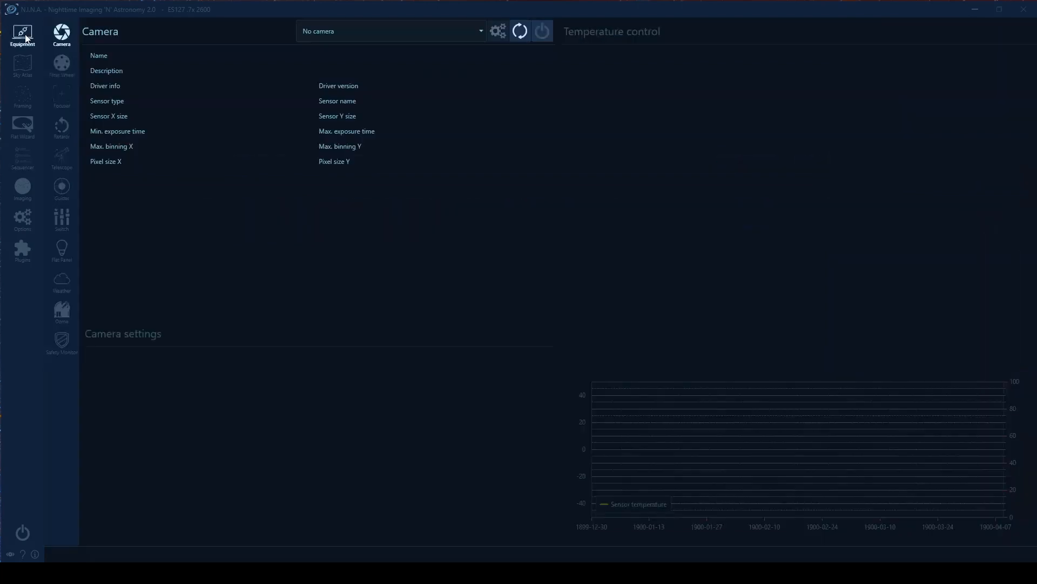
click(23, 220)
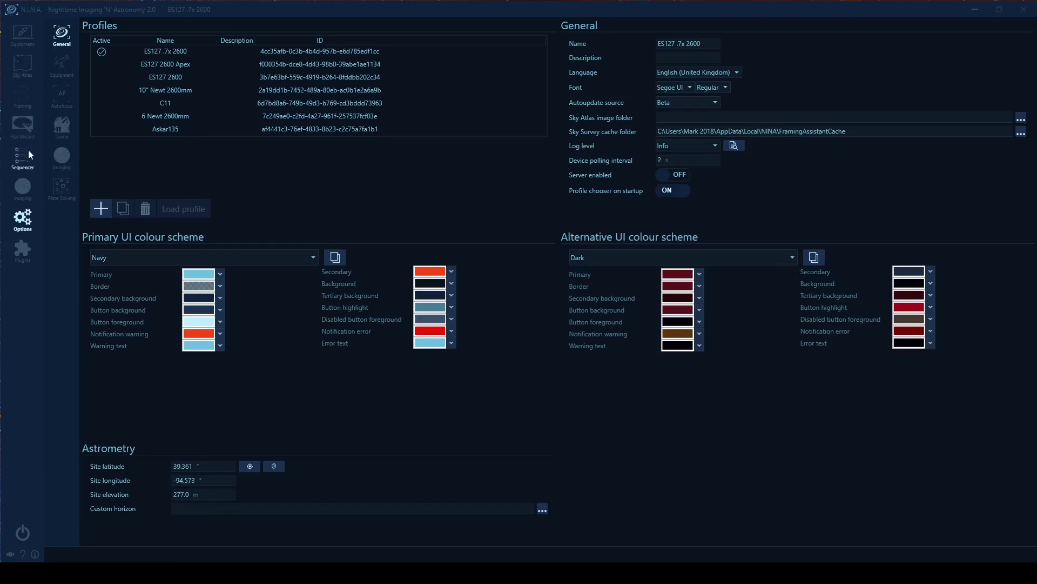
click(26, 164)
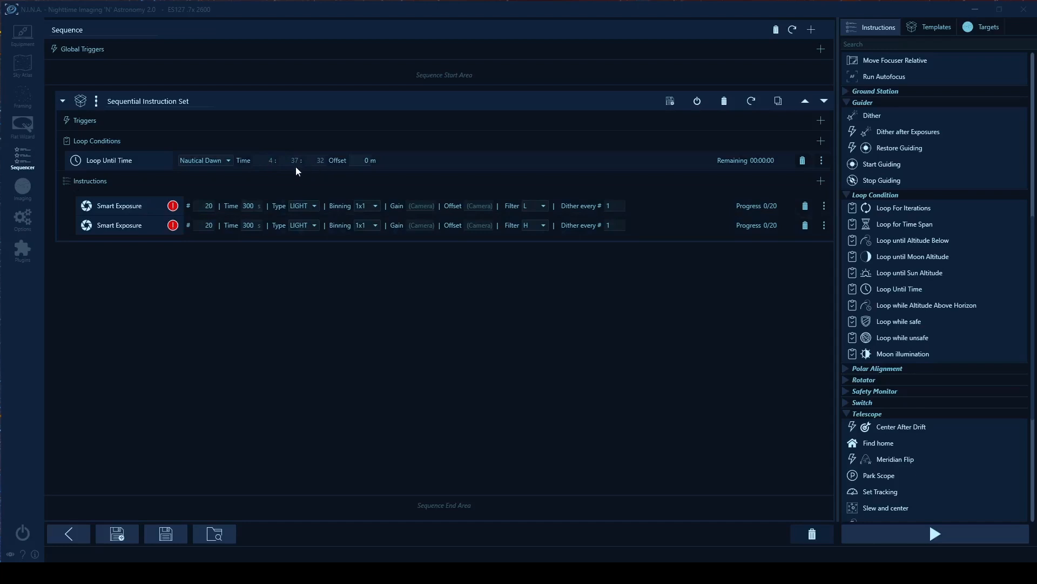
- Try Astronomical Dawn as the loop condition's end time, then switch it back to Nautical Dawn
click(231, 160)
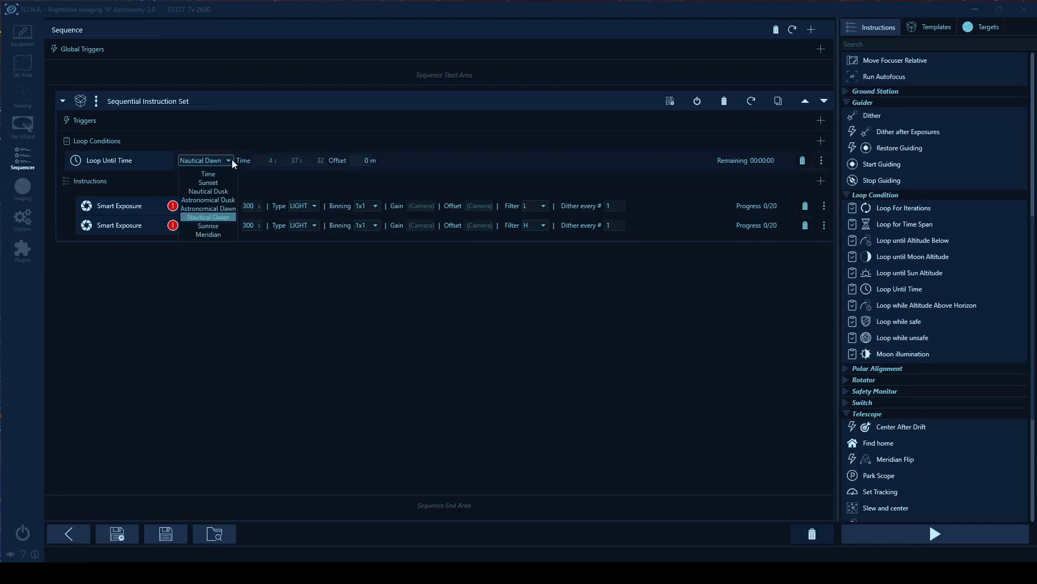
click(221, 208)
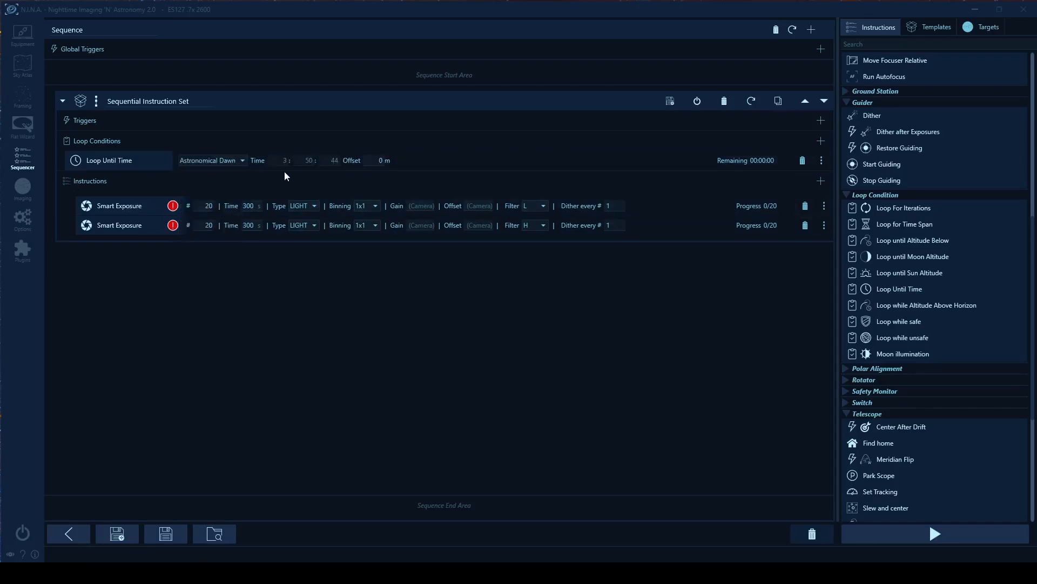
click(233, 160)
click(231, 217)
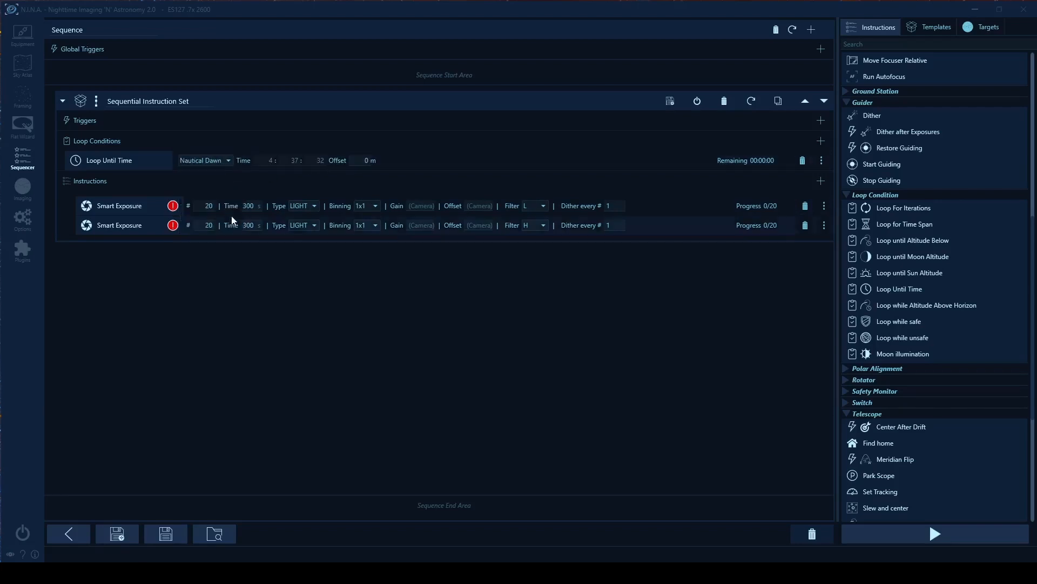
- Try a fixed clock time of 2:00:00 for the loop condition, then restore Nautical Dawn
click(229, 159)
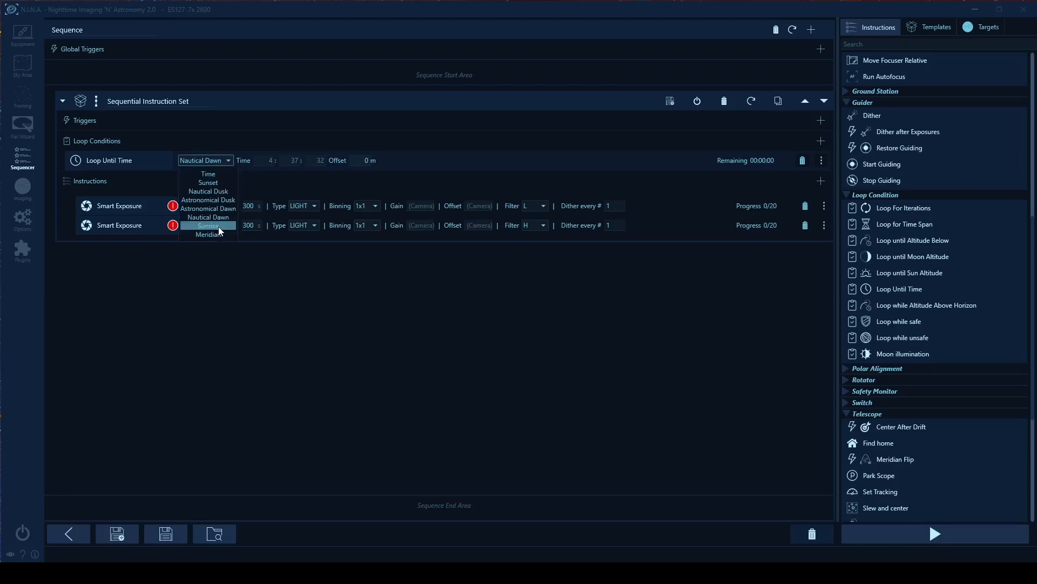
click(213, 174)
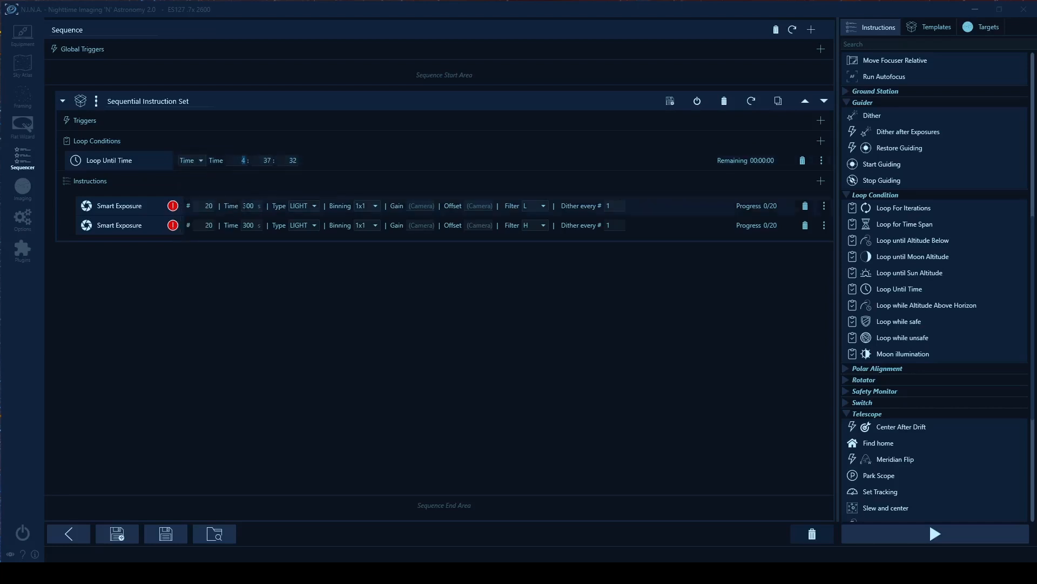
text(2)
key(BackSpace)
text(02)
click(200, 161)
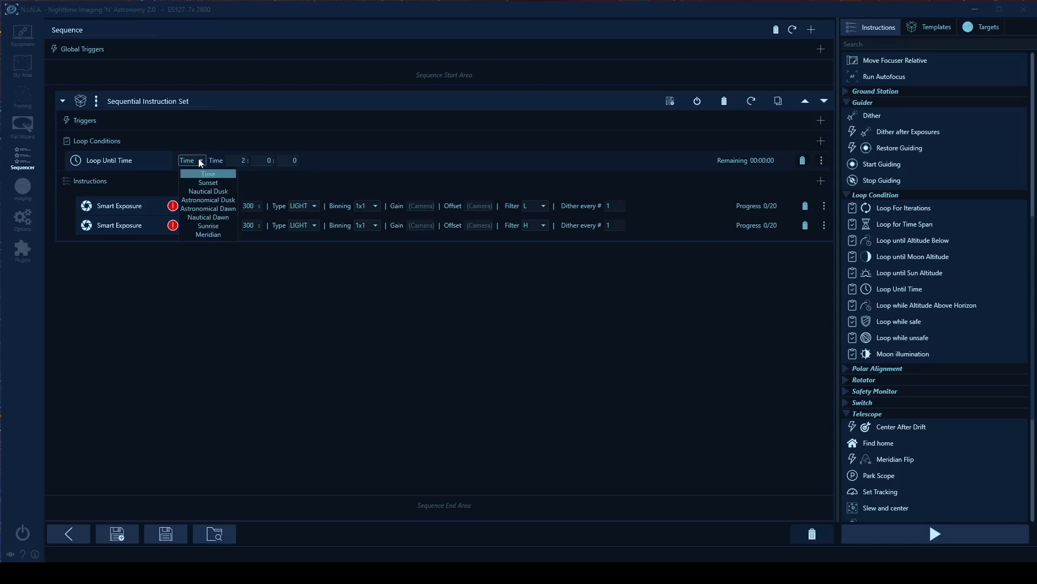
click(215, 219)
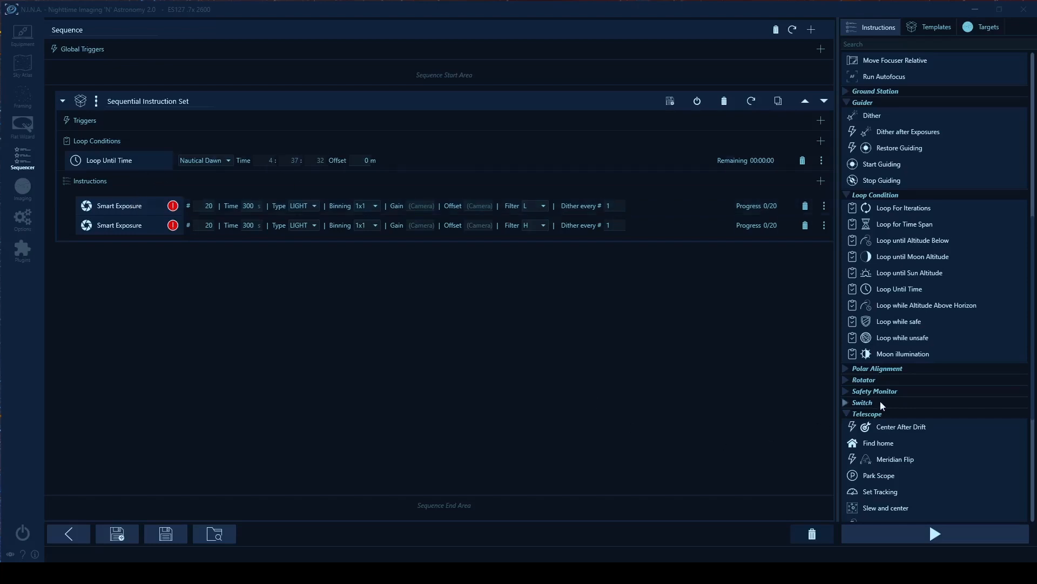
- Add an AF After HFR Increase trigger with an amount of 10% and an AF After Filter Change trigger to the instruction set
scroll(909, 395, up, 10)
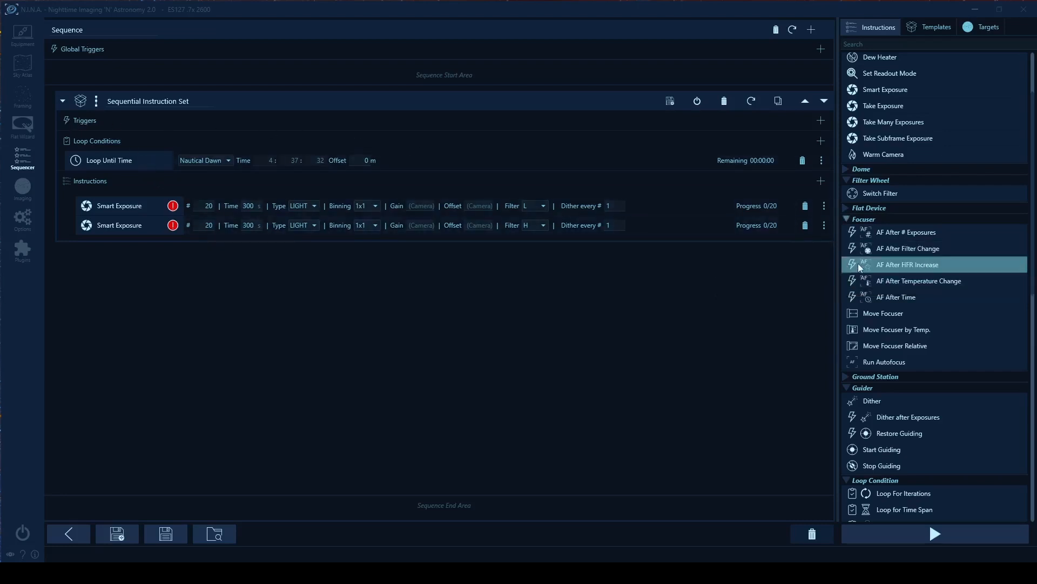
drag(916, 265, 143, 120)
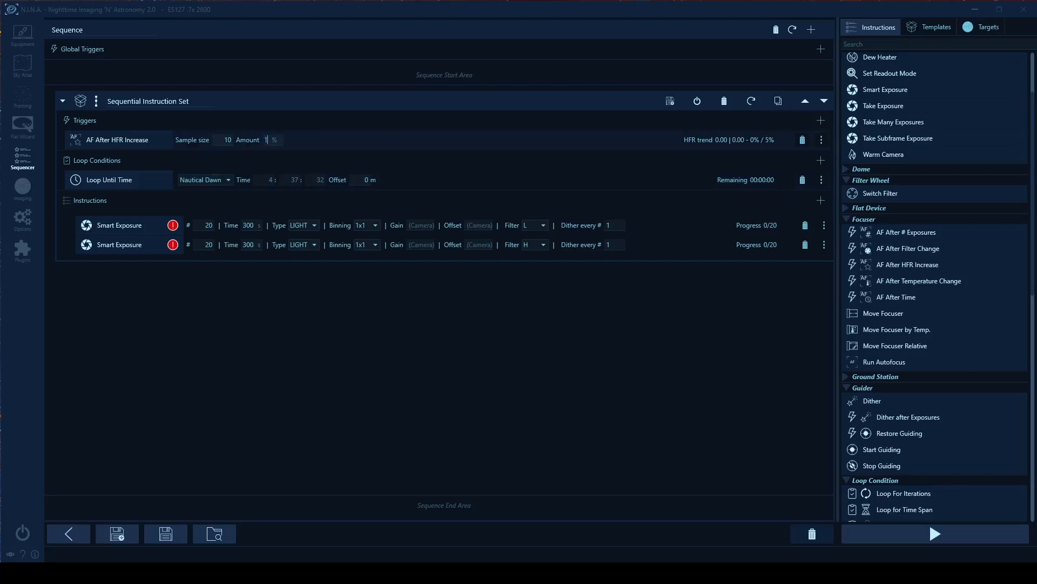
text(10)
mouse_move(166, 140)
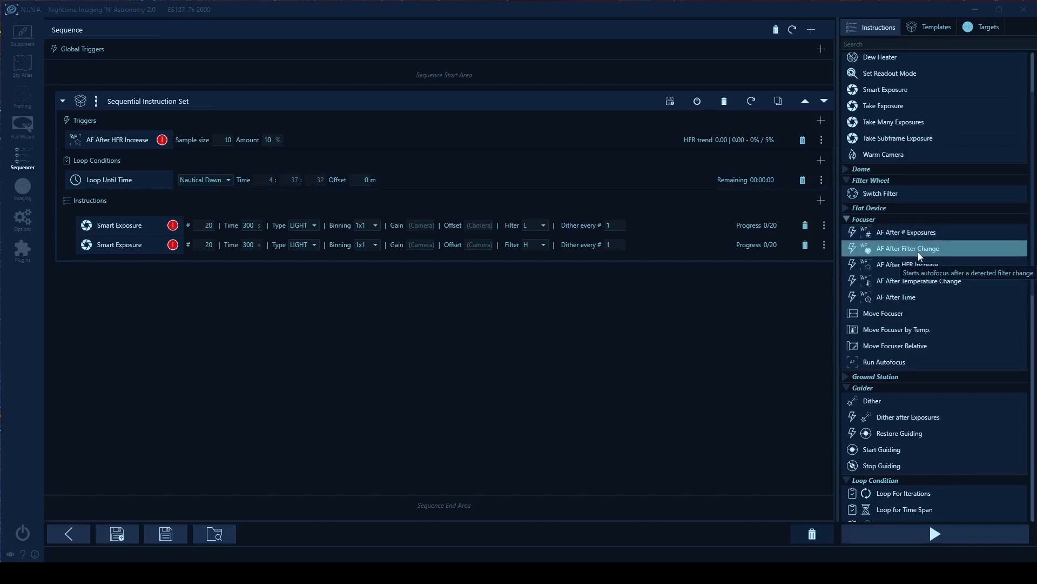
drag(919, 252, 258, 147)
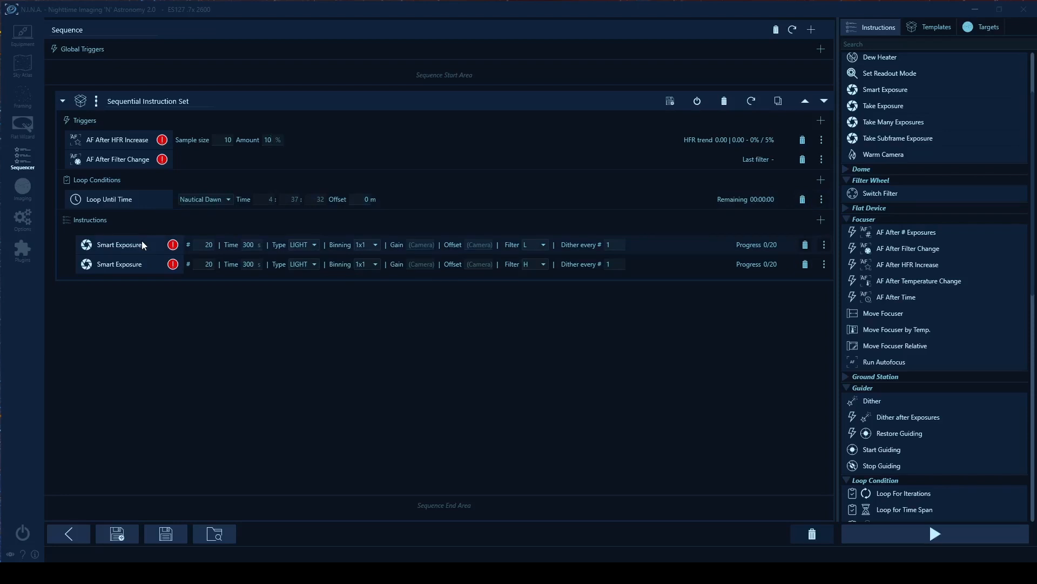
click(271, 139)
- Rename the instruction set Broadband and reduce it to the single L-filter Smart Exposure with a count of 1
click(196, 101)
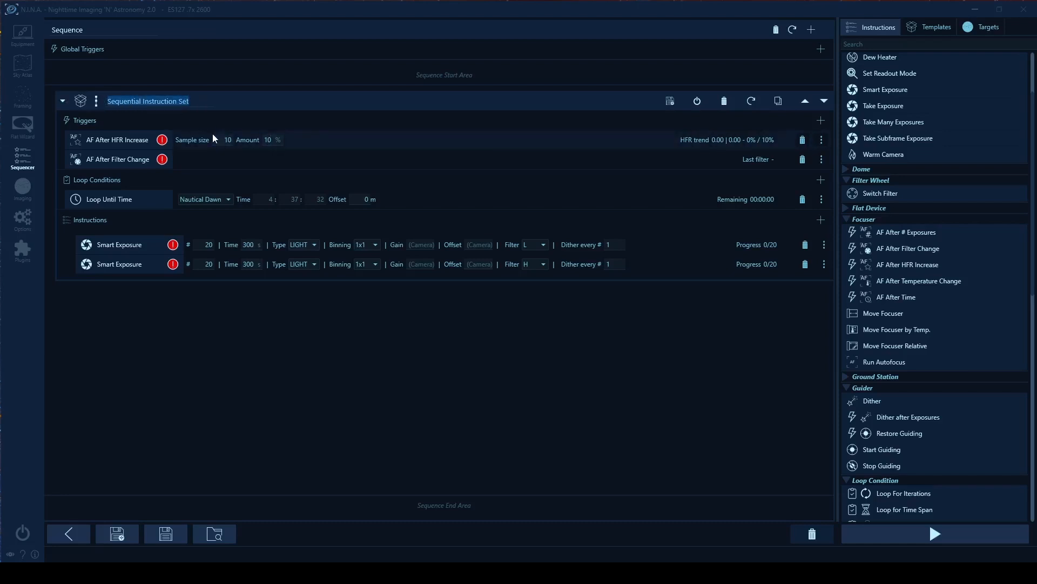
text(Broadband)
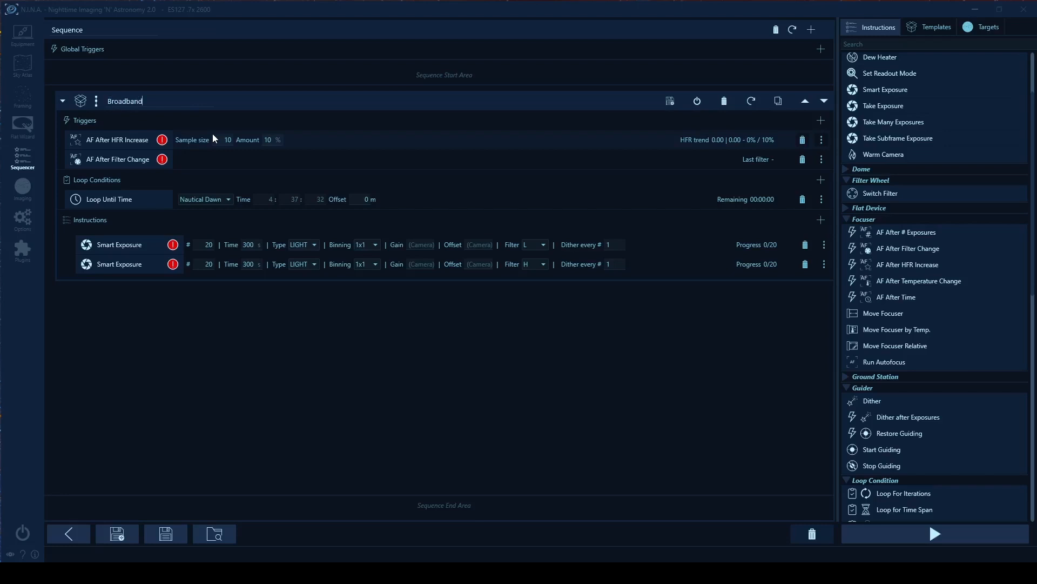
click(805, 263)
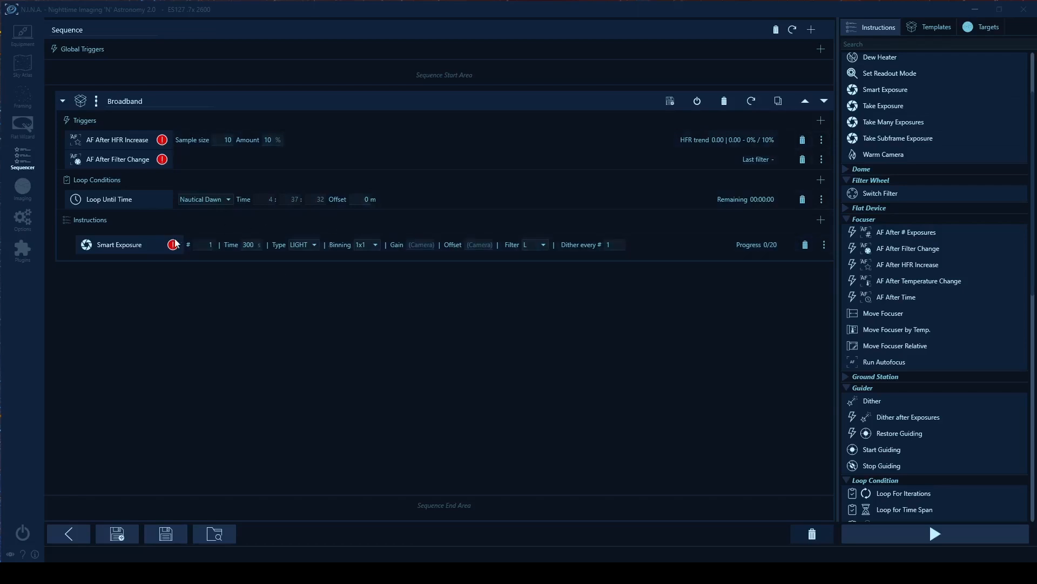
click(251, 241)
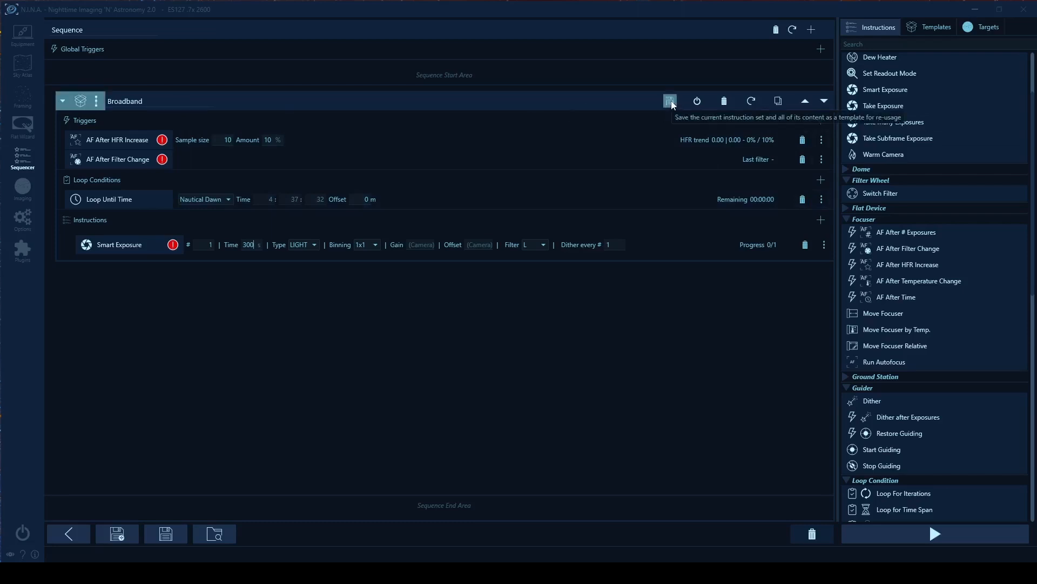
- Duplicate the Broadband set as Narrowband and set the copy's Smart Exposure filter to R
click(778, 101)
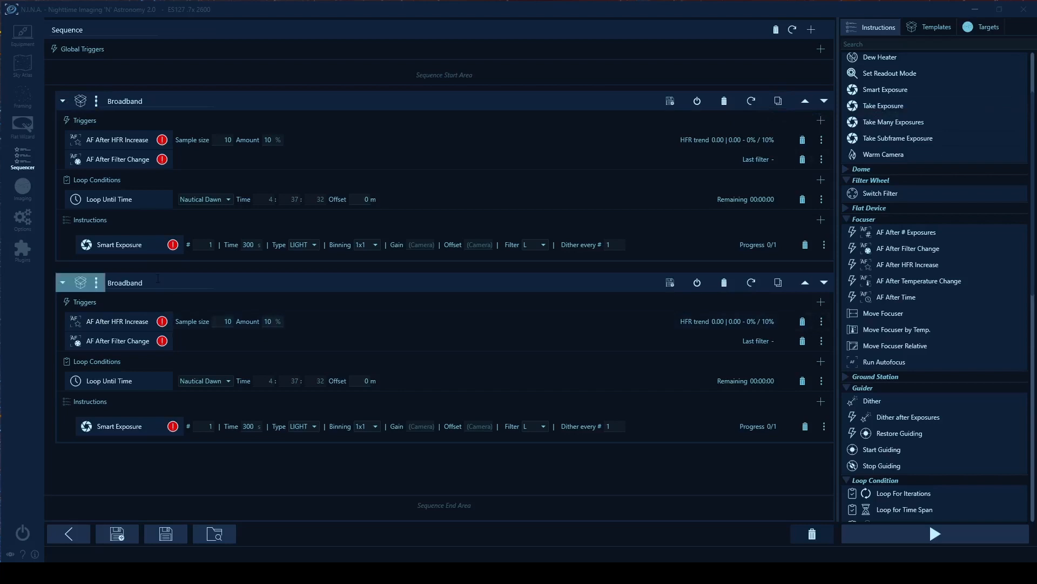
drag(146, 283, 108, 283)
text(Narrowband)
click(526, 425)
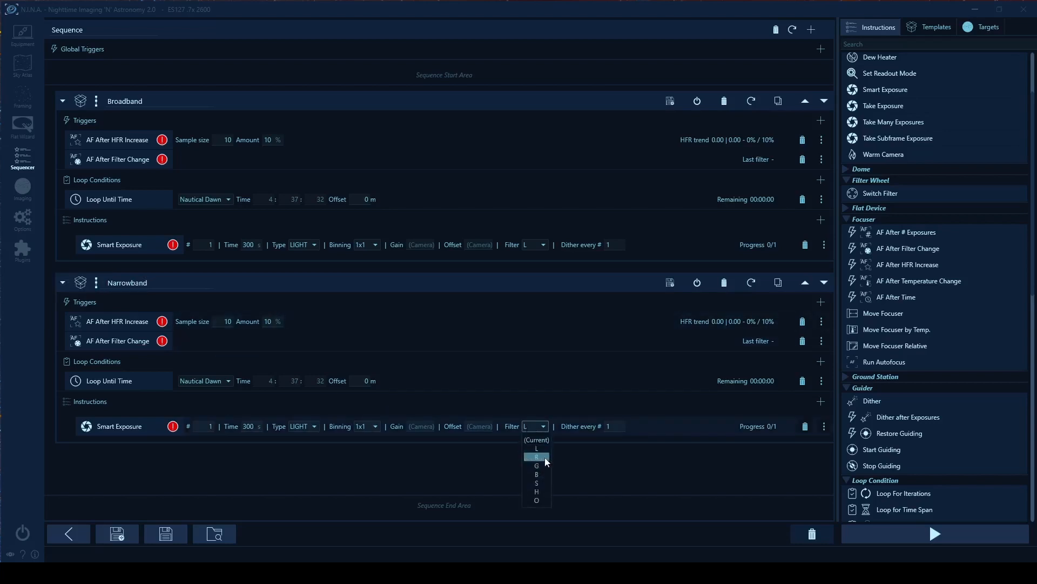
click(544, 457)
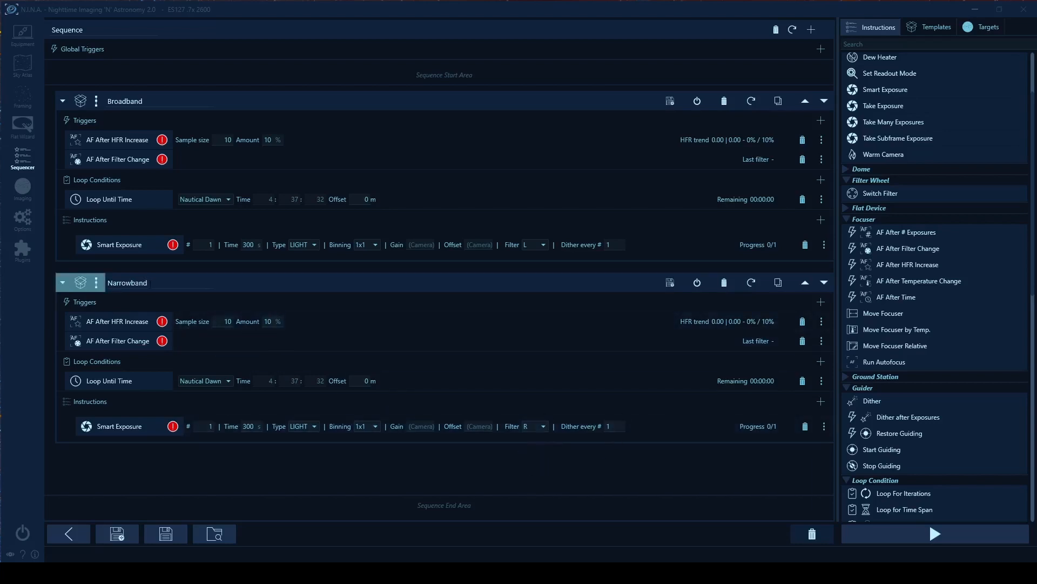
- Rename the two sets Narrowband Test and Broadband test, and save Broadband test as a template
text(Test)
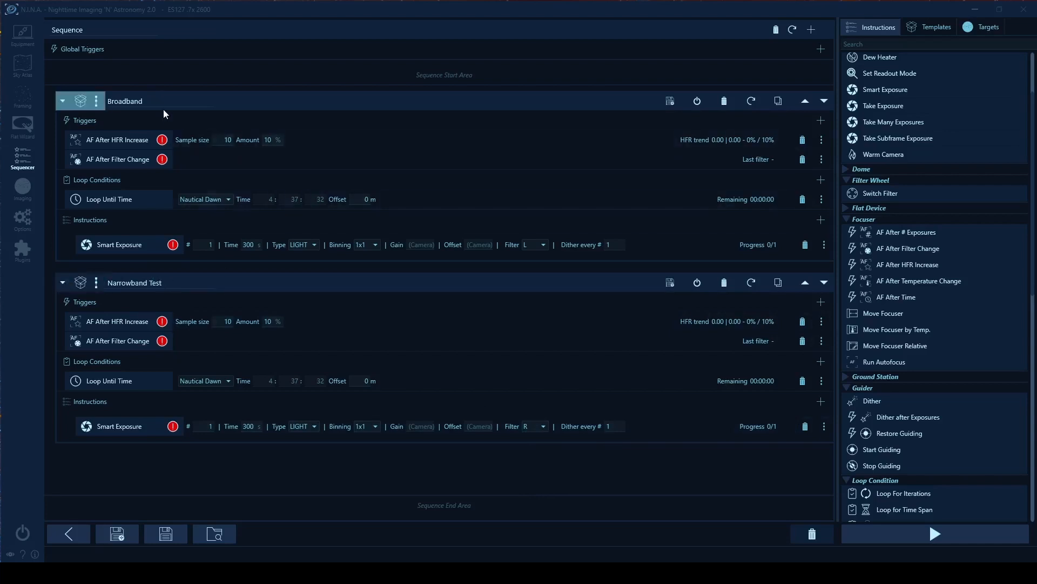
text(est)
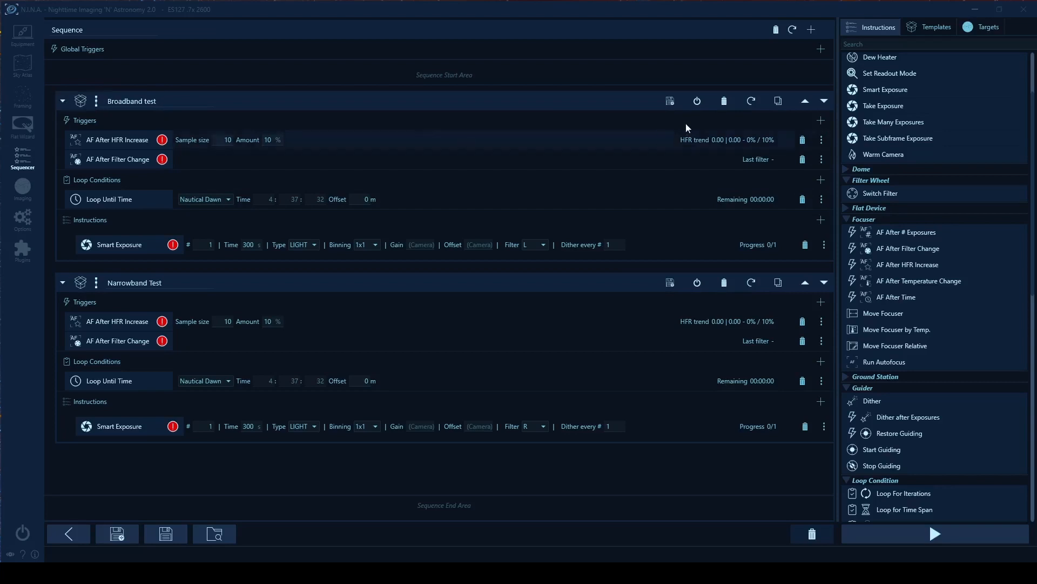
click(670, 101)
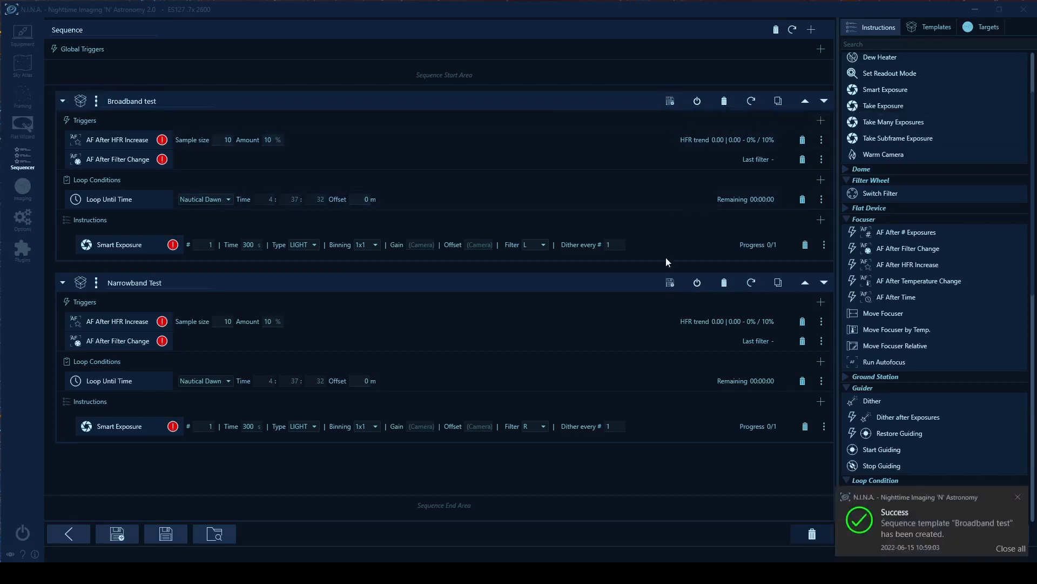
- Save the Narrowband Test set as a template, and remove both instruction sets from the sequence
click(669, 283)
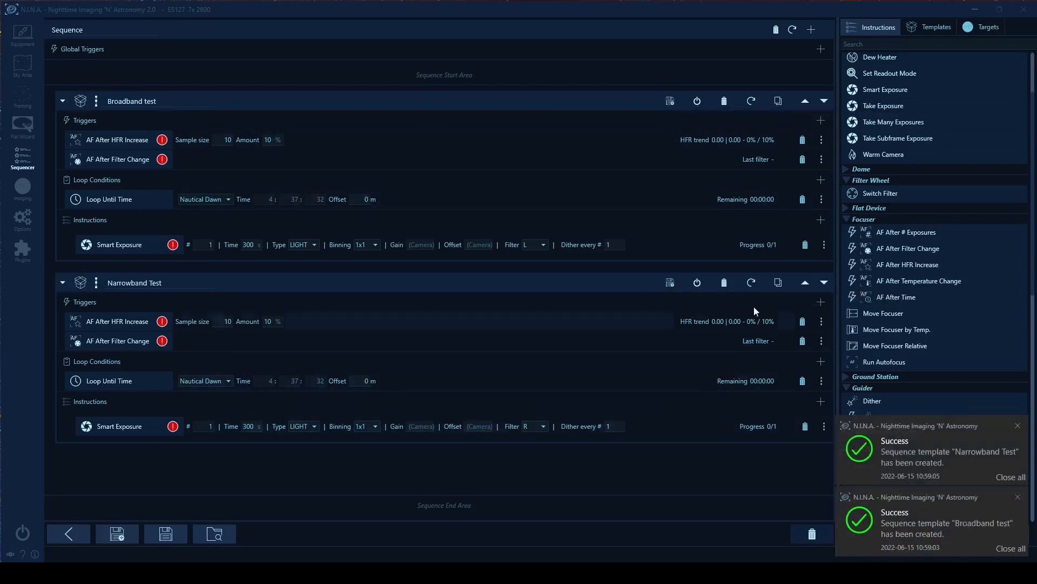
click(725, 101)
click(725, 102)
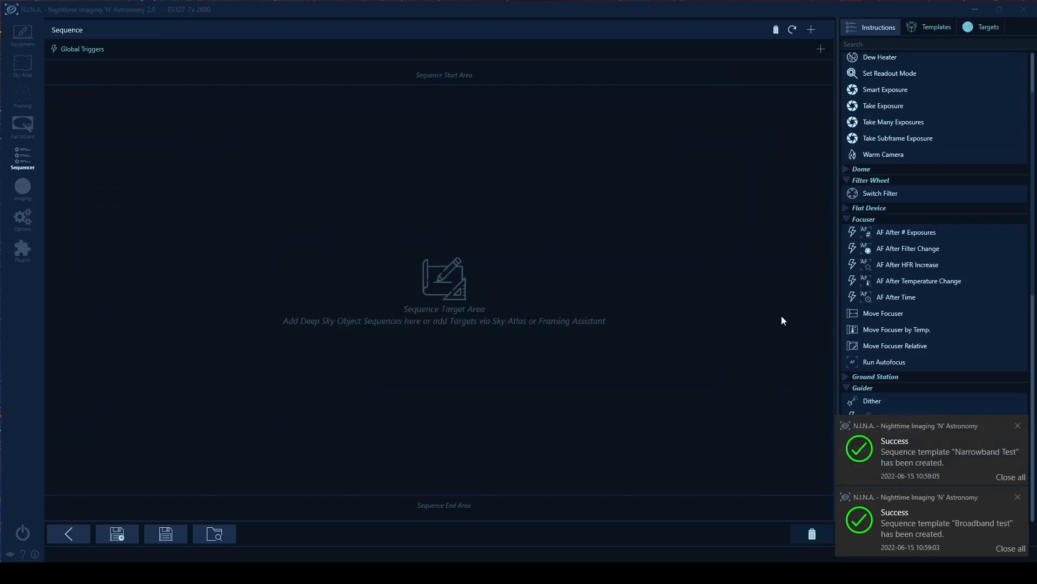
- Insert the saved Narrowband Test and Broadband test templates into the sequence target area
click(934, 28)
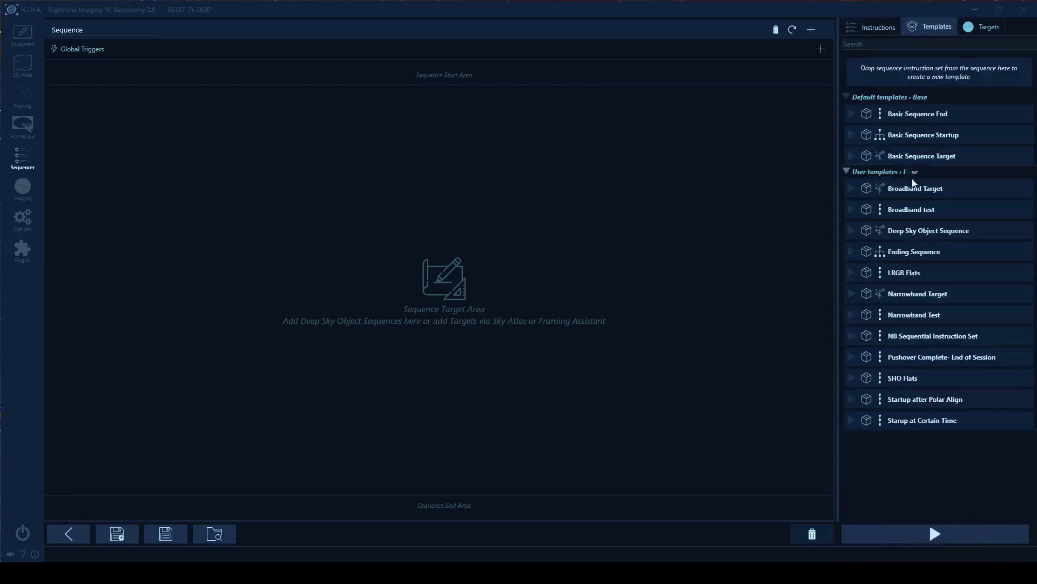
drag(947, 316, 517, 267)
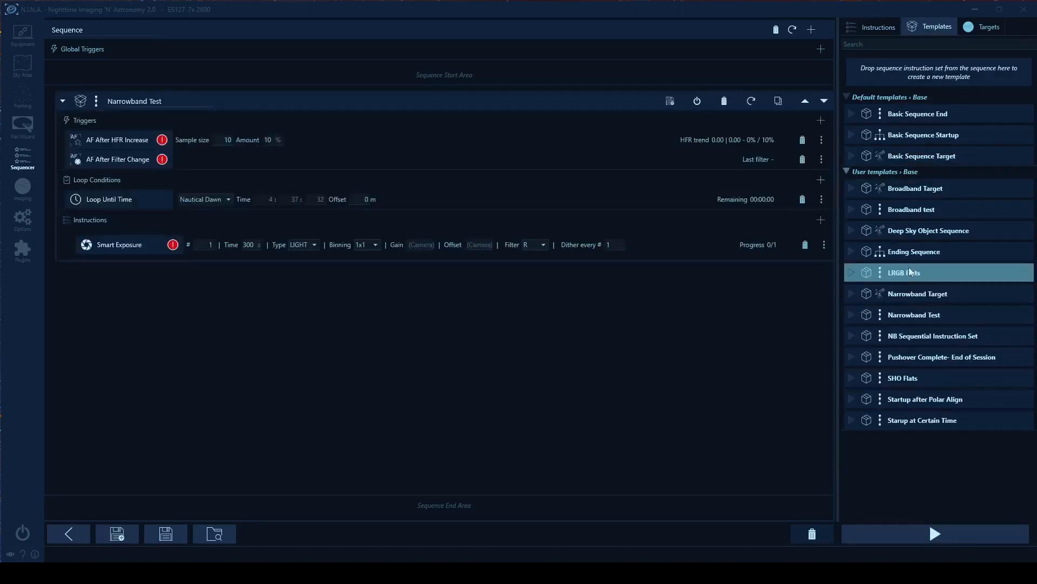
drag(913, 204, 521, 371)
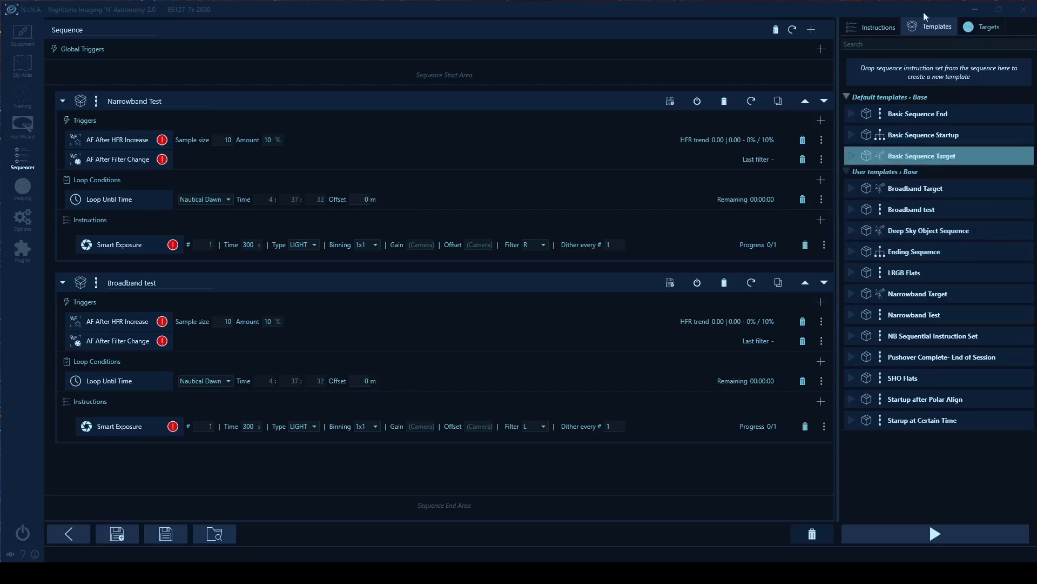
- Remove the Narrowband Test set from the sequence and collapse the Broadband test set
click(870, 27)
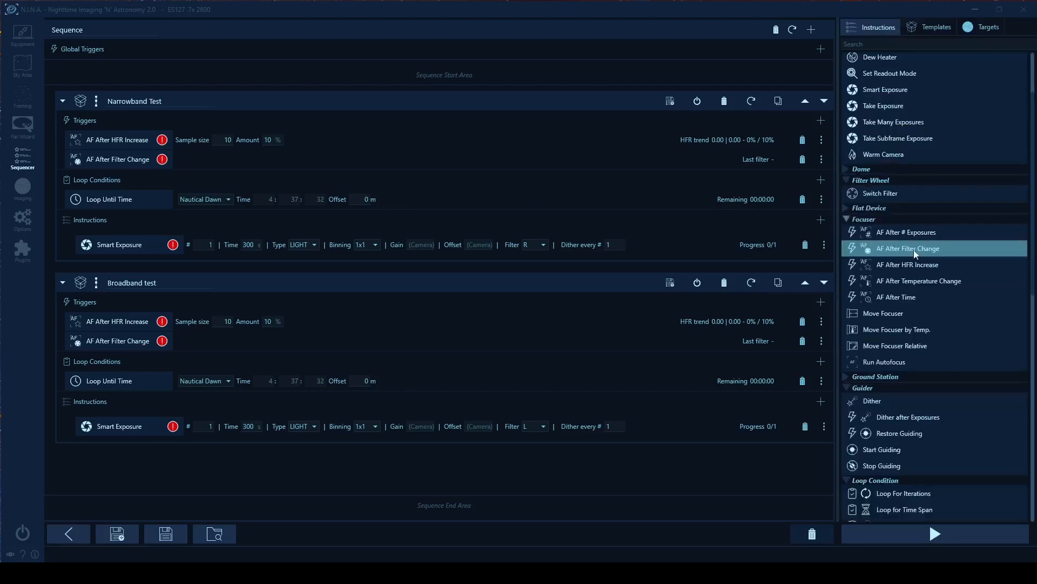
scroll(913, 250, up, 3)
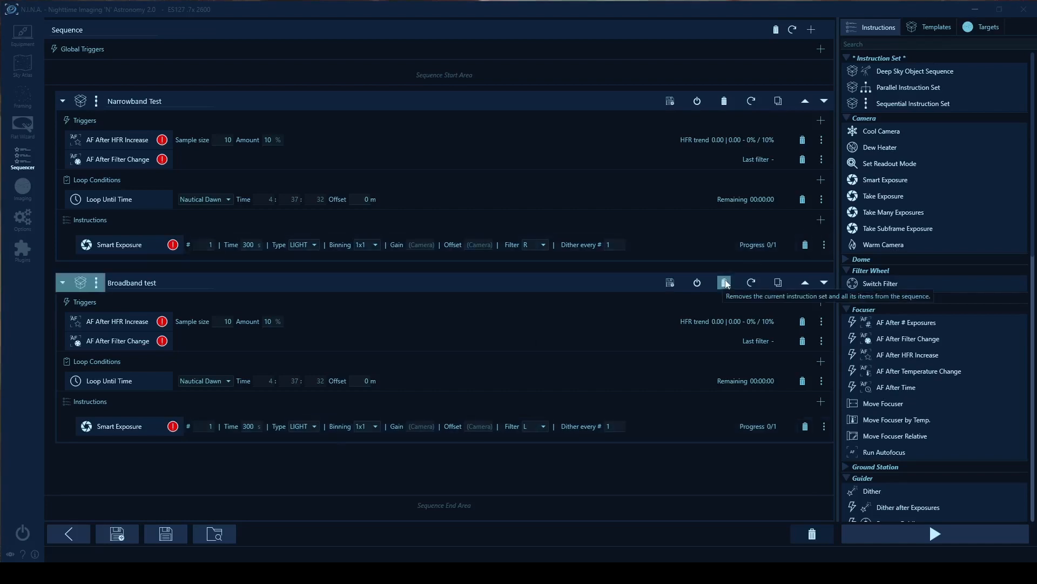
click(725, 101)
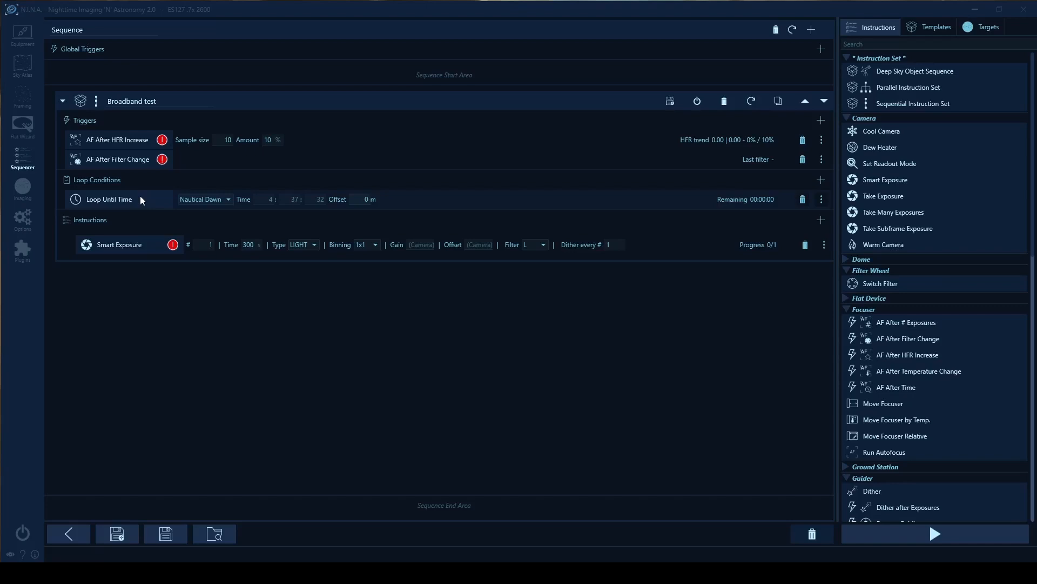
click(83, 100)
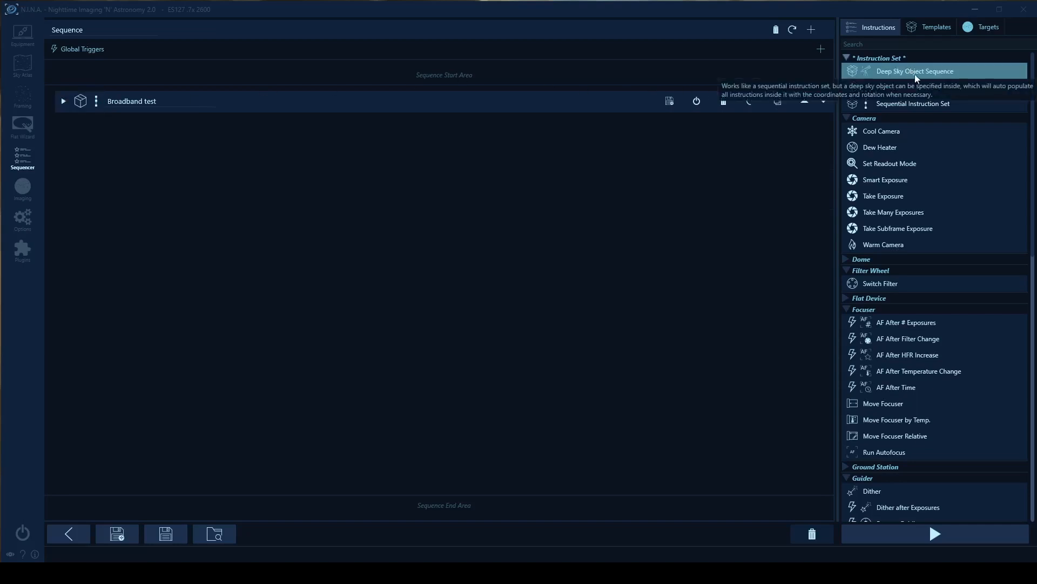
- Add a Deep Sky Object Sequence above the Broadband test set and move that set into its instructions
drag(907, 70, 430, 86)
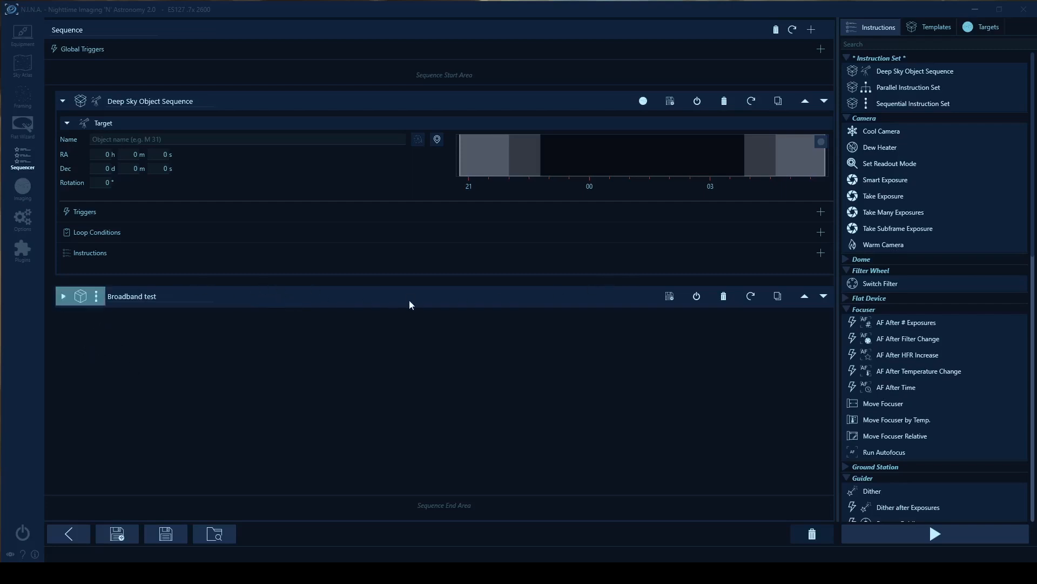
mouse_move(410, 301)
mouse_down()
mouse_move(394, 252)
mouse_move(389, 265)
mouse_up()
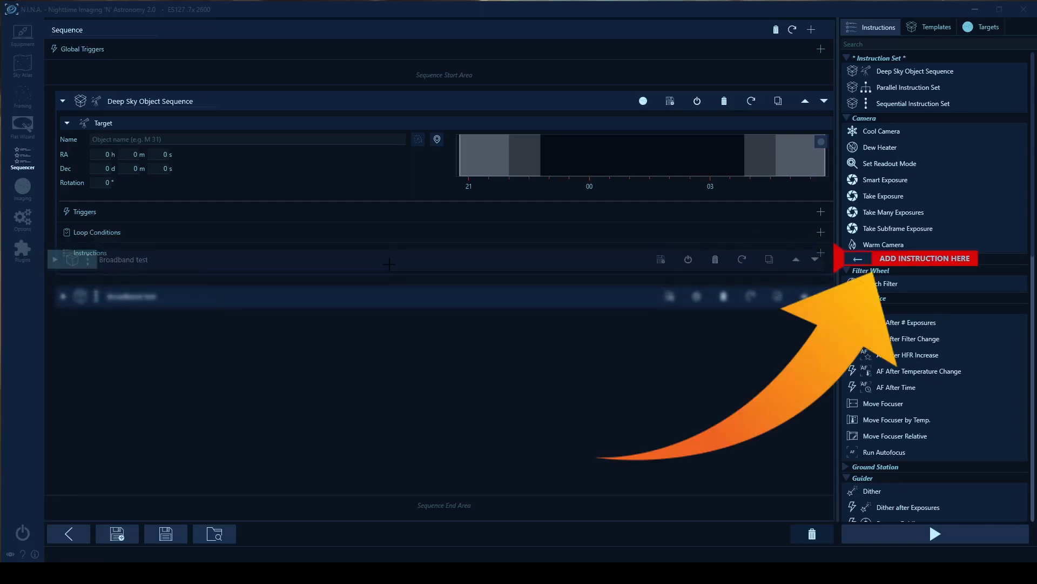
drag(390, 264, 391, 269)
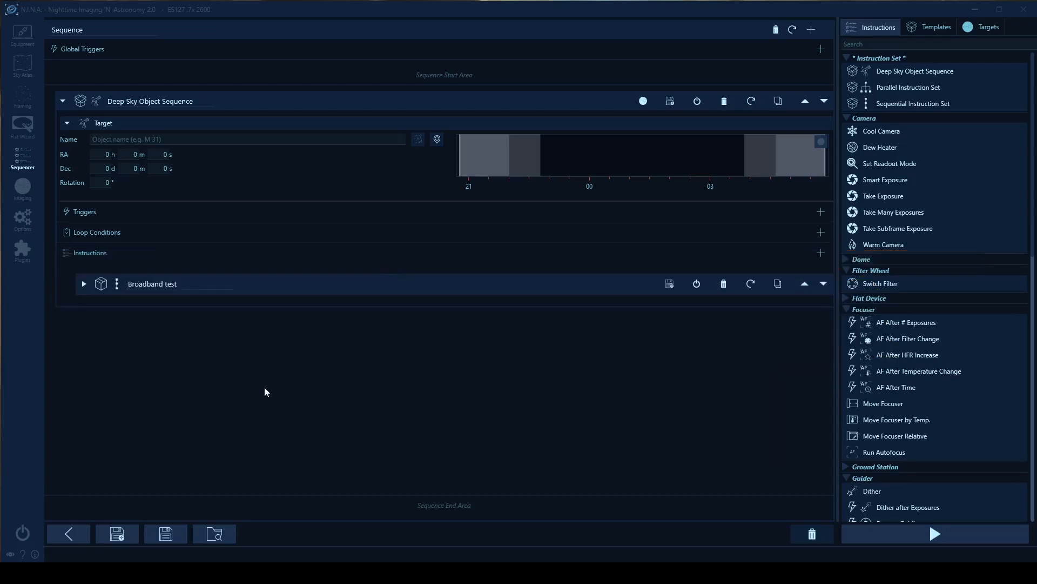
- Expand the nested Broadband test set and insert a Run Autofocus instruction above it in the Deep Sky Object Sequence
click(84, 283)
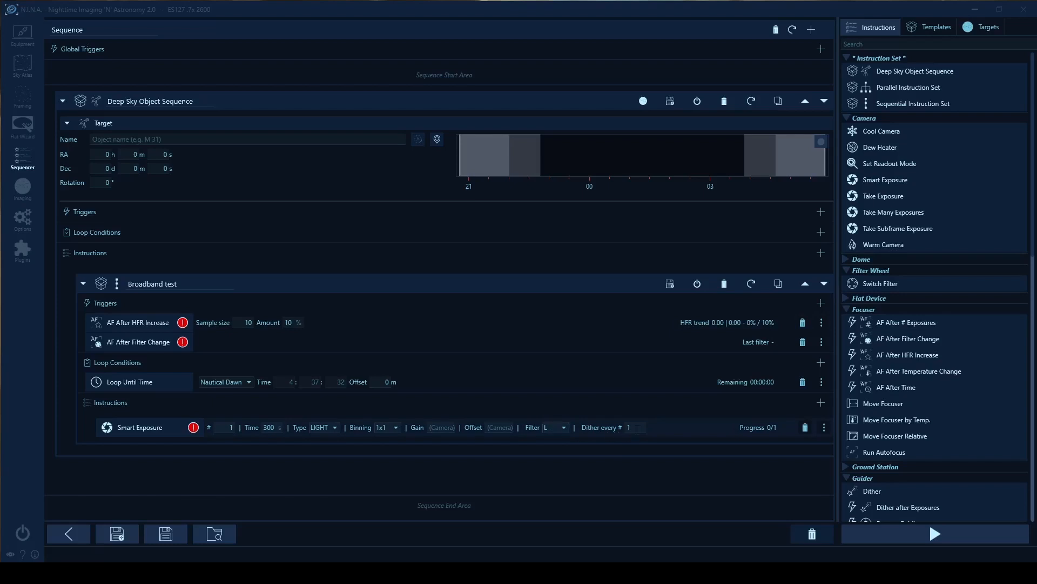
scroll(942, 399, down, 2)
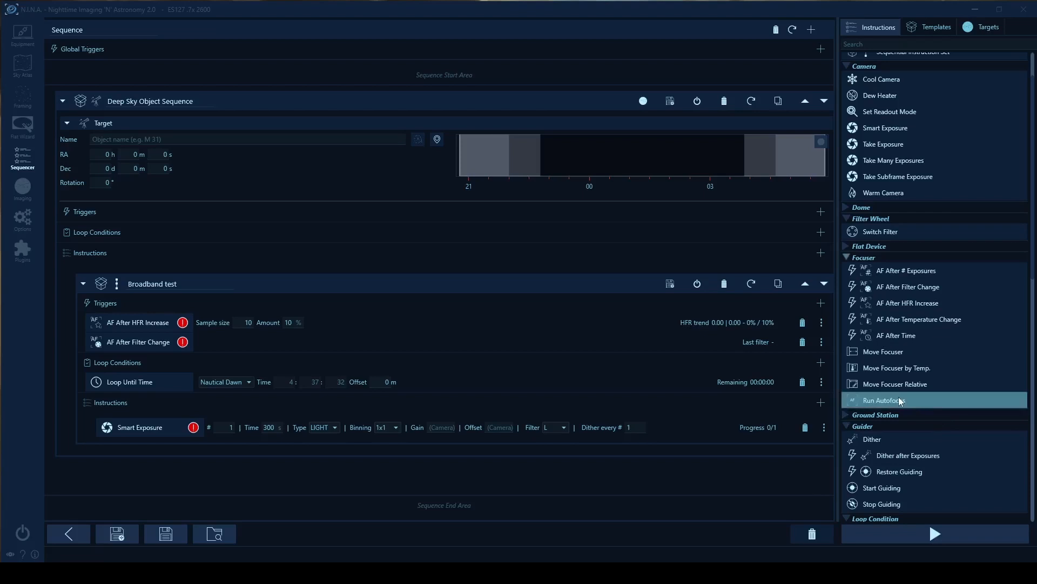
mouse_move(900, 399)
mouse_down()
mouse_move(634, 301)
mouse_move(357, 247)
mouse_move(321, 268)
mouse_up()
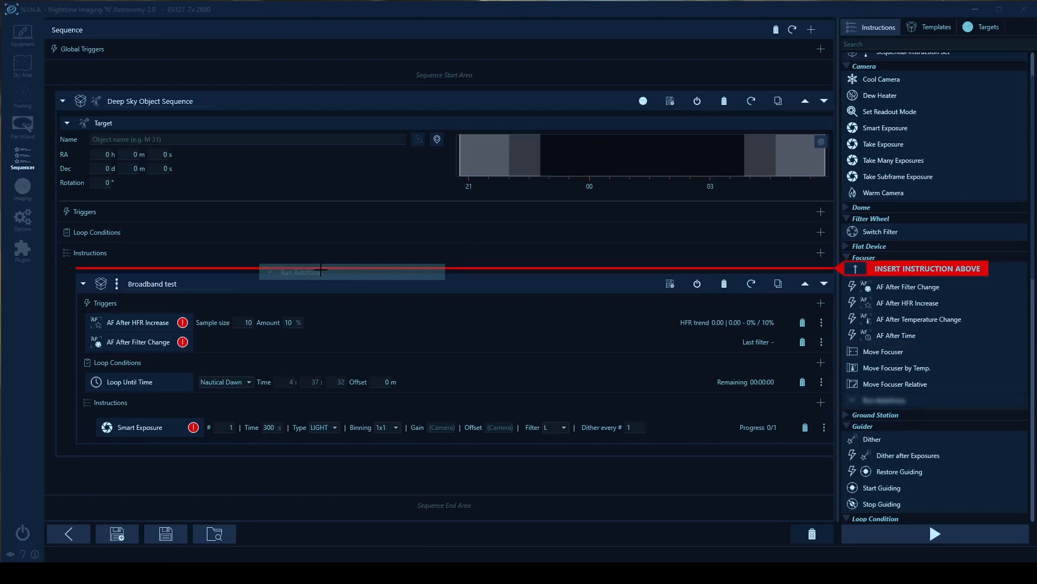
drag(321, 269, 322, 271)
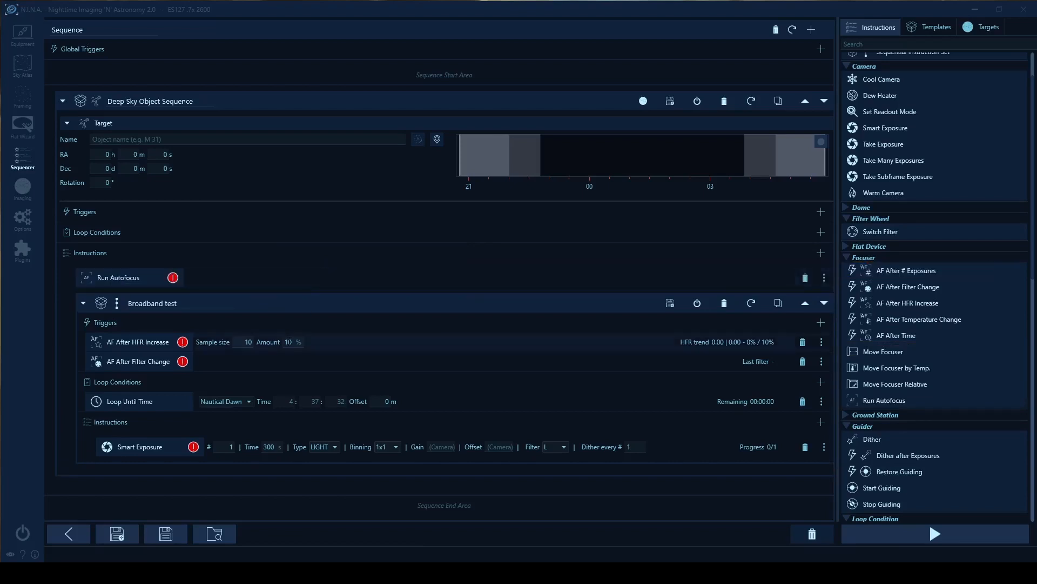
- Insert a Slew and center instruction between Run Autofocus and the Broadband test set
mouse_move(171, 285)
scroll(933, 209, down, 8)
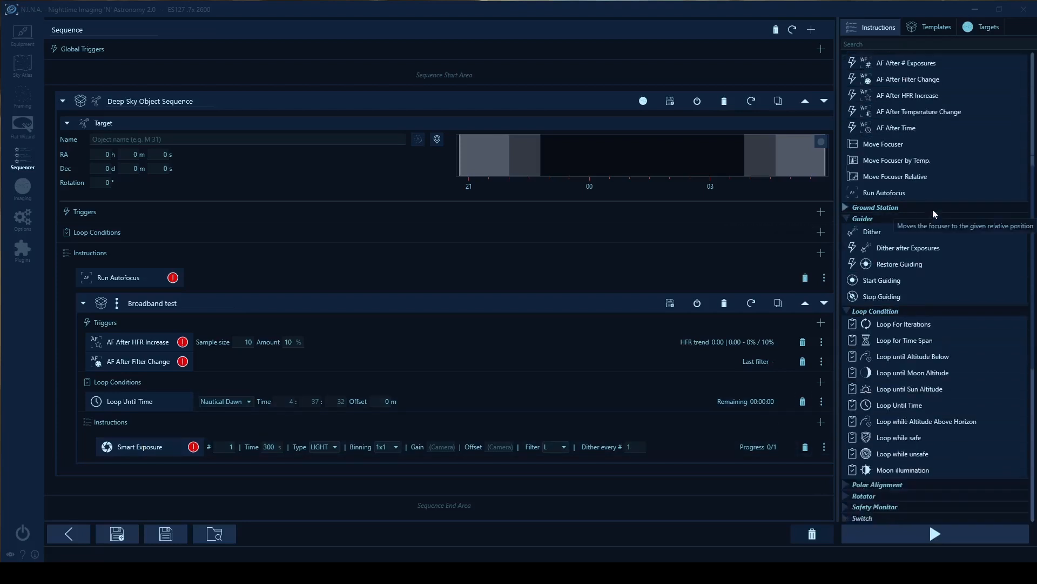
scroll(954, 225, down, 6)
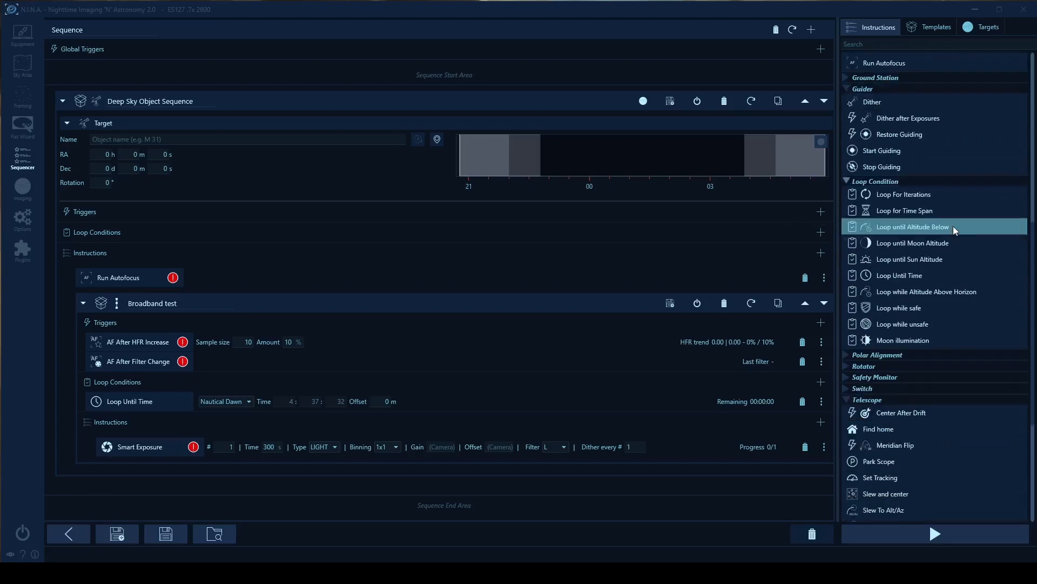
scroll(953, 231, down, 4)
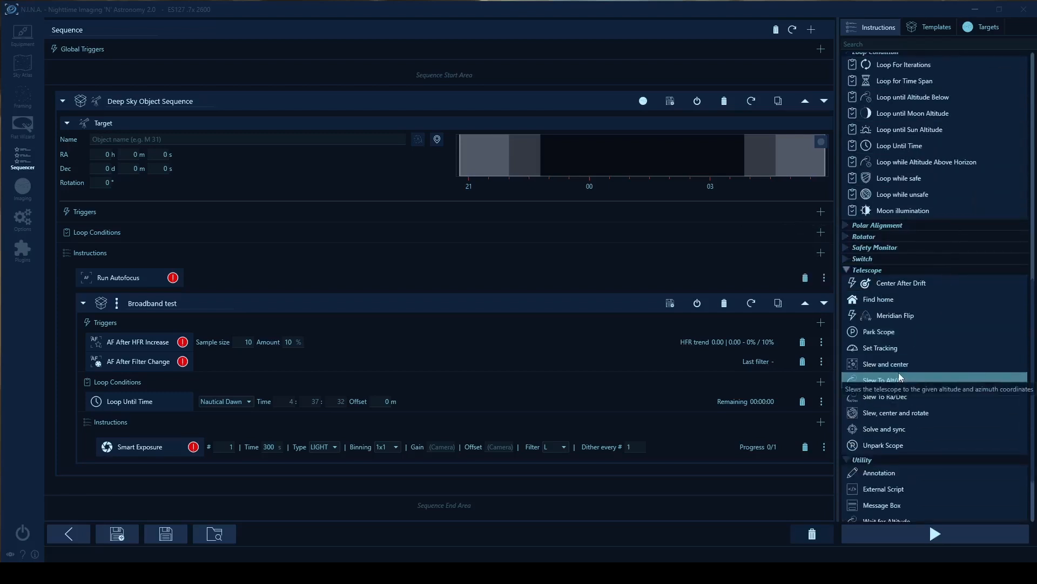
drag(899, 365, 218, 287)
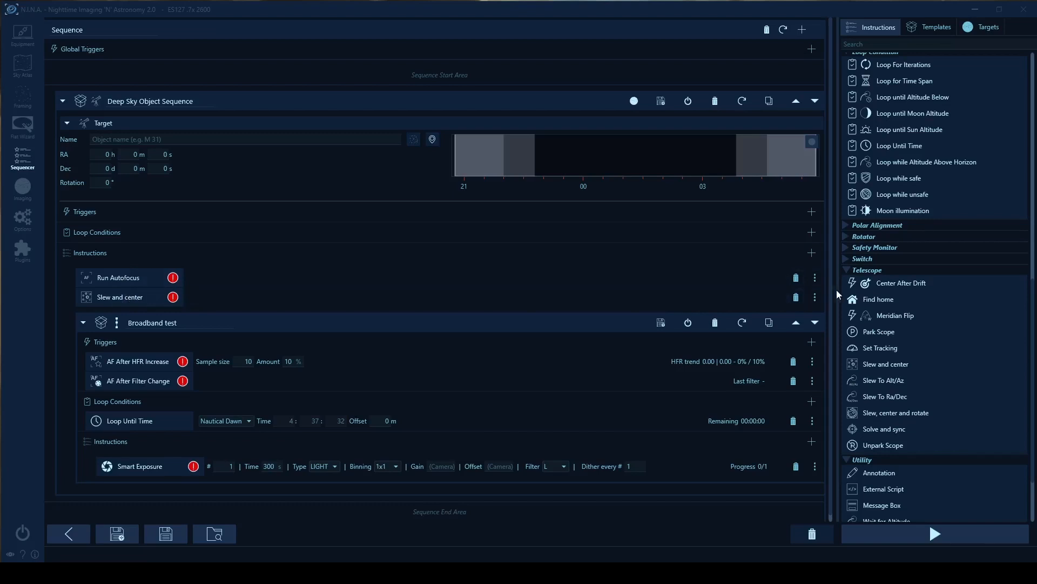
- Insert a Start Guiding instruction after Slew and center and switch its Force calibration on
scroll(948, 381, up, 5)
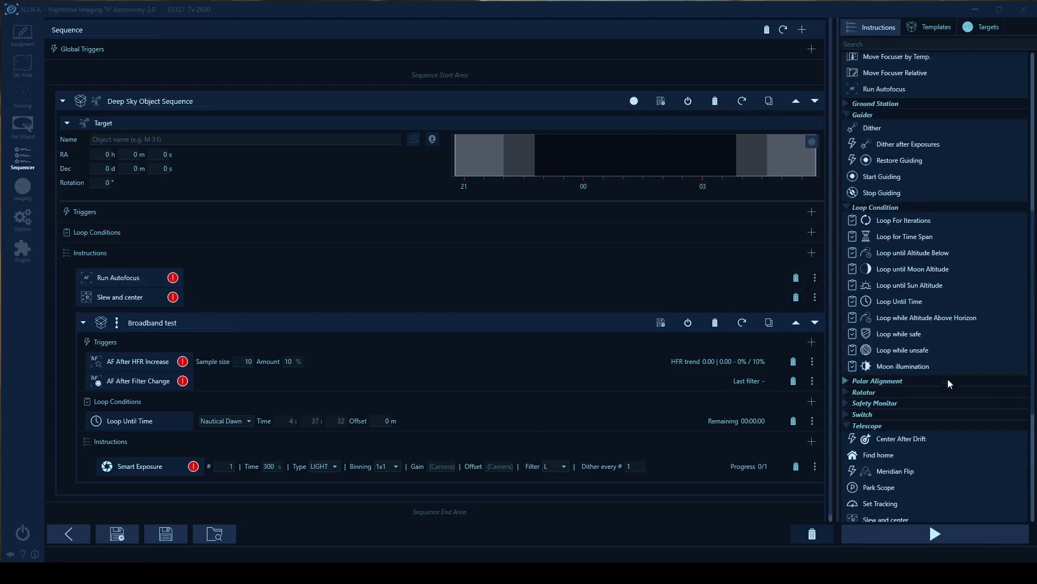
scroll(948, 378, up, 2)
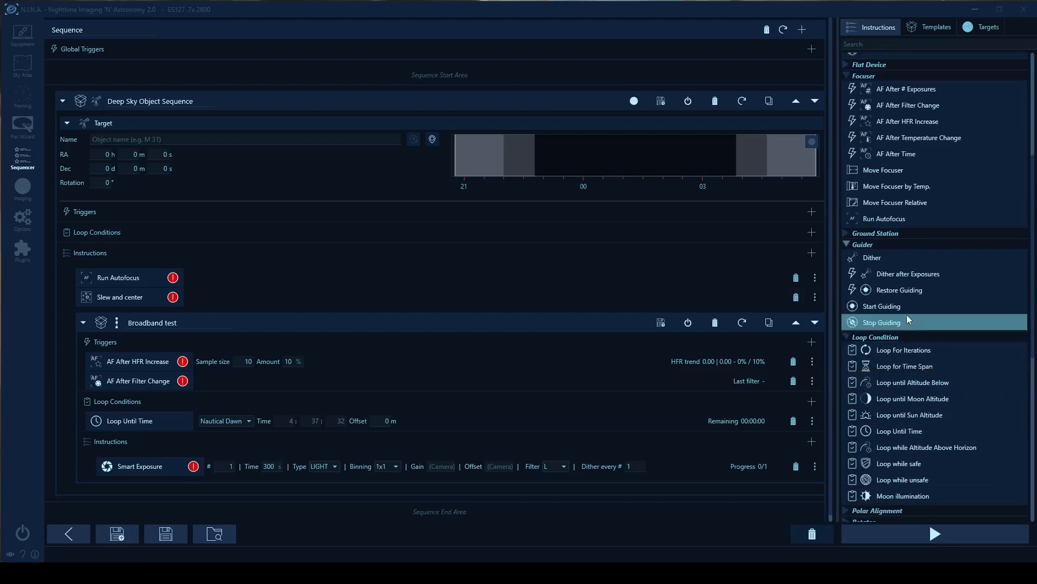
drag(902, 303, 286, 302)
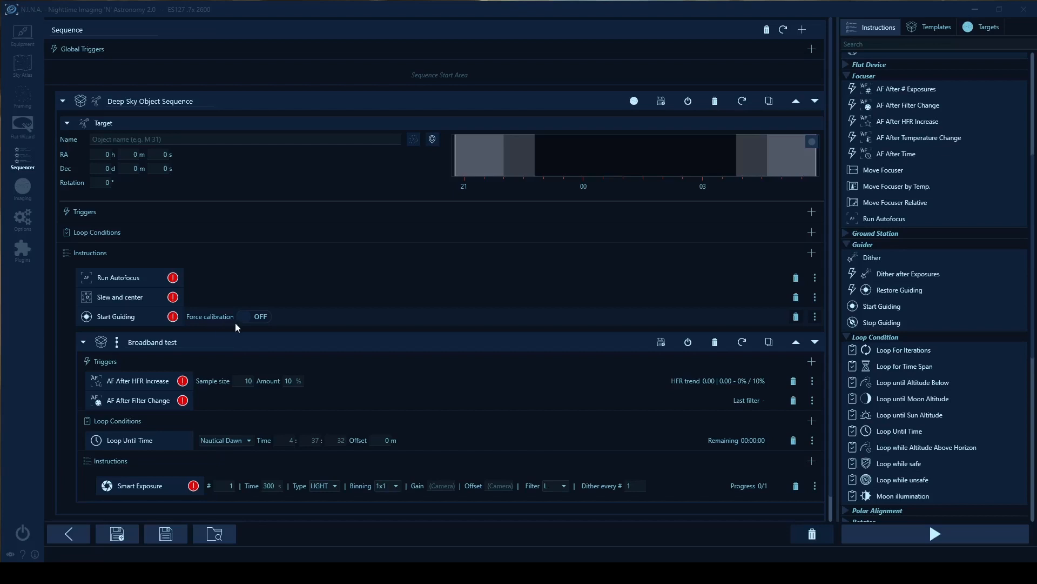
click(254, 323)
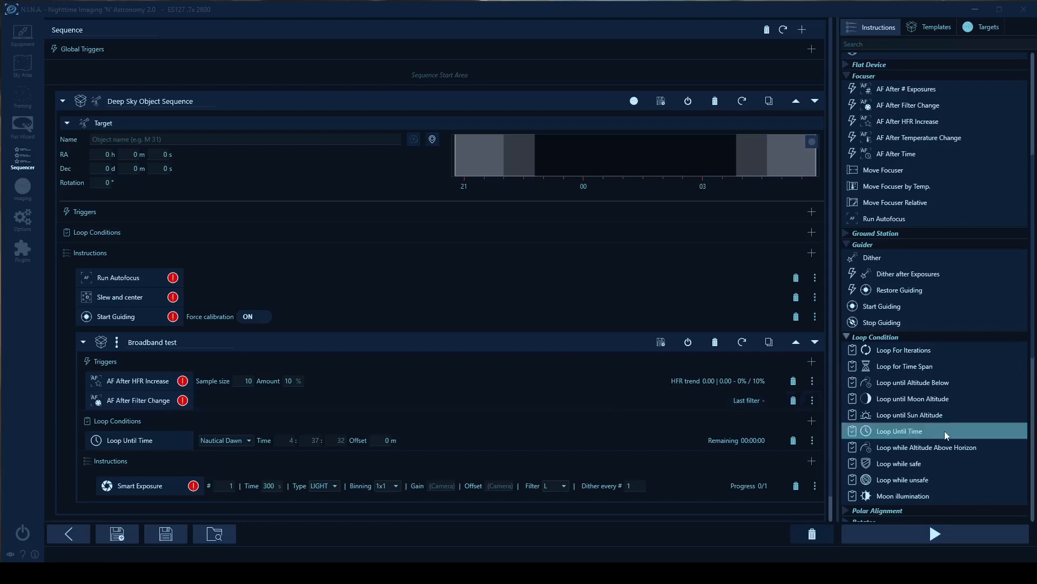
- Delete the AF After Filter Change trigger from the Broadband test set and collapse the set
click(794, 400)
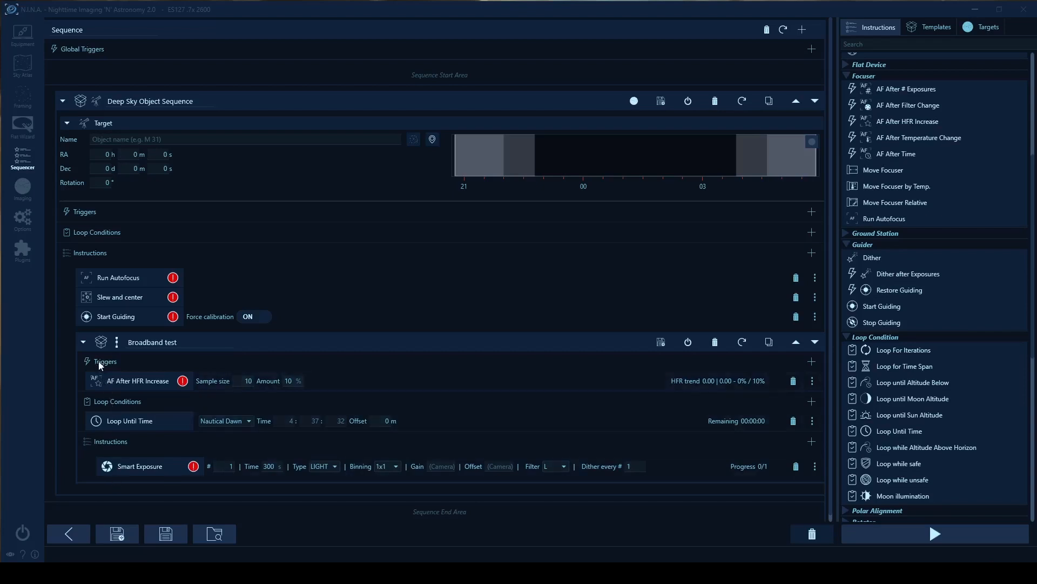
click(104, 345)
click(105, 342)
click(97, 342)
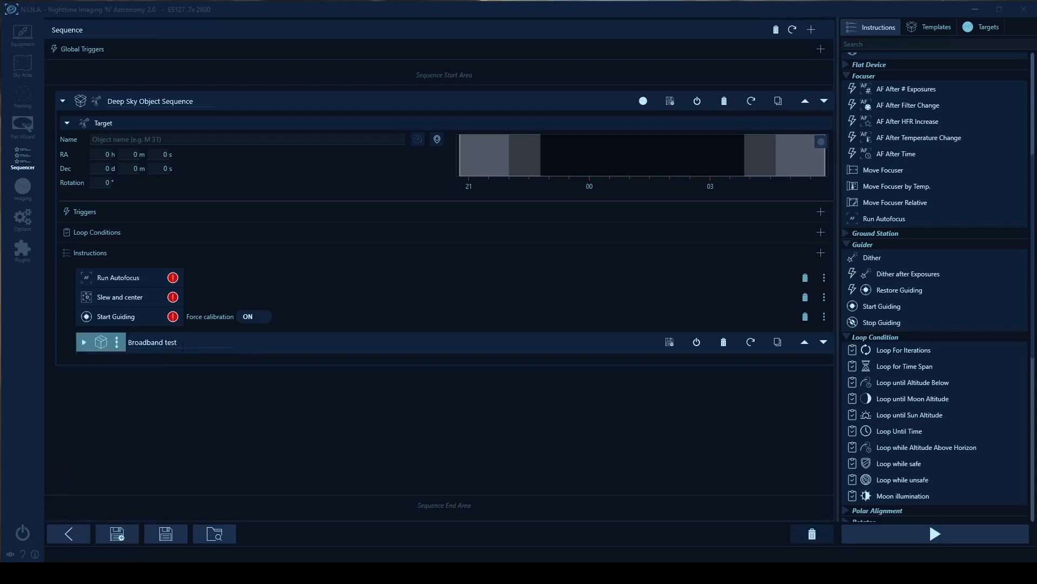
- Insert the Narrowband Test template below Broadband test in the Deep Sky Object Sequence, check both sets' contents and leave them collapsed
click(930, 26)
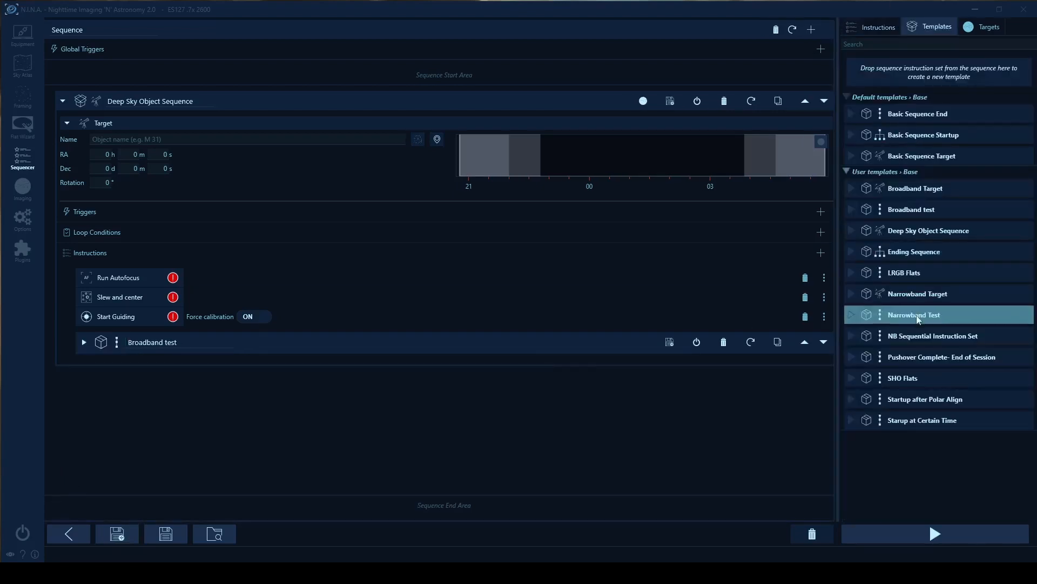
drag(915, 316, 173, 353)
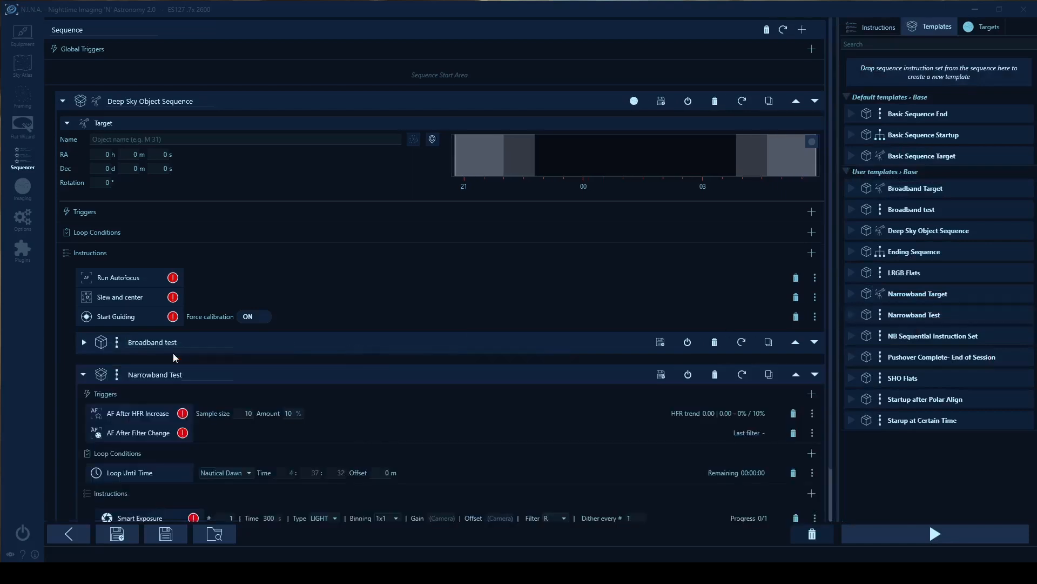
click(94, 376)
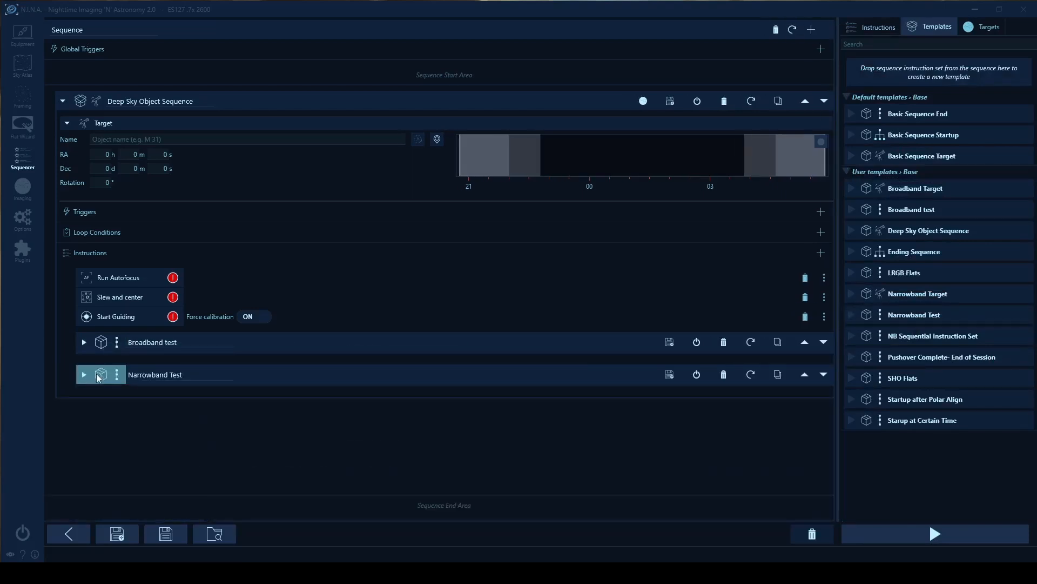
click(97, 377)
click(94, 346)
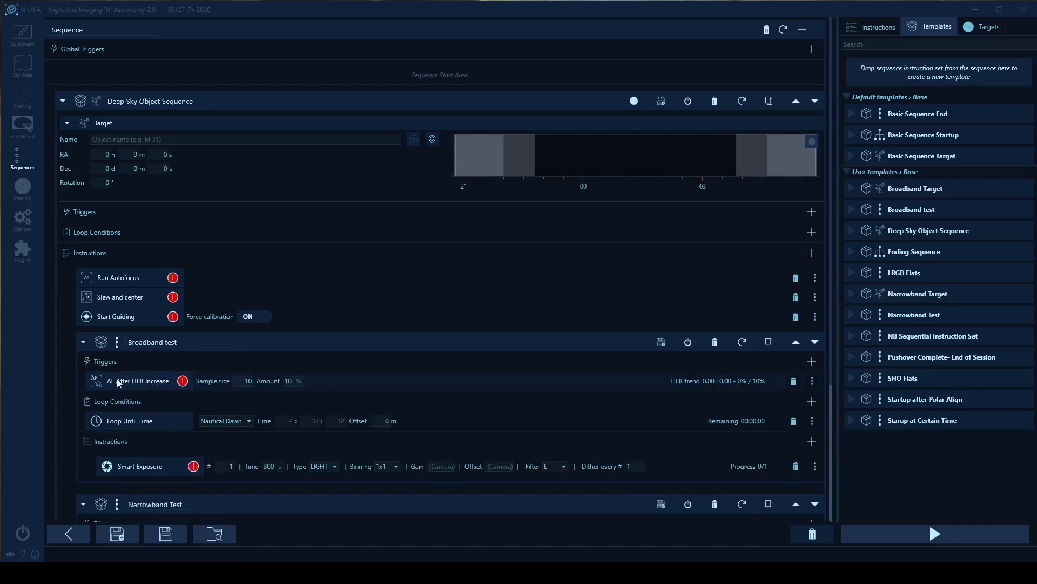
click(83, 342)
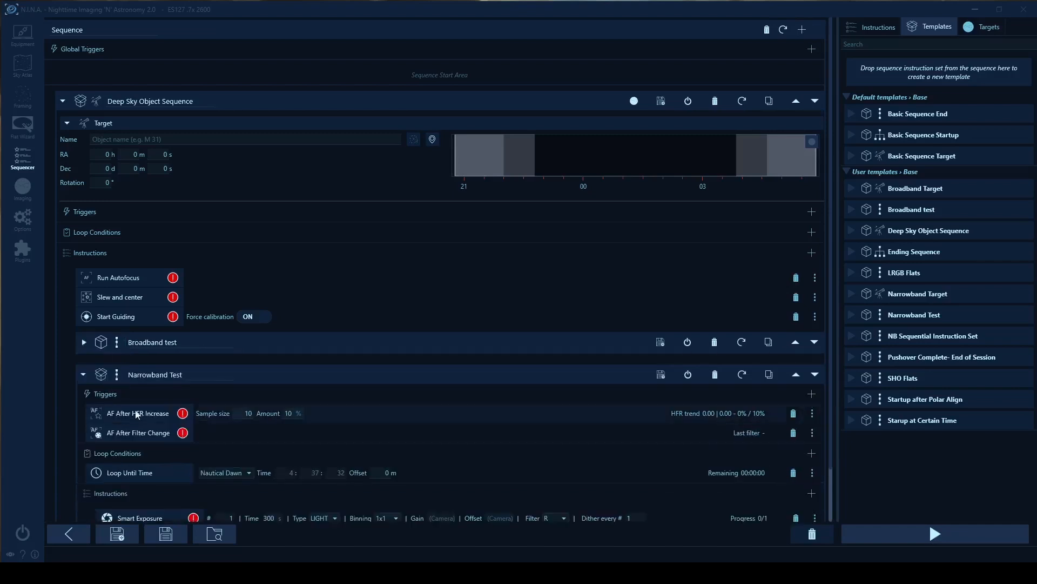
click(84, 374)
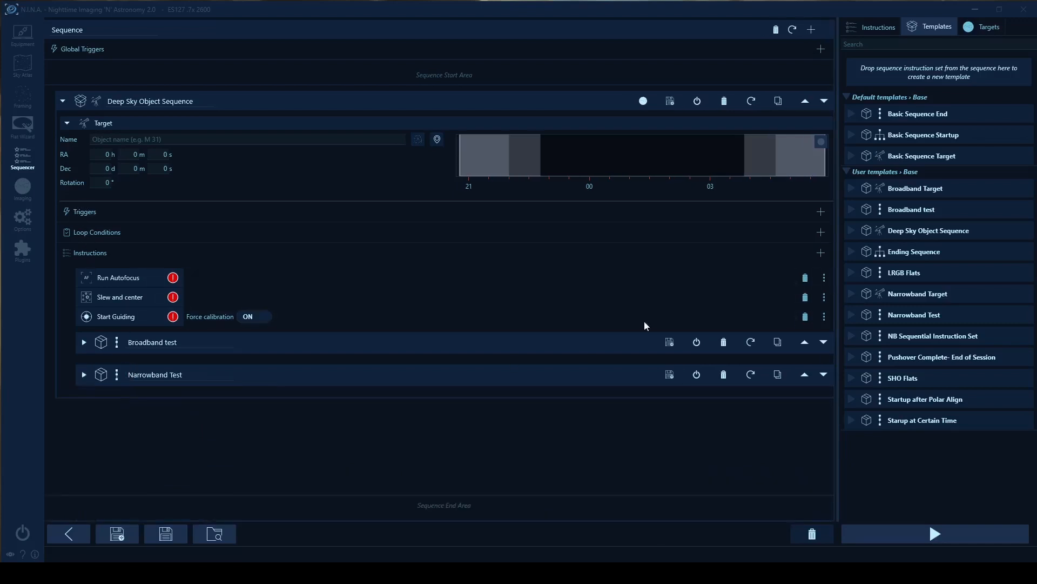
- Add a Meridian Flip trigger to the Deep Sky Object Sequence
click(884, 25)
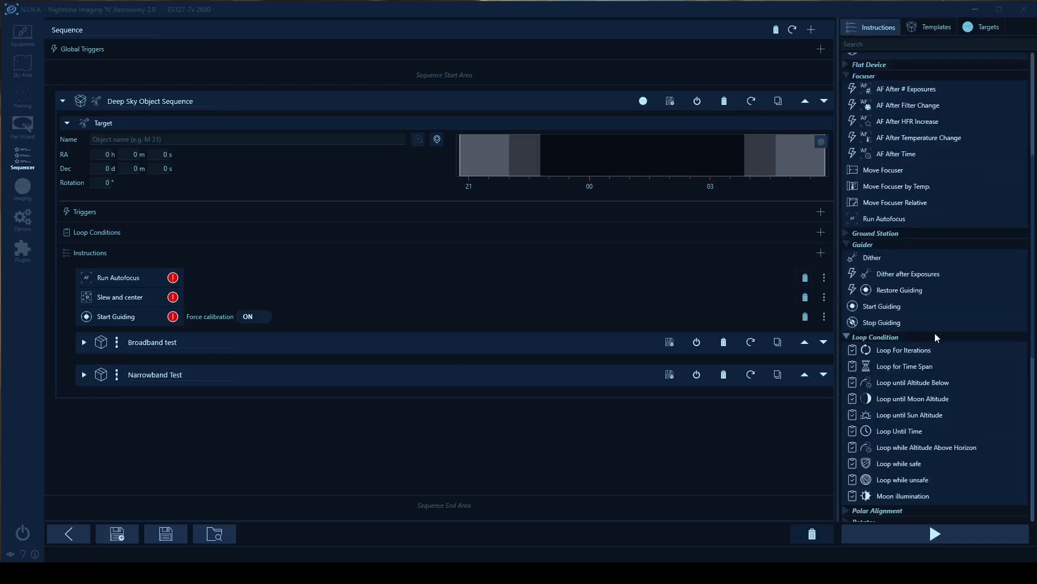
scroll(948, 352, down, 5)
scroll(948, 351, down, 2)
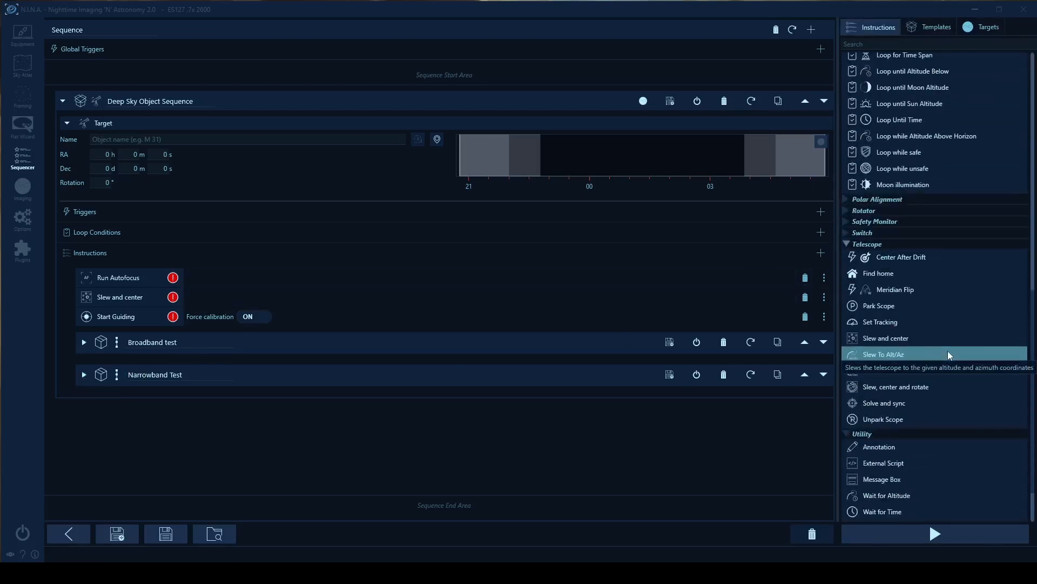
drag(910, 292, 156, 212)
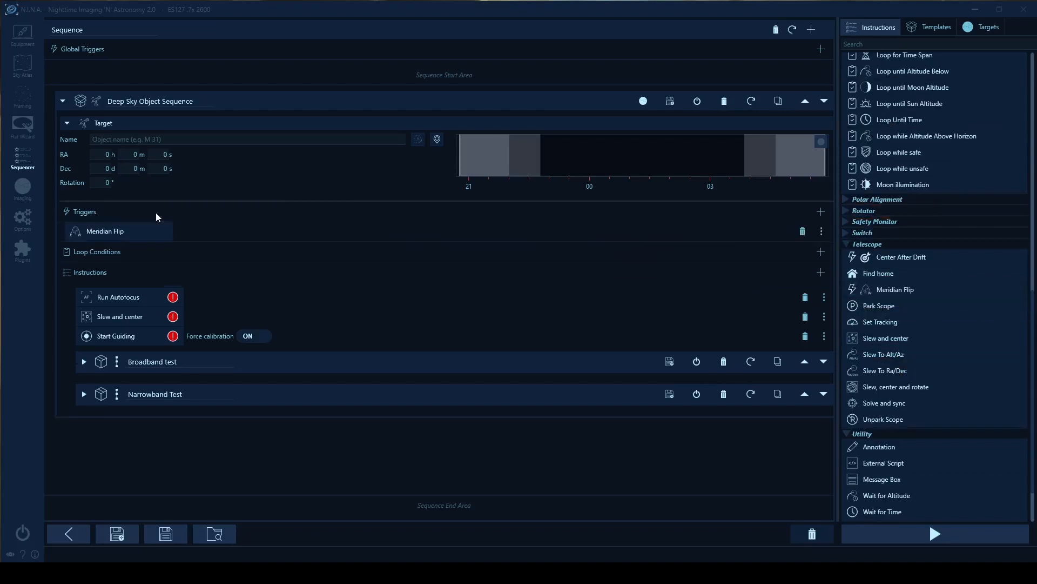
- Switch the Loop Until Time condition in the Broadband test set to the Time source and collapse the set
click(99, 365)
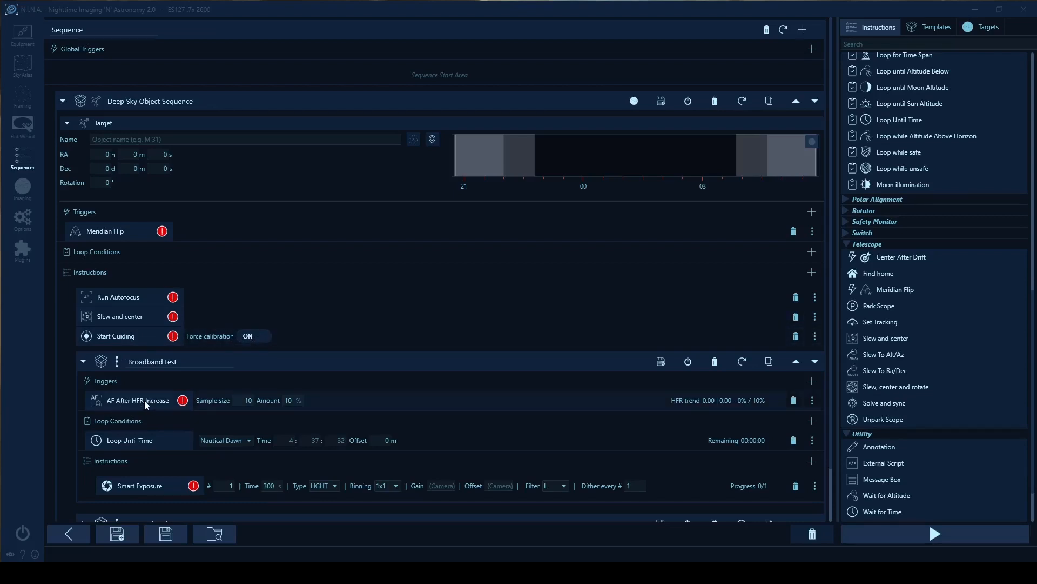
scroll(144, 404, down, 1)
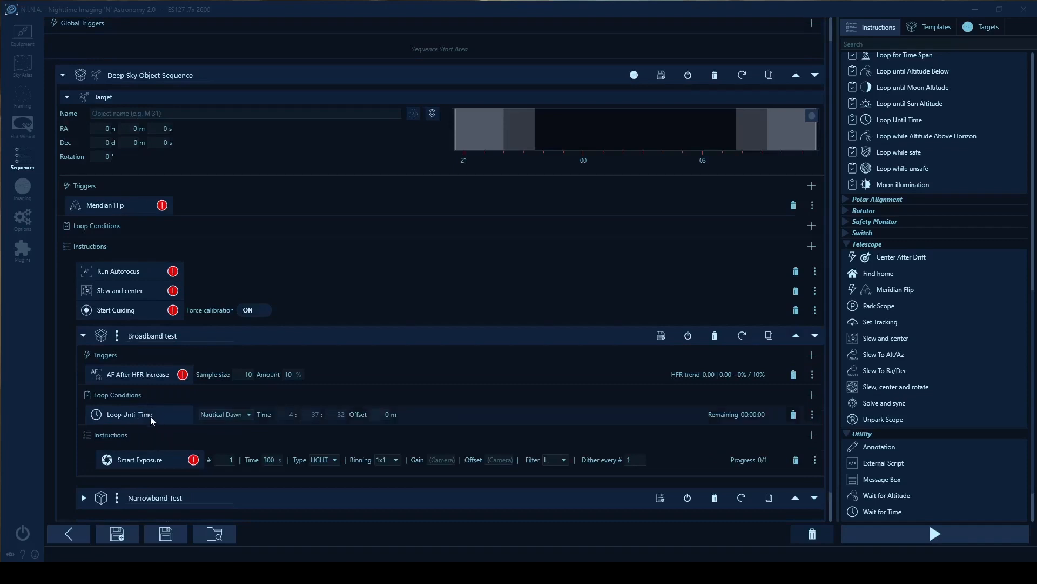
scroll(151, 420, down, 1)
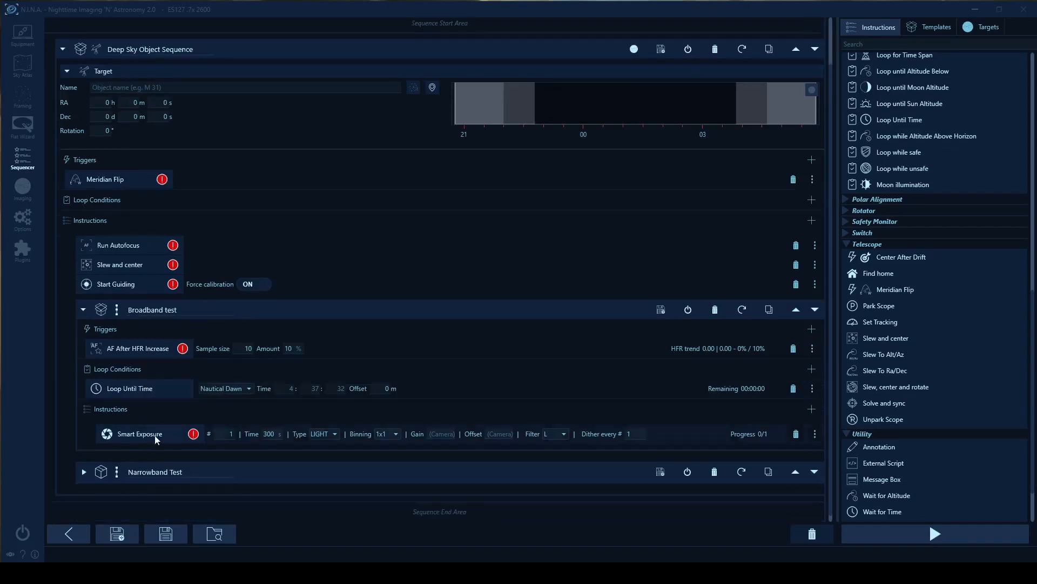
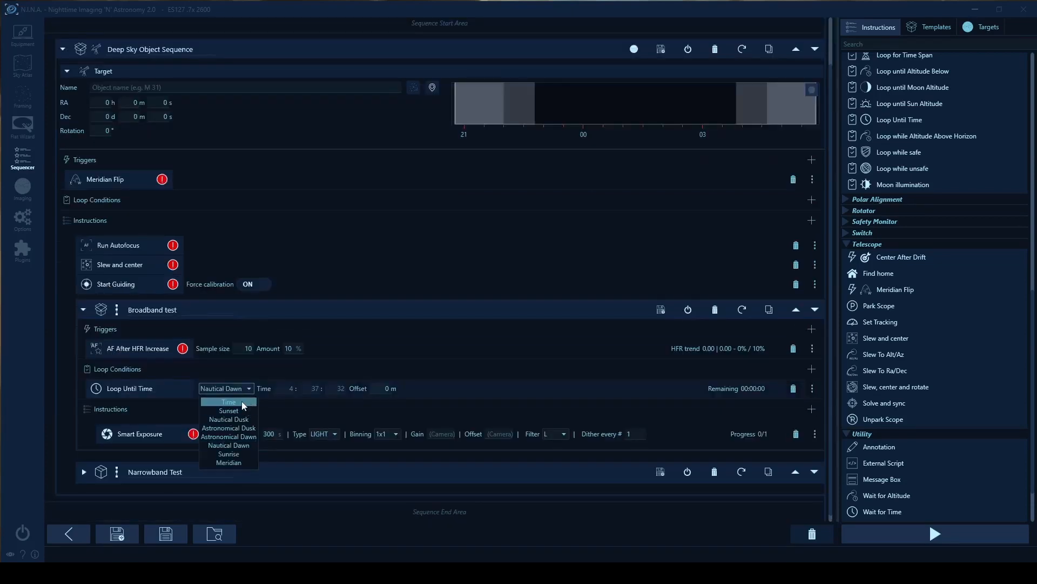
click(232, 402)
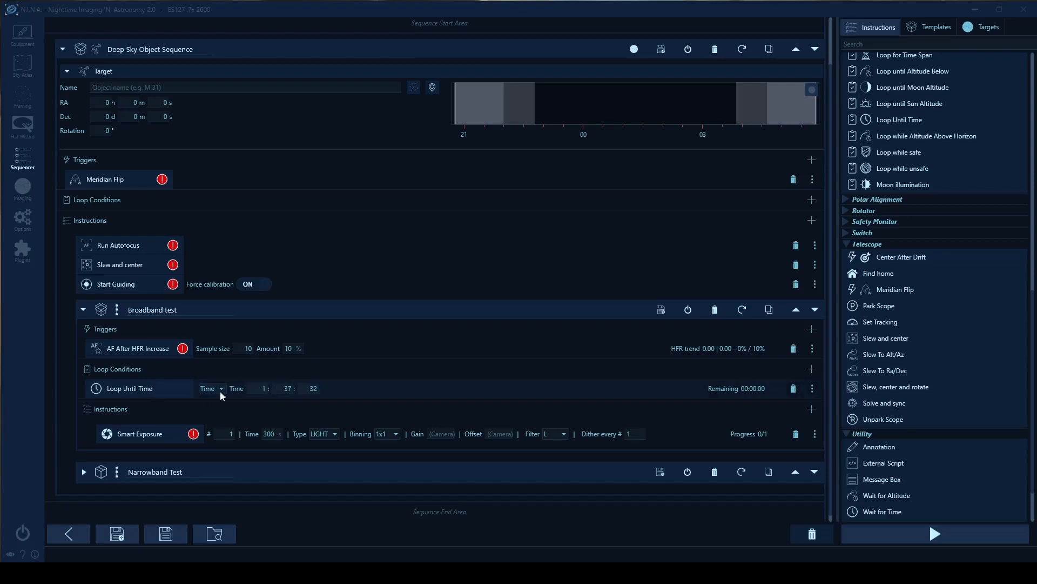
click(83, 309)
- Check the Narrowband Test set's triggers, loop condition and Smart Exposure, and leave the set collapsed
click(84, 394)
scroll(200, 423, down, 3)
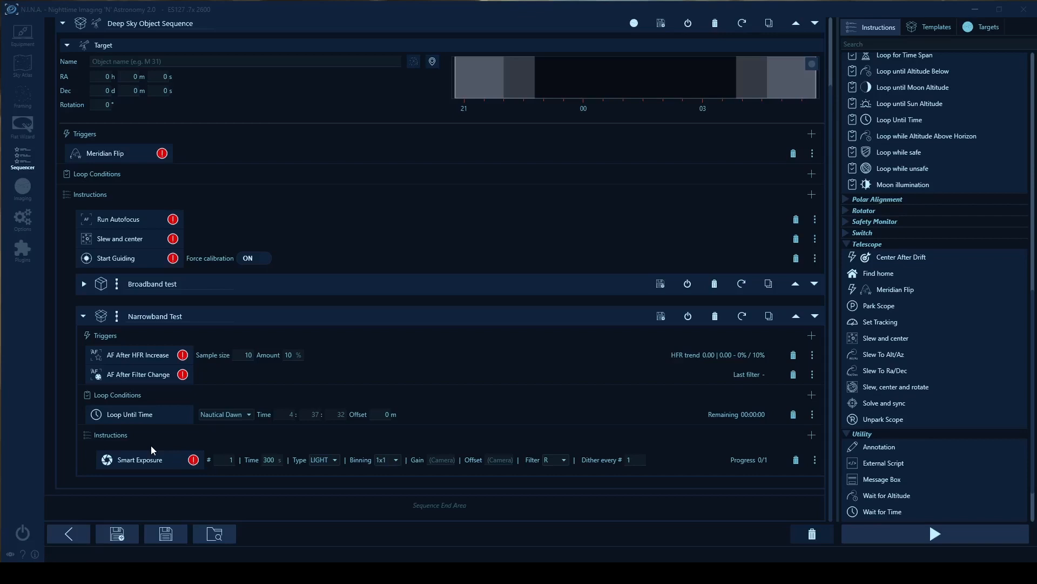
click(84, 317)
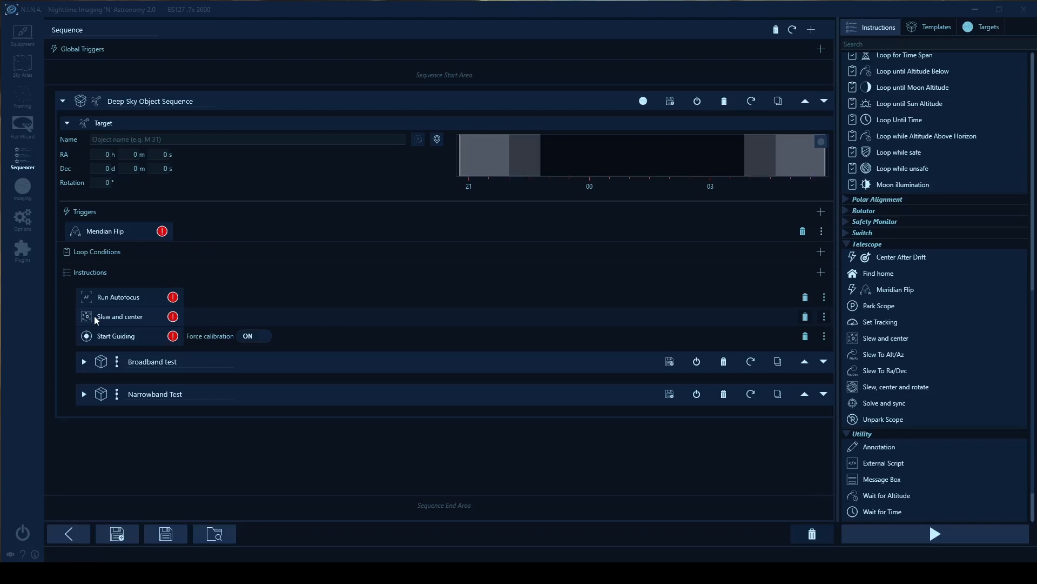
- Add a Center After Drift trigger evaluating after 3 exposures to the Deep Sky Object Sequence and expand the Broadband test set
scroll(910, 190, down, 2)
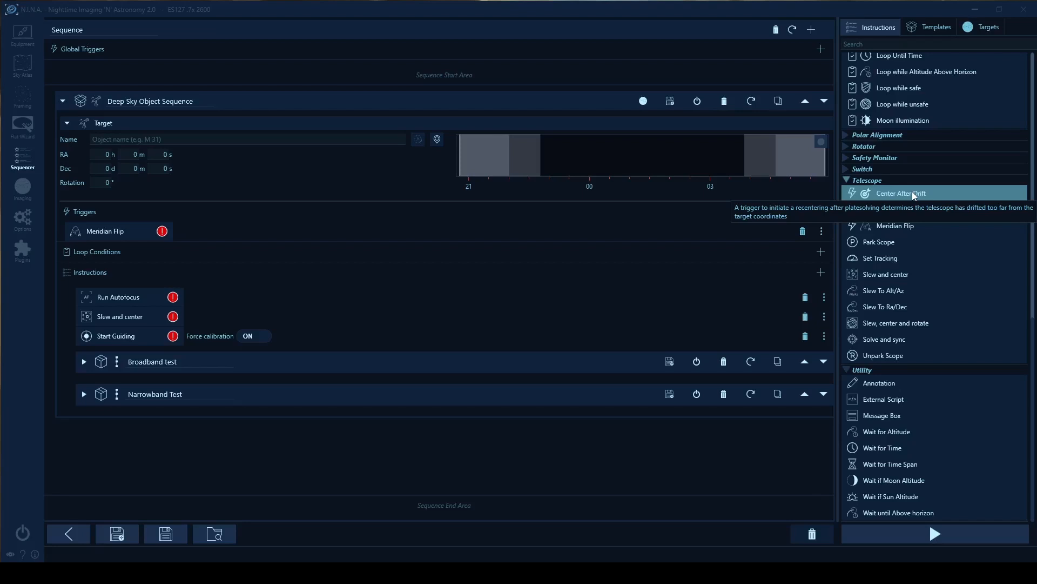
drag(912, 191, 252, 240)
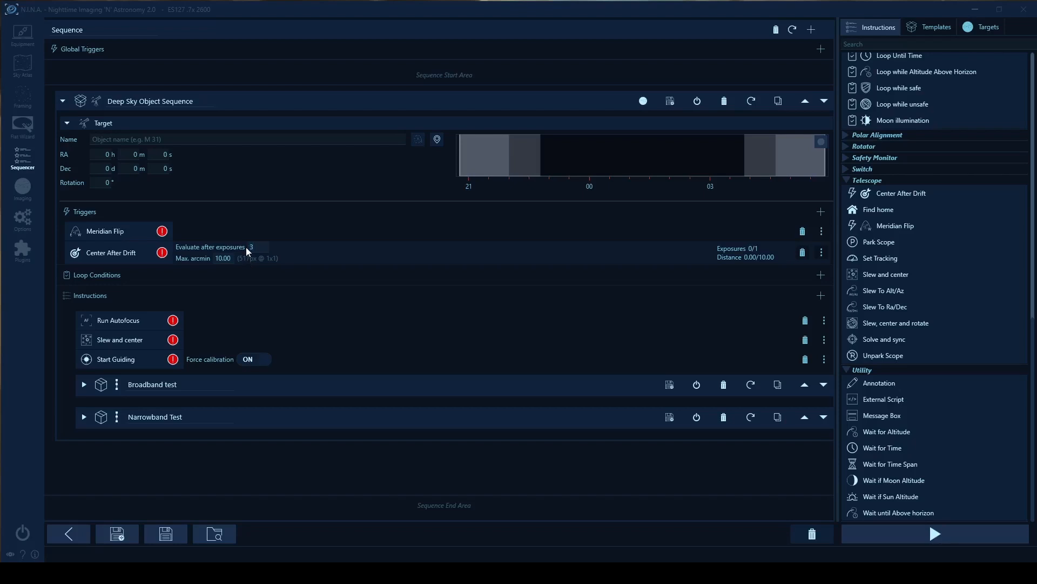
click(83, 384)
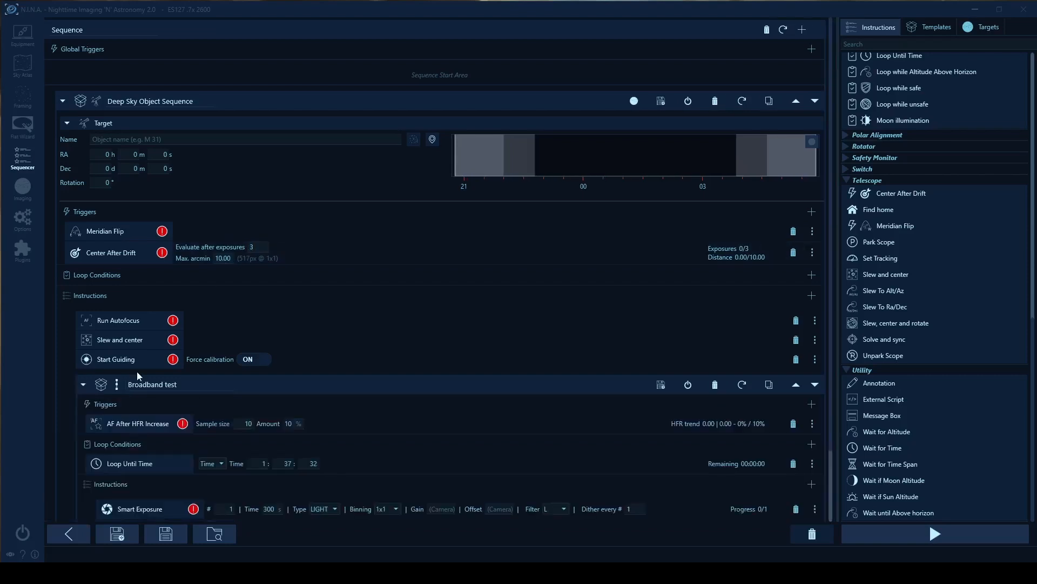
scroll(138, 377, down, 2)
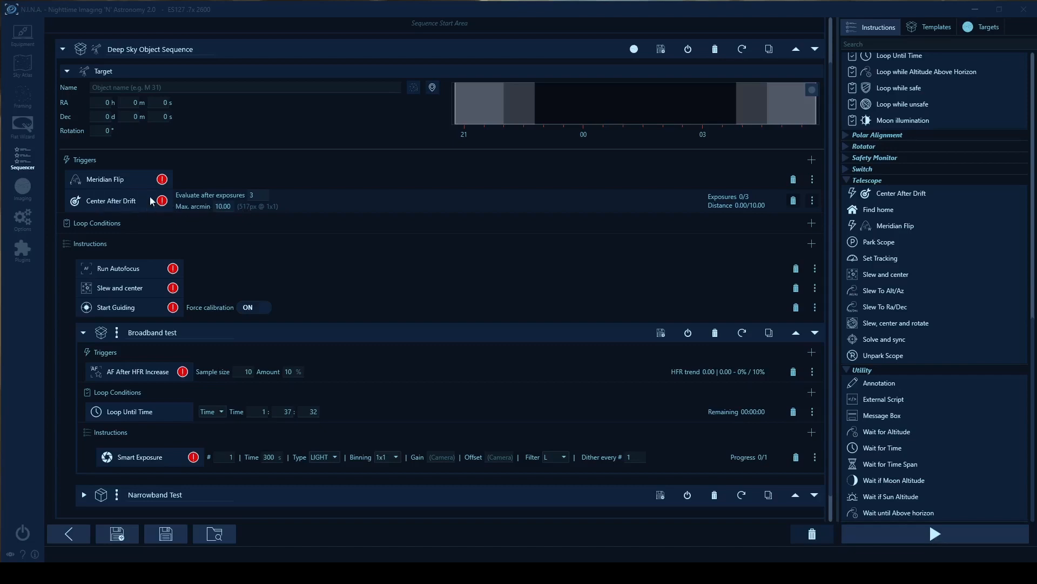
mouse_move(165, 206)
- Add a Restore Guiding trigger below Center After Drift and delete the Narrowband Test set from the sequence
scroll(128, 202, up, 1)
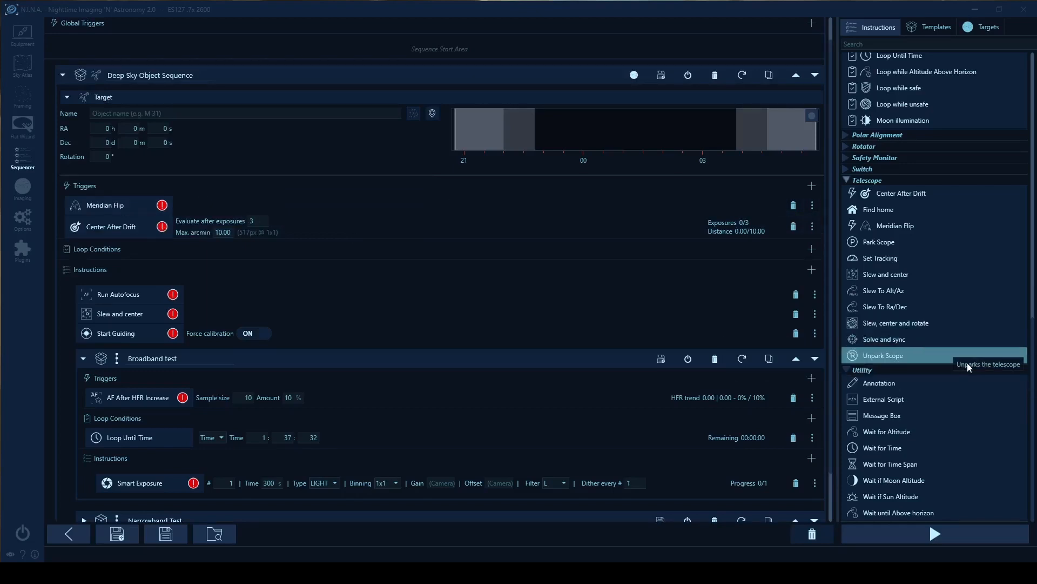
scroll(967, 362, up, 1)
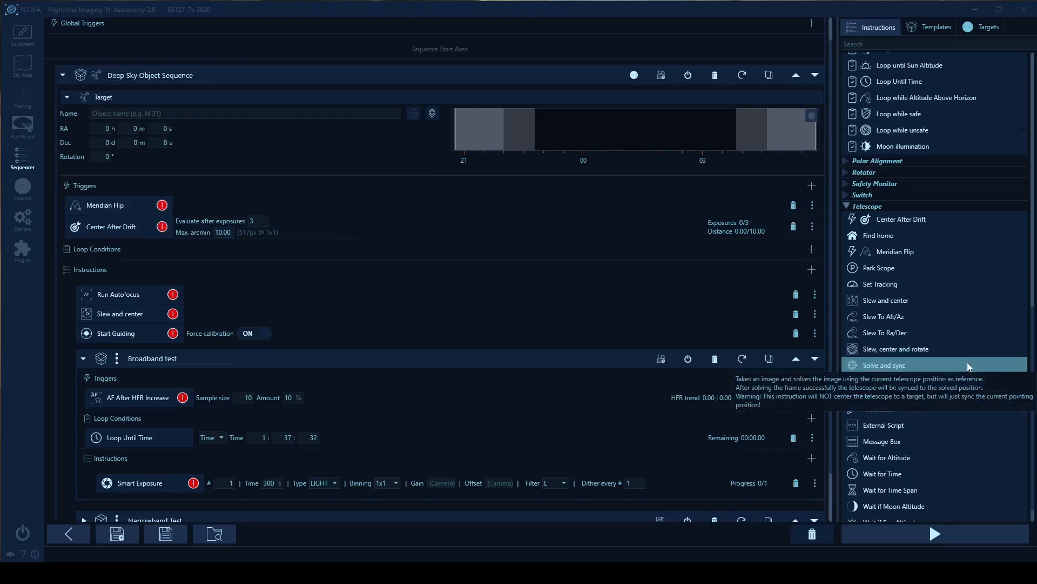
scroll(967, 362, up, 12)
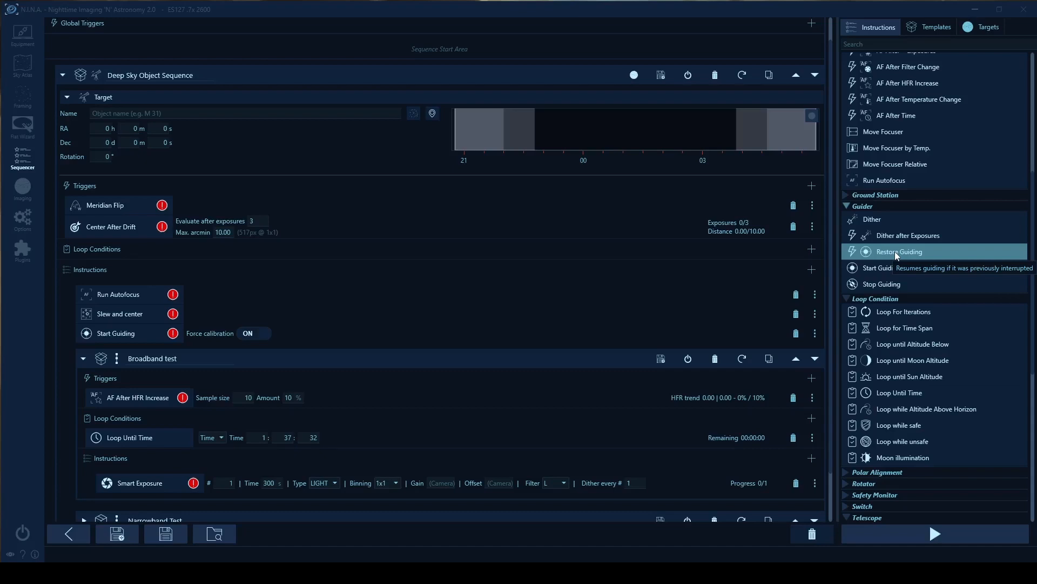
drag(895, 252, 138, 255)
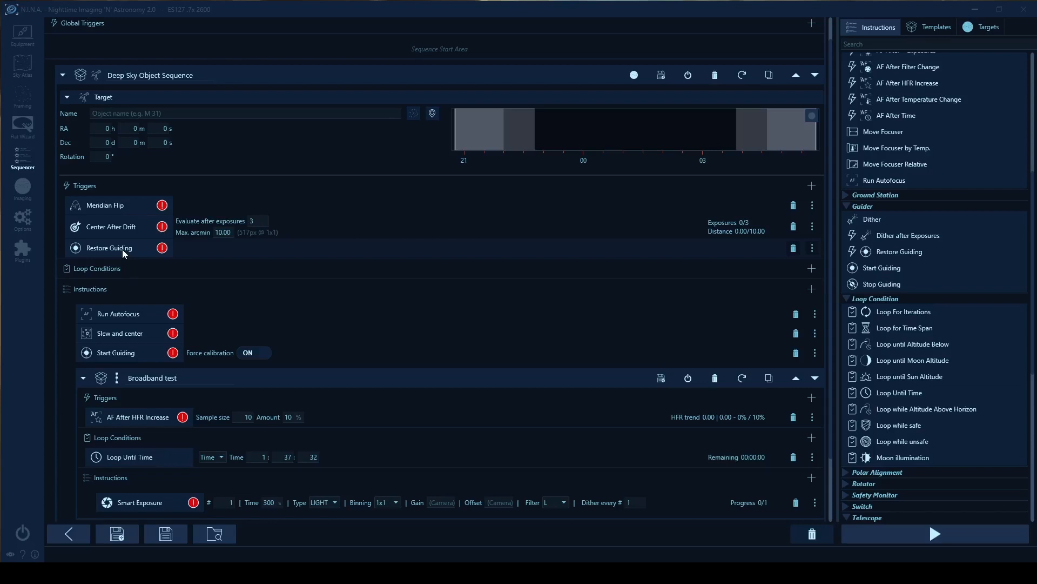
scroll(122, 249, down, 3)
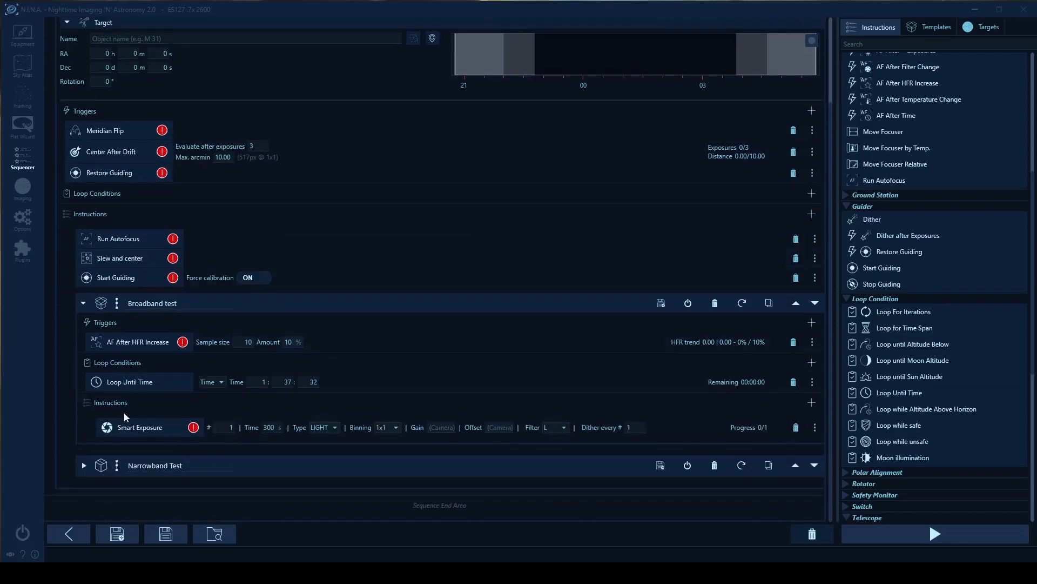
click(714, 465)
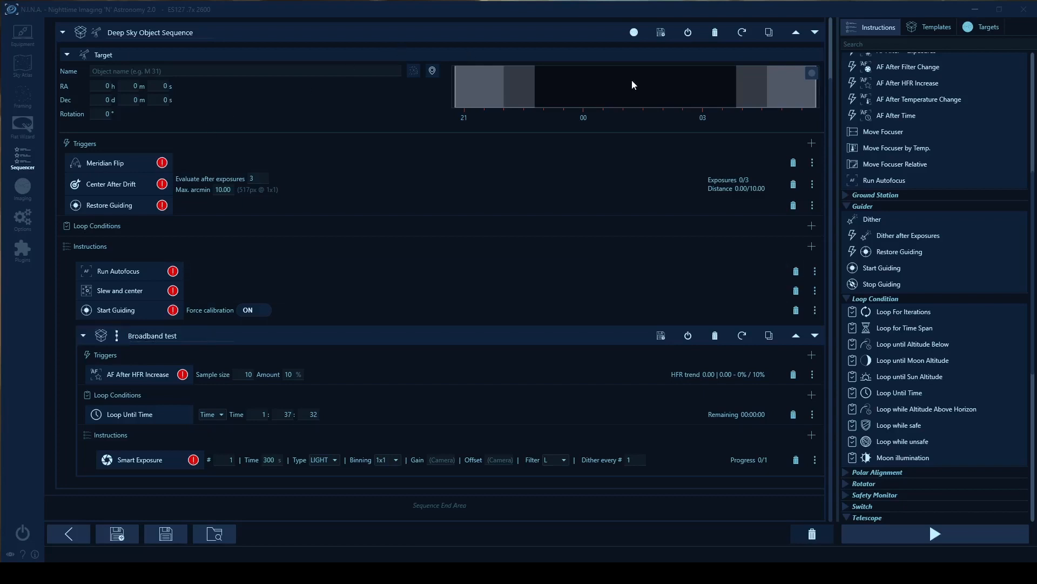
- Rename the Deep Sky Object Sequence to DSO Test and save it as a template
click(184, 32)
text(DSO Test)
click(661, 33)
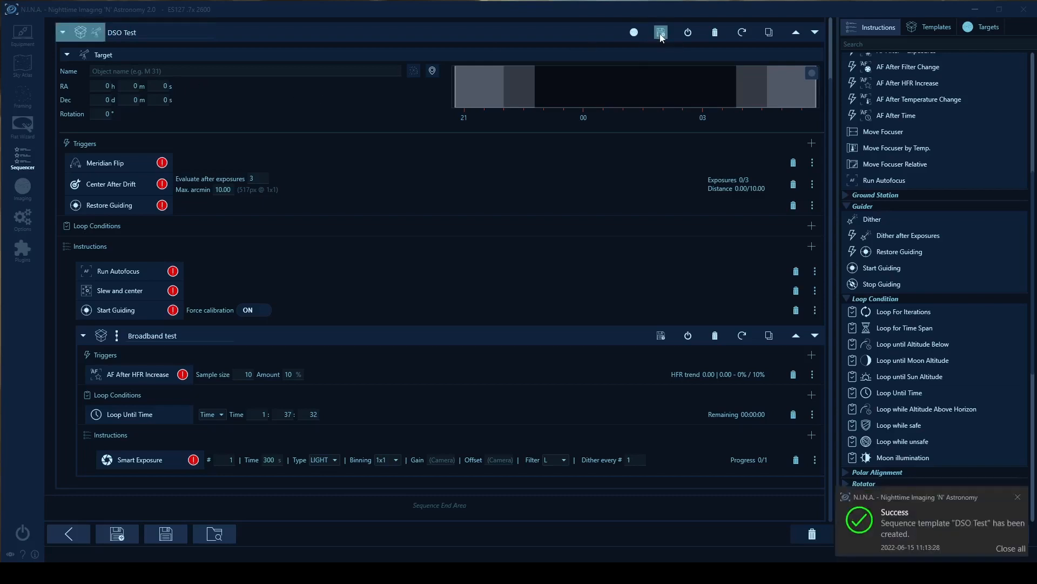
- Clear the entire sequence and confirm the removal
scroll(748, 57, up, 2)
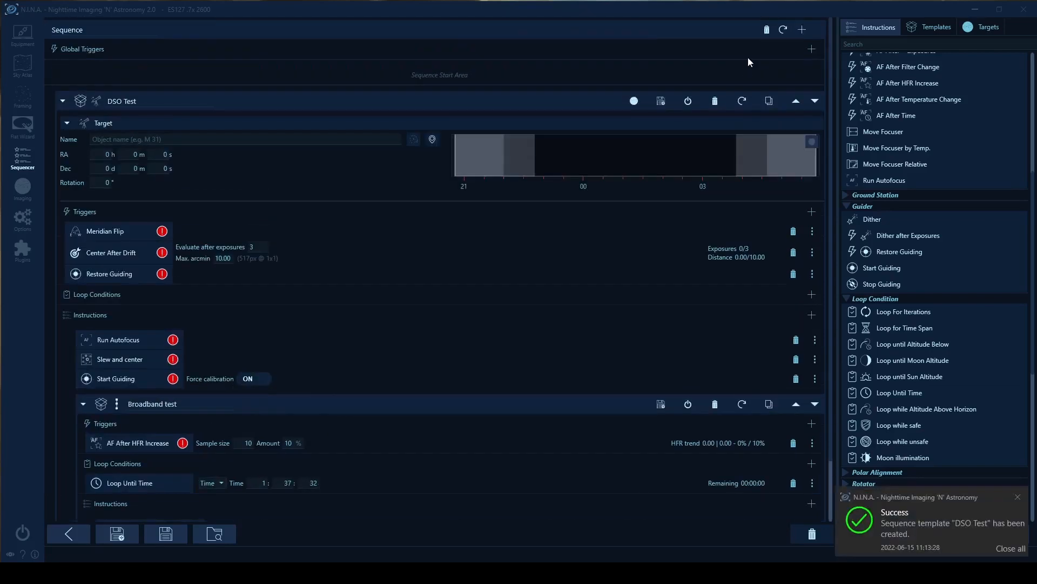
click(767, 30)
click(554, 307)
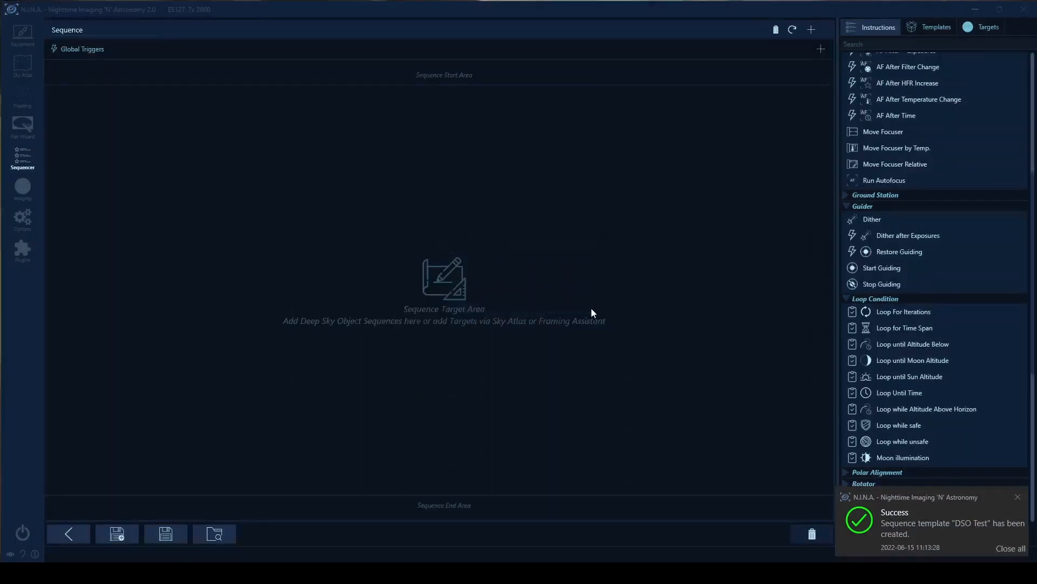
- Add the framed M 16 target to the Sequencer using the DSO Test template
click(17, 105)
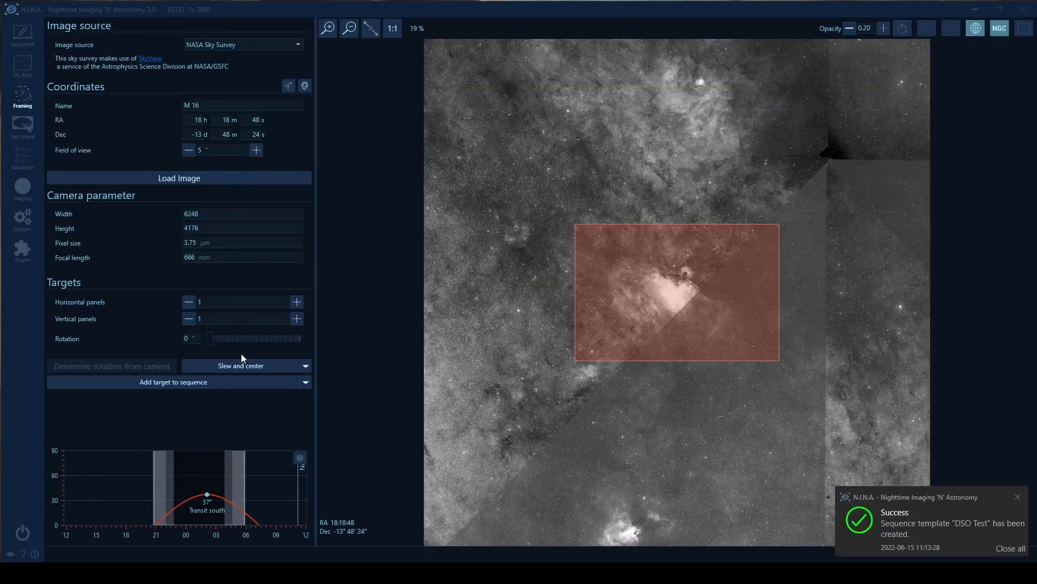
click(210, 387)
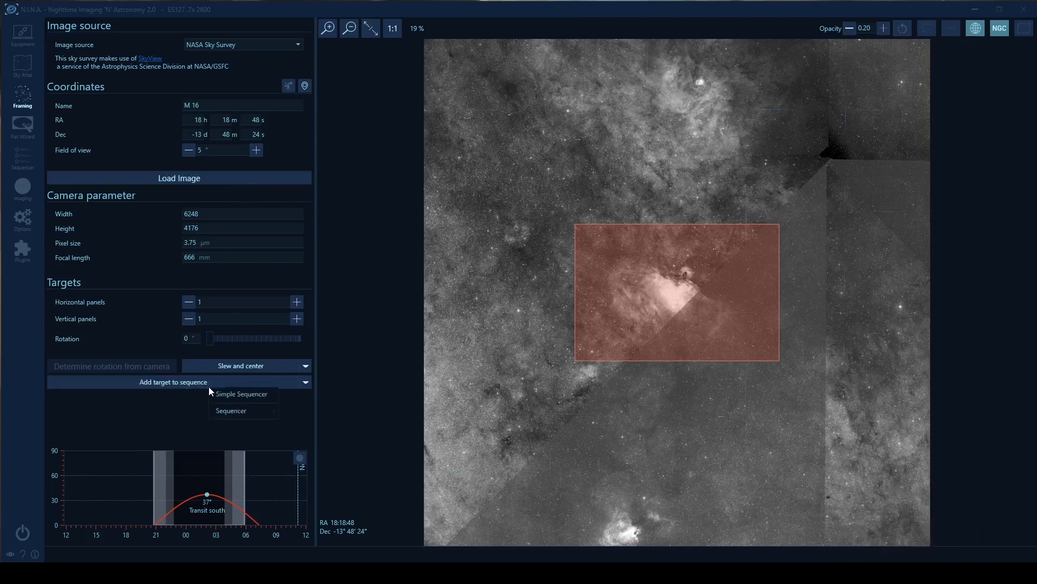
mouse_move(252, 410)
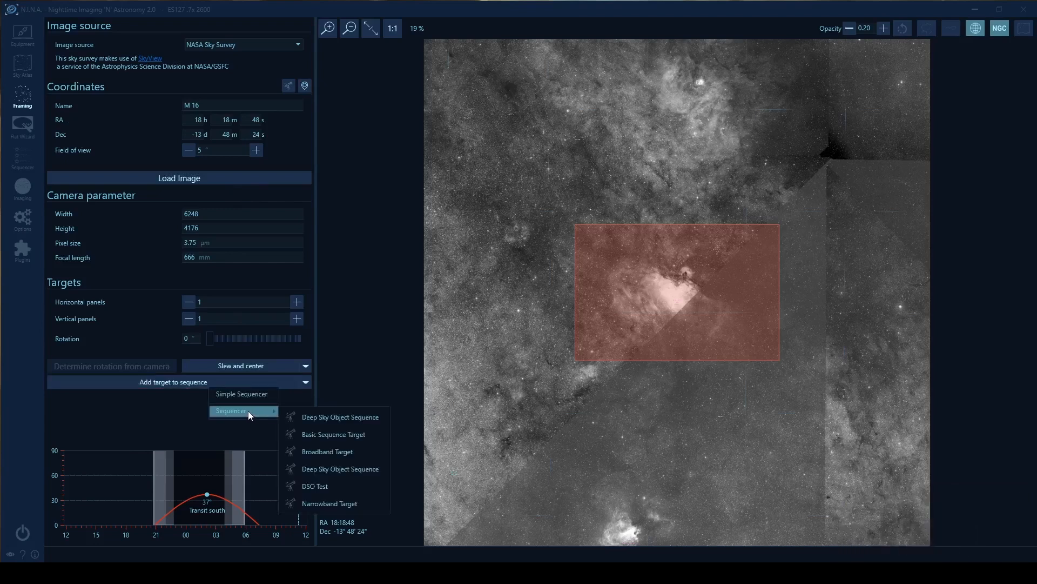
click(341, 485)
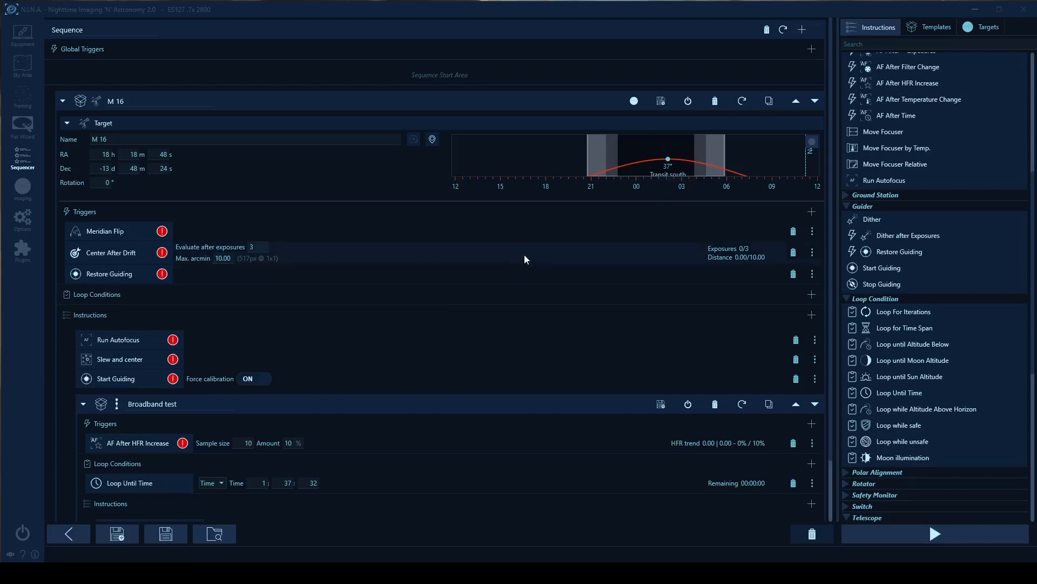
- Set the Broadband test set's Loop Until Time condition to Nautical Dawn and delete the M 16 sequence
scroll(439, 216, down, 1)
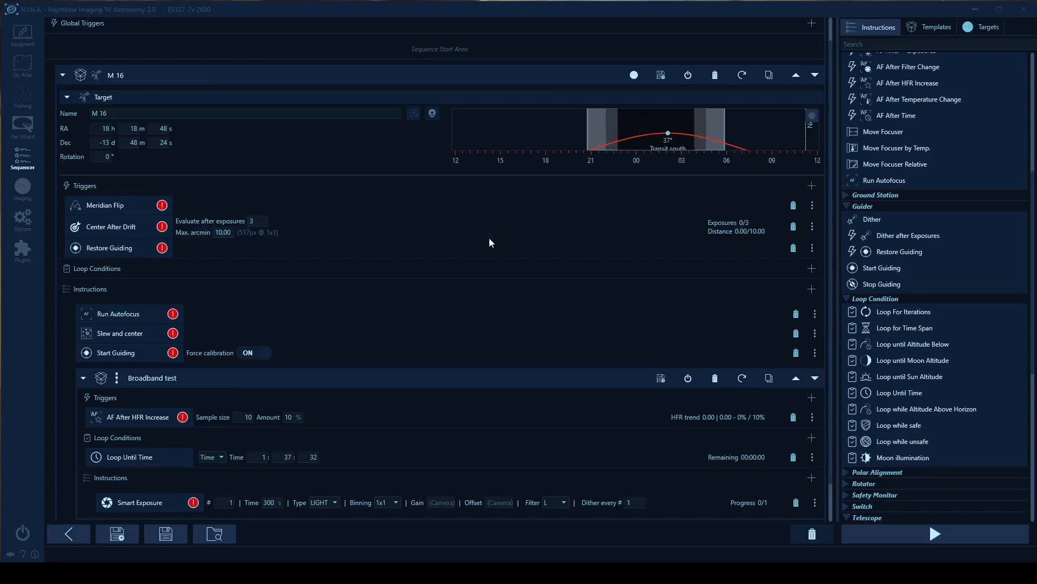
scroll(329, 245, down, 1)
scroll(95, 166, down, 1)
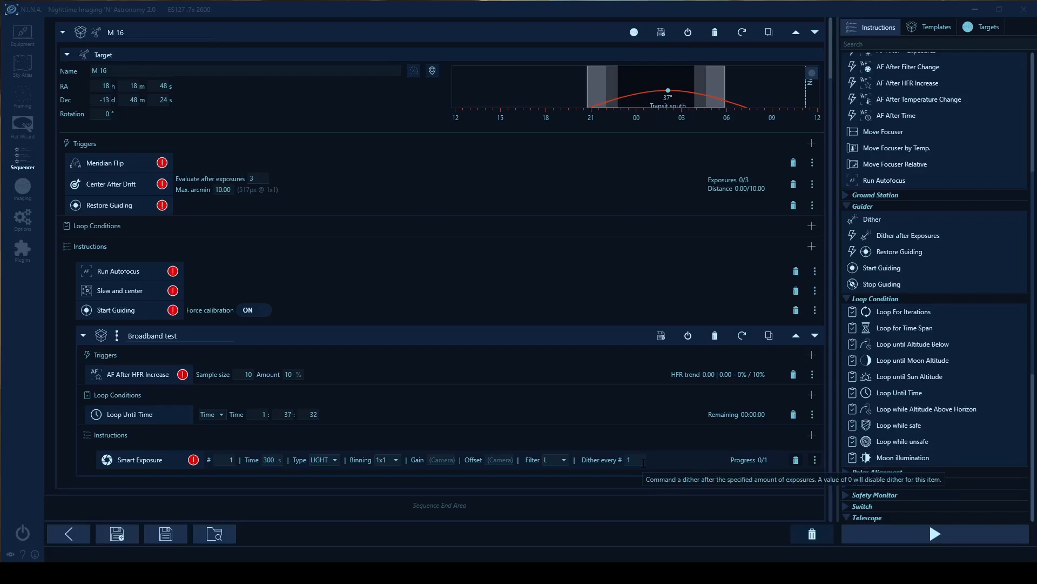
click(213, 414)
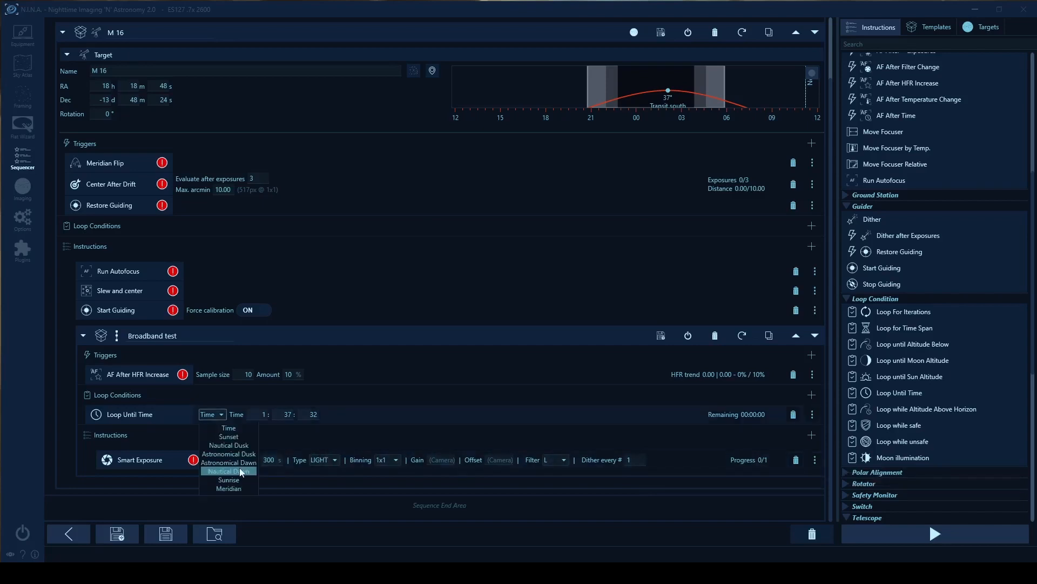
click(241, 468)
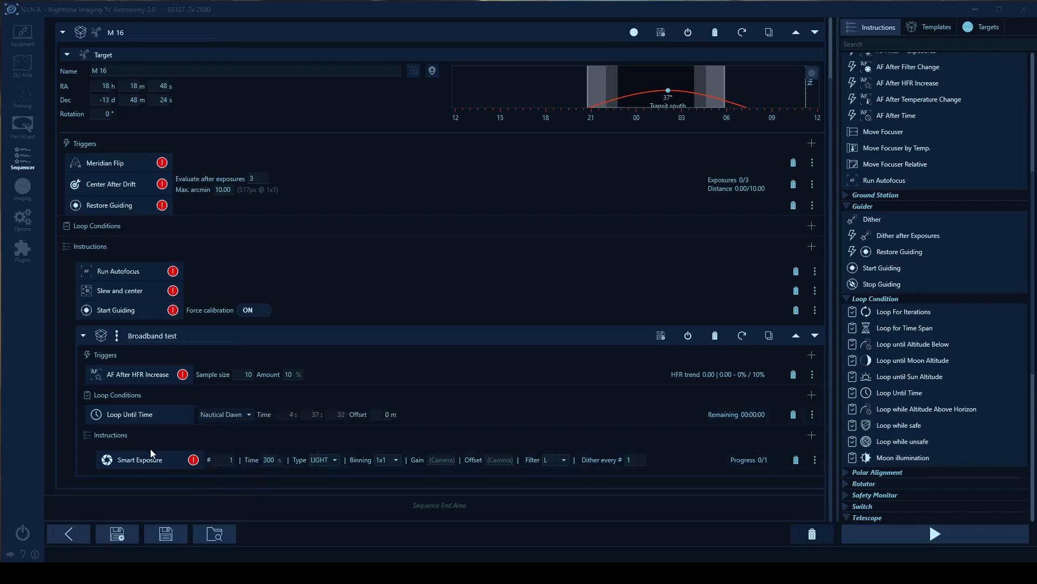
click(247, 415)
click(248, 415)
click(715, 32)
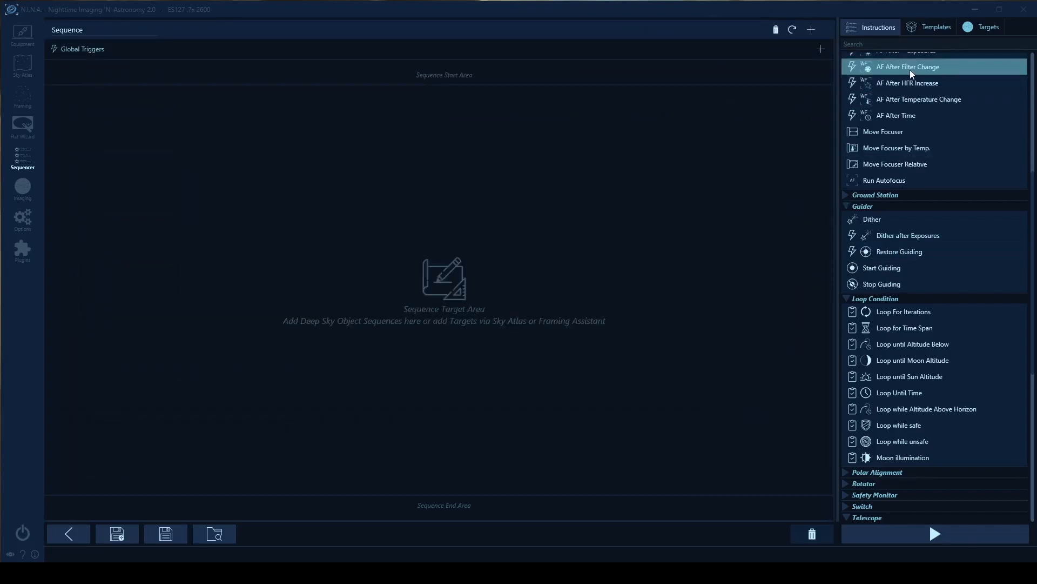
- Look over the saved templates and add an empty Sequential Instruction Set to the sequence target area
scroll(907, 216, up, 5)
scroll(906, 237, up, 3)
click(930, 26)
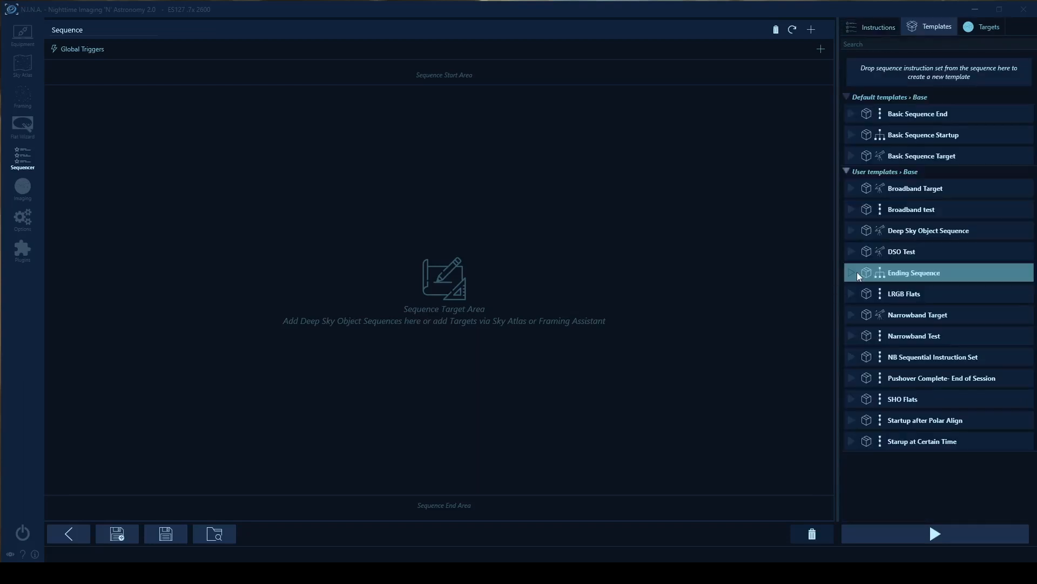
click(877, 32)
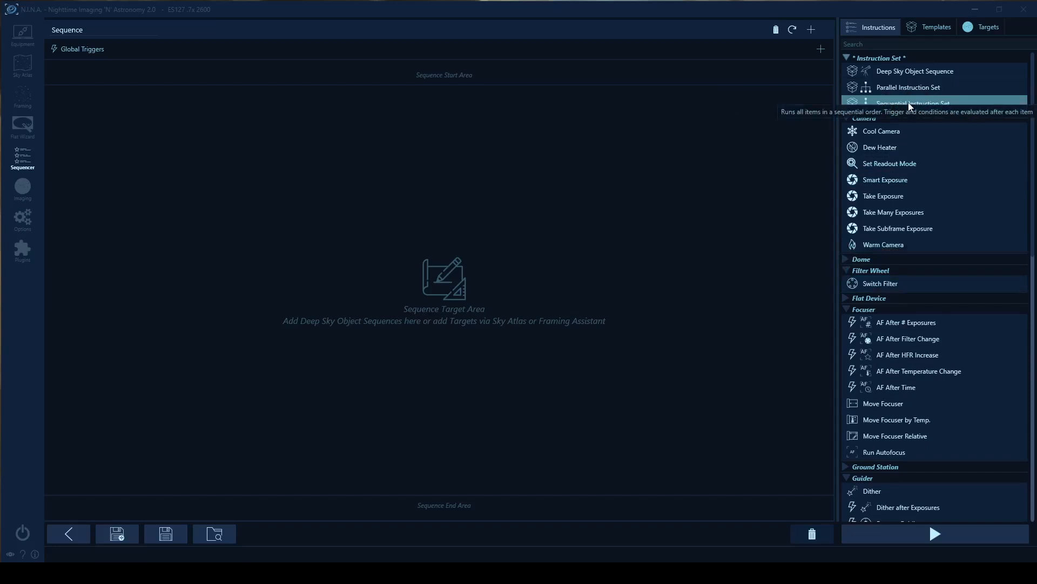
drag(889, 103, 729, 110)
drag(437, 131, 438, 132)
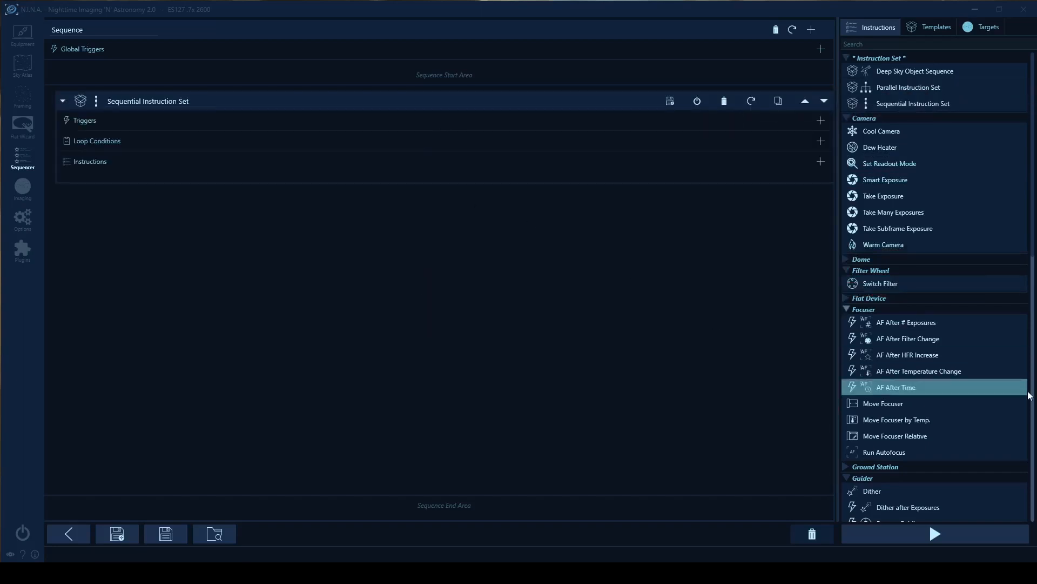
- Add a Wait for Time instruction to the Sequential Instruction Set and set its source to Nautical Dusk
scroll(938, 395, down, 5)
scroll(938, 392, down, 6)
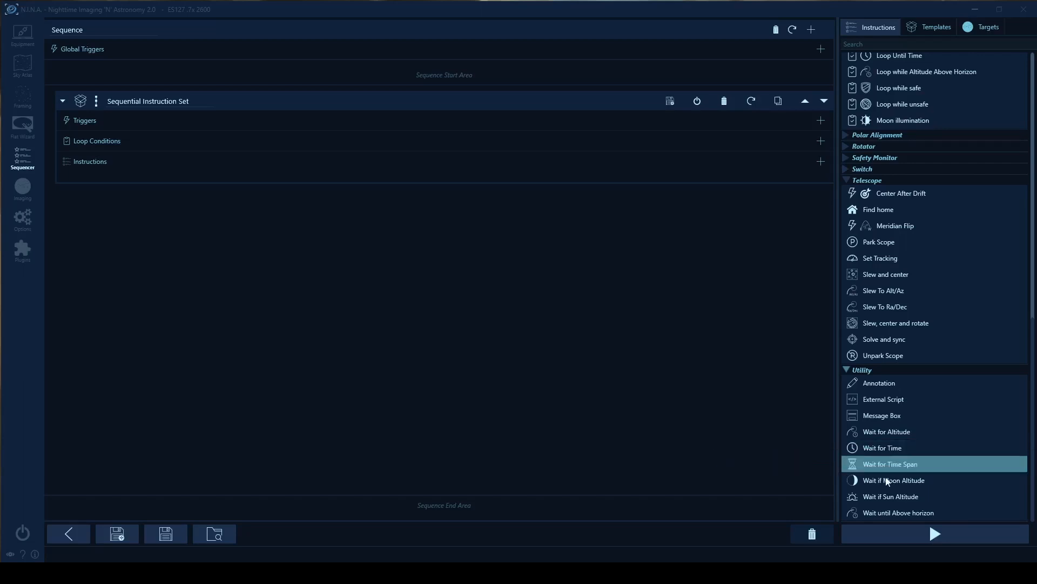
mouse_move(892, 448)
mouse_down()
mouse_move(886, 433)
mouse_move(365, 169)
mouse_move(212, 172)
mouse_up()
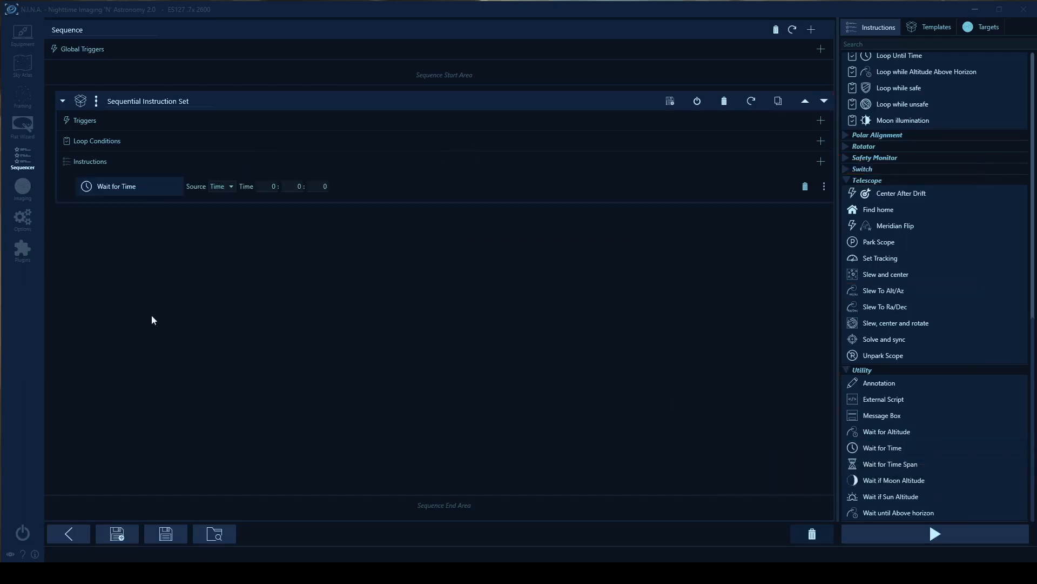
click(229, 187)
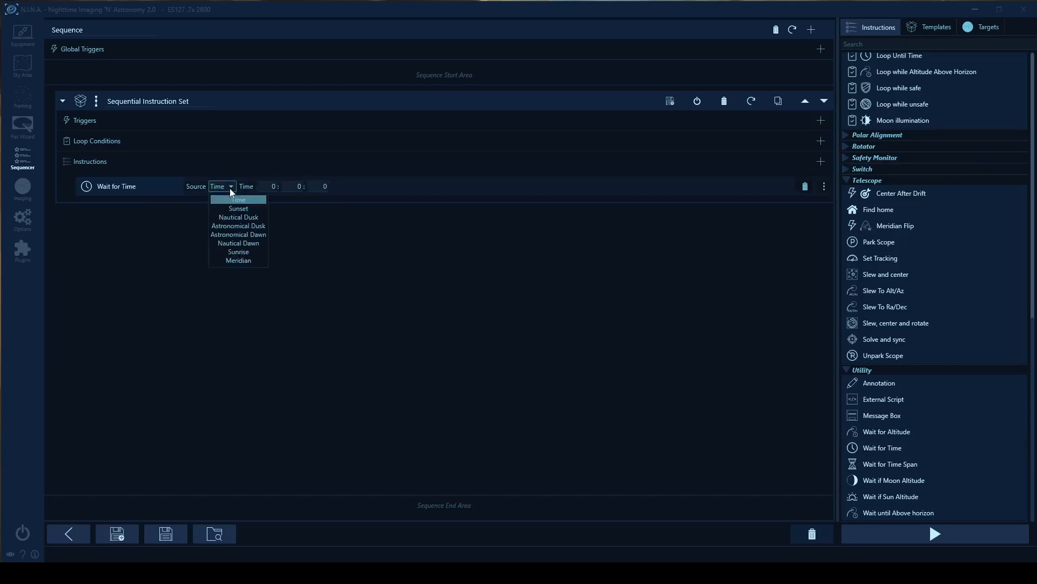
click(238, 216)
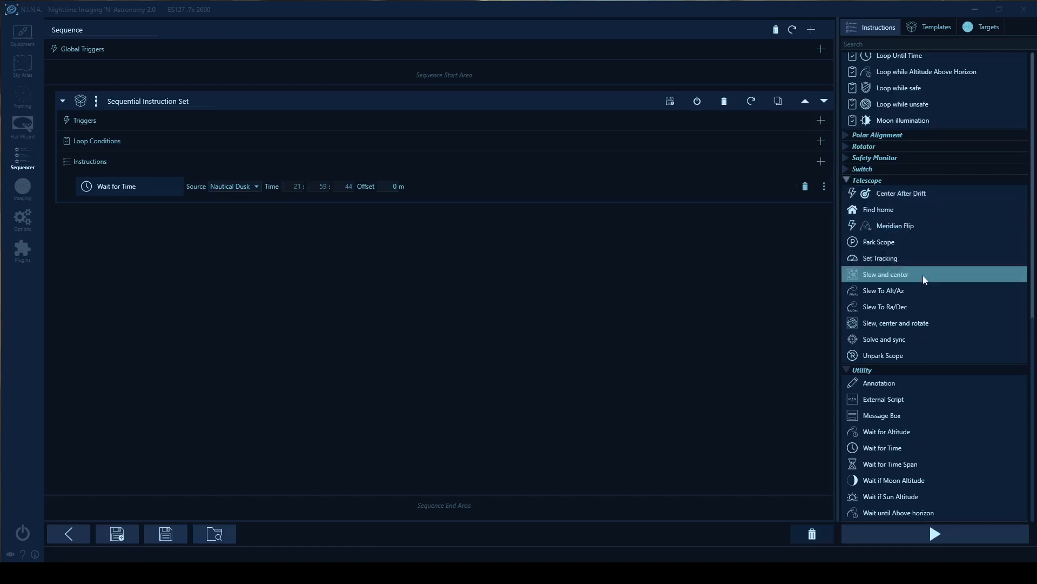
- Nest a Parallel Instruction Set below the wait, containing Cool Camera at -5 °C, Dew Heater switched on and Unpark Scope
scroll(967, 299, up, 7)
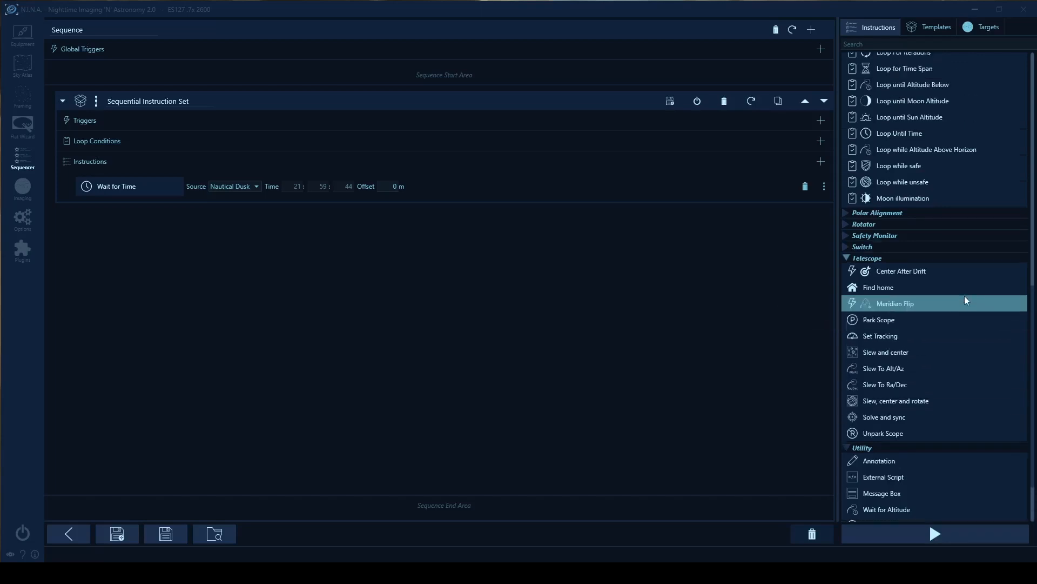
scroll(961, 292, up, 6)
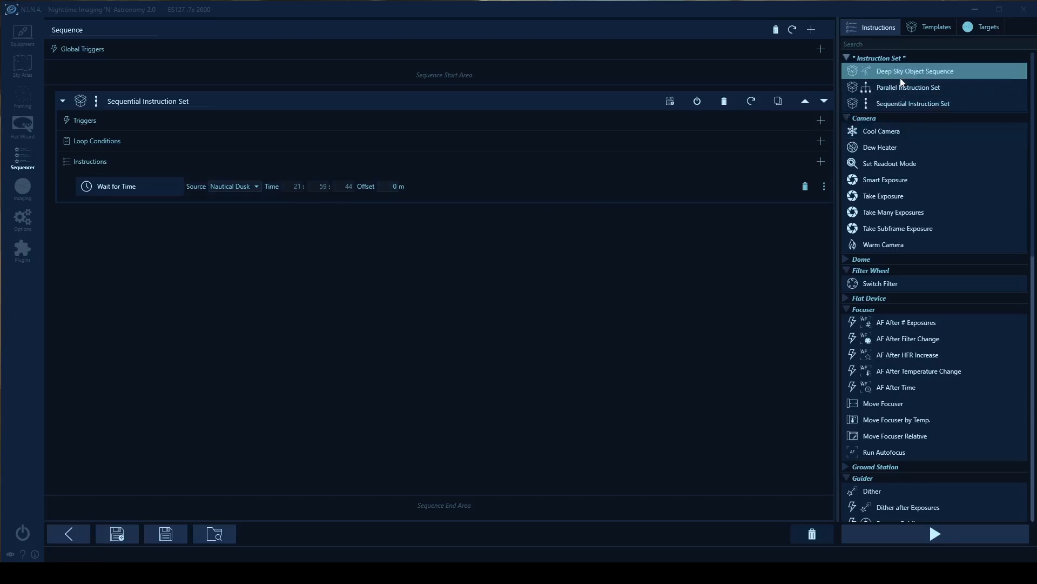
drag(899, 87, 165, 199)
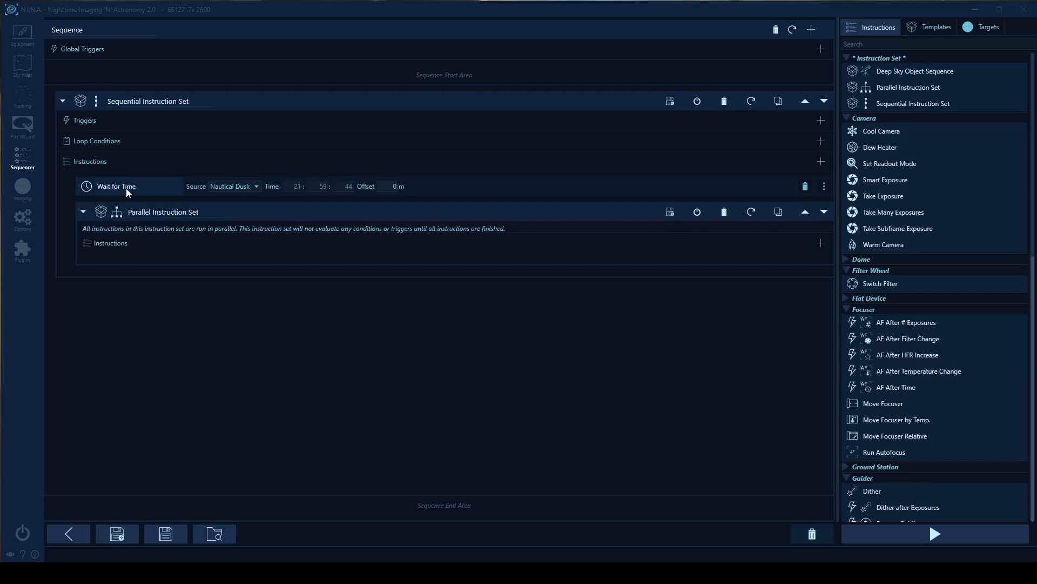
drag(884, 134, 200, 252)
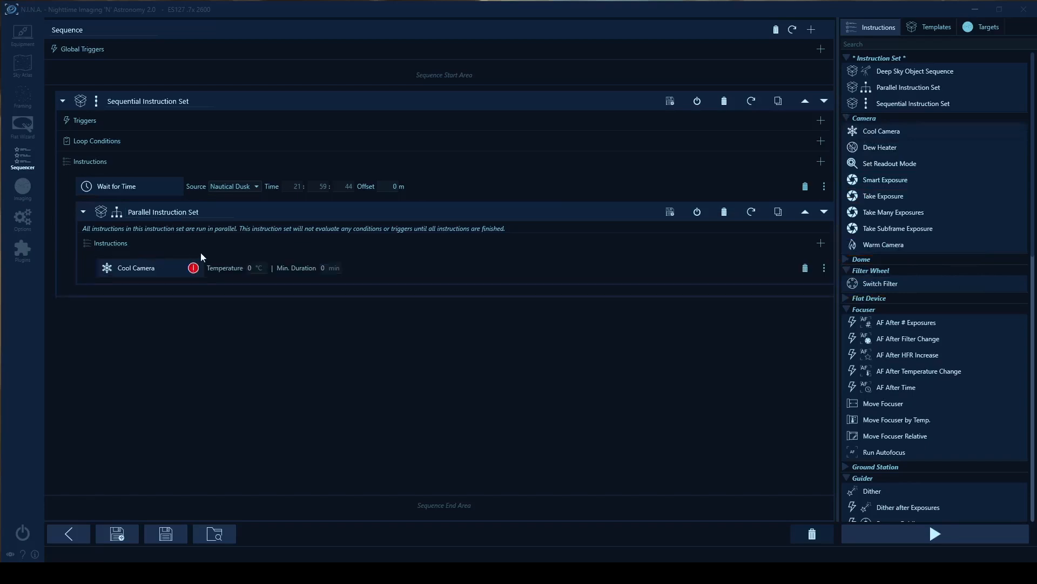
drag(894, 145, 267, 277)
scroll(955, 326, down, 10)
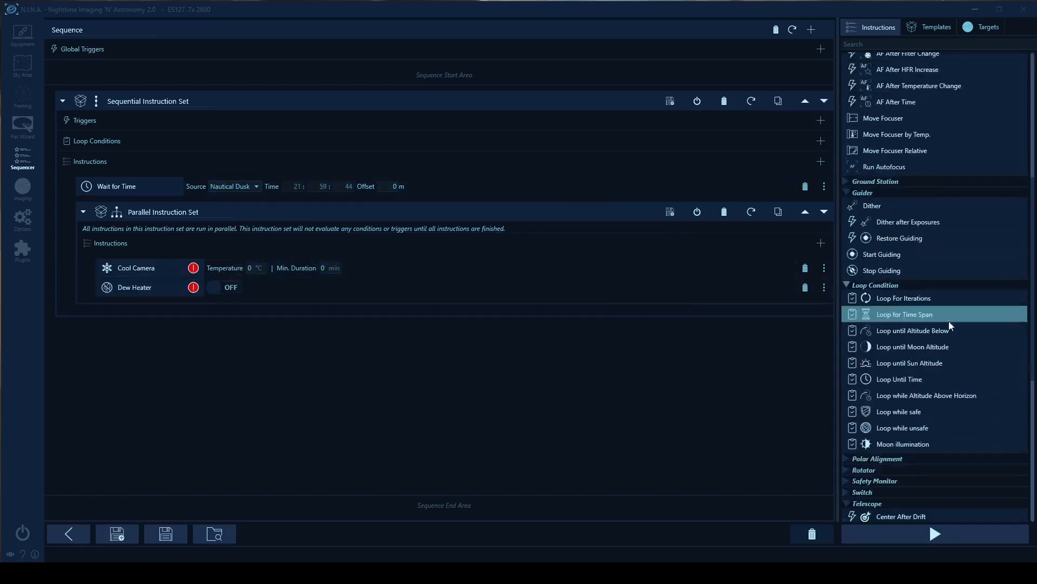
scroll(949, 321, down, 8)
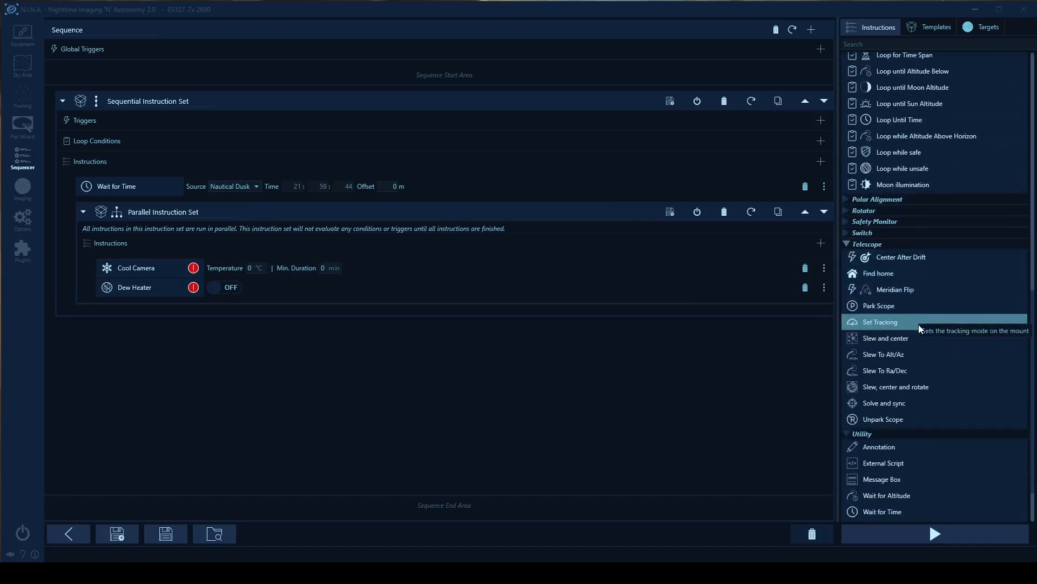
drag(909, 421, 238, 295)
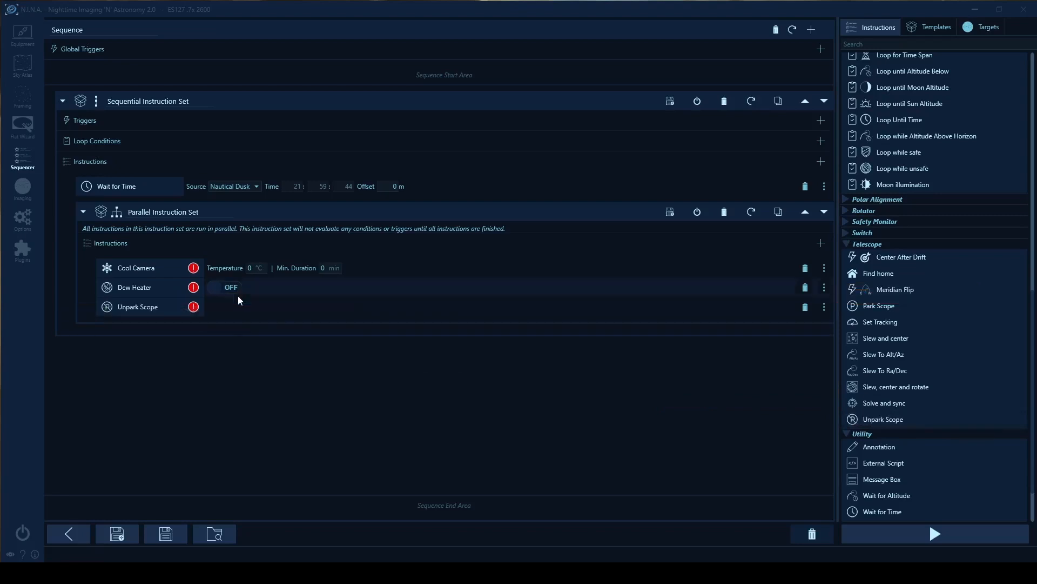
click(217, 287)
- Rename the Sequential Instruction Set to "Beginning Seq test" and save it as a template
drag(192, 102, 101, 101)
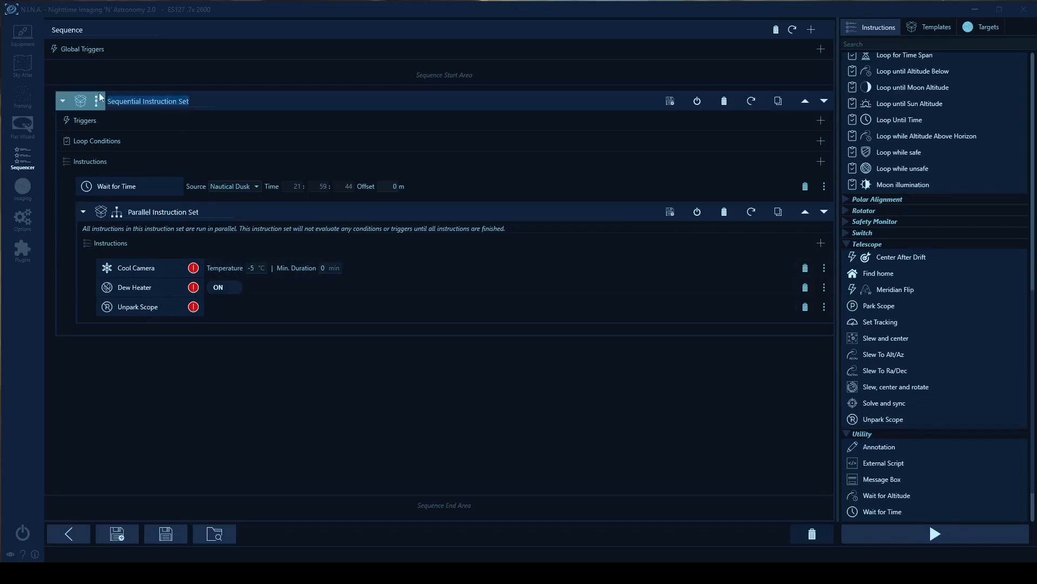
text(B)
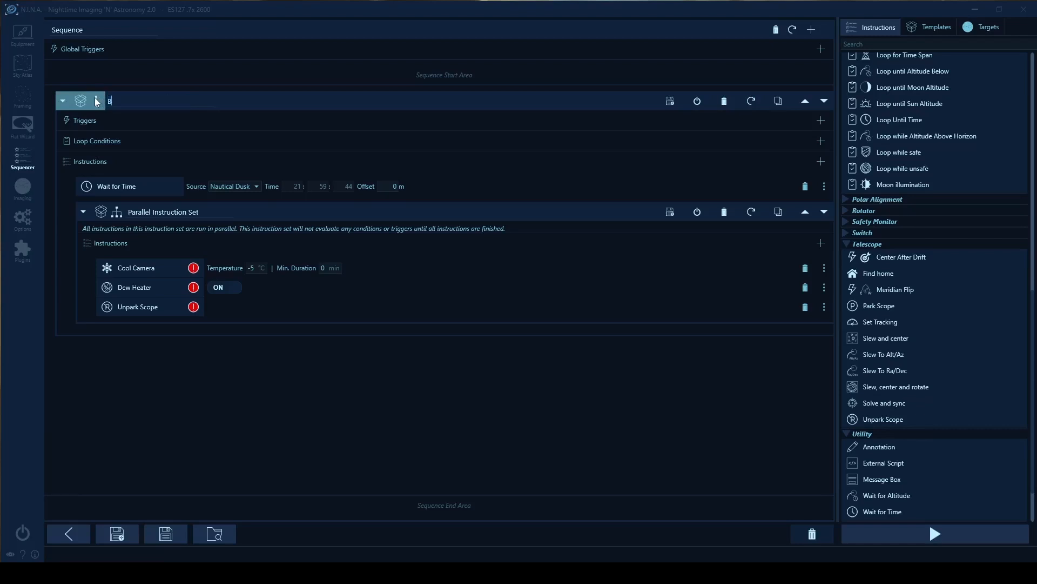
text(eginning Seq test)
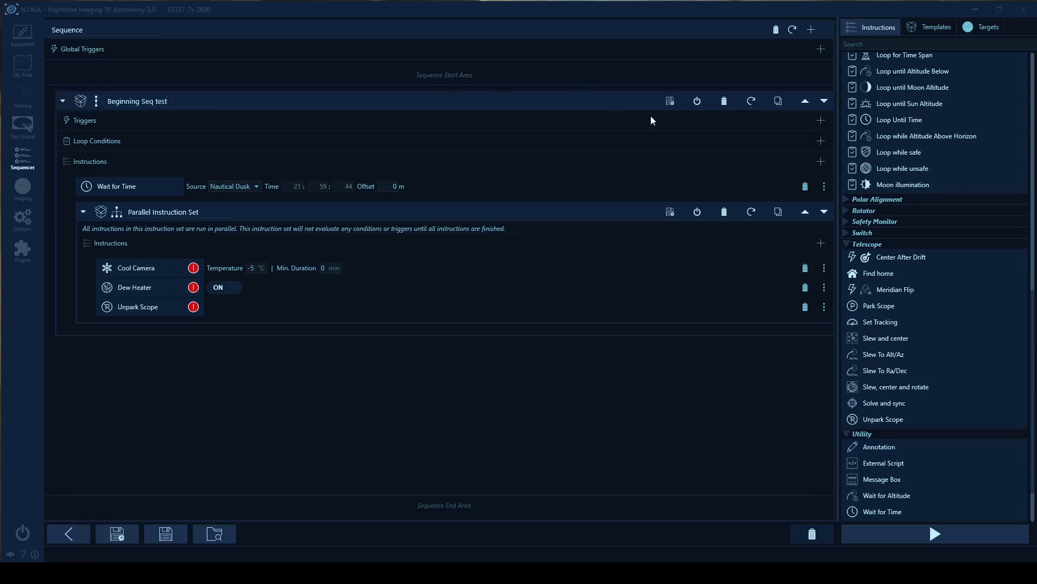
click(670, 101)
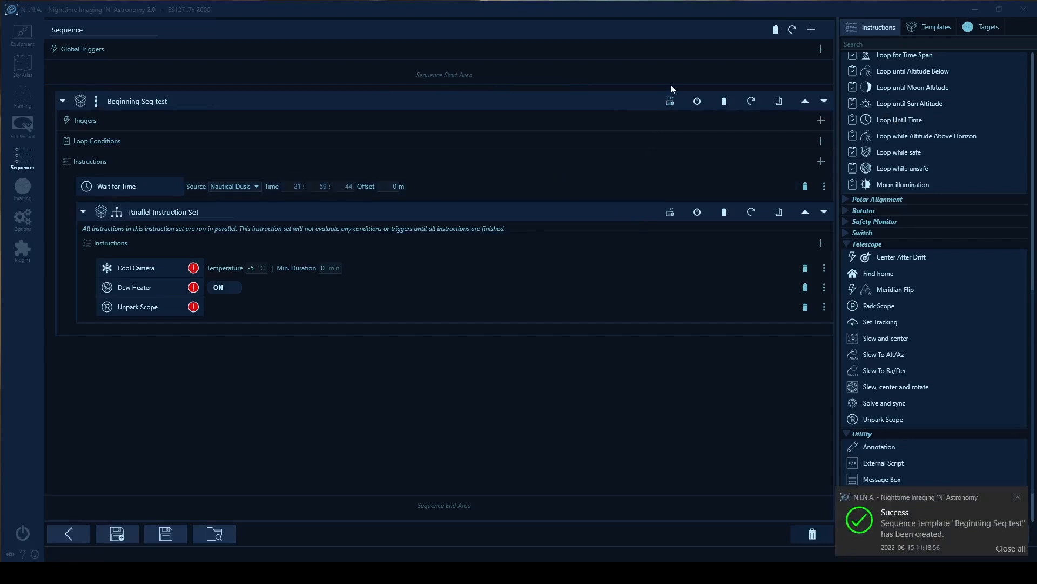
- Clear the complete sequence and add an empty Parallel Instruction Set to the sequence target area
click(776, 29)
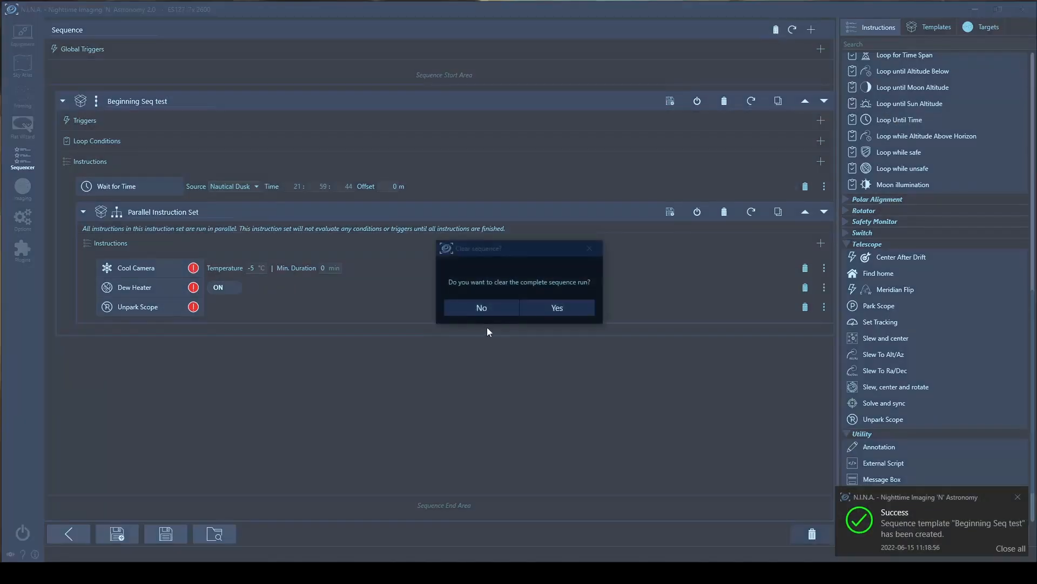
click(563, 311)
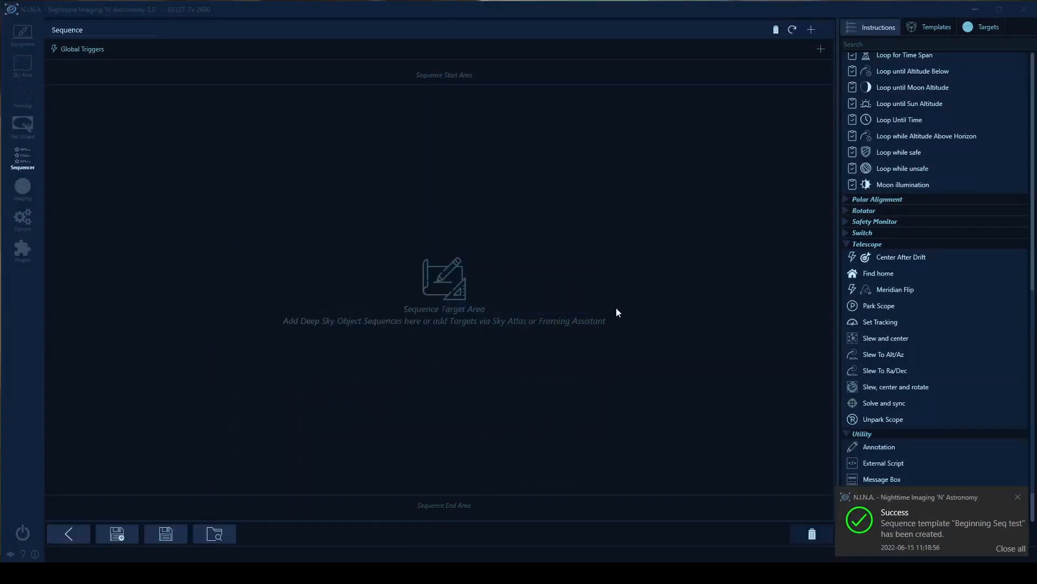
scroll(913, 193, up, 15)
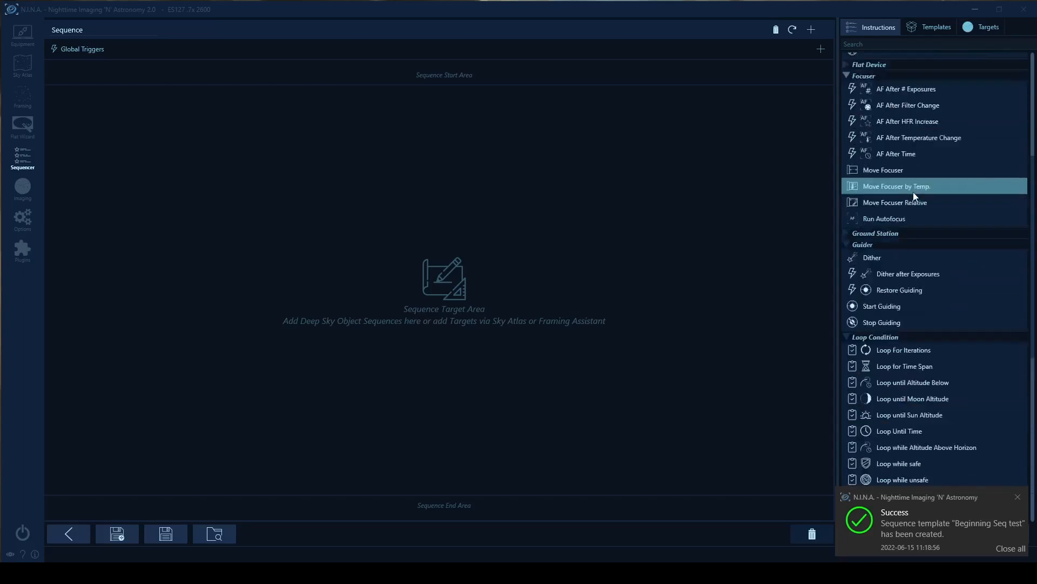
scroll(913, 193, up, 1)
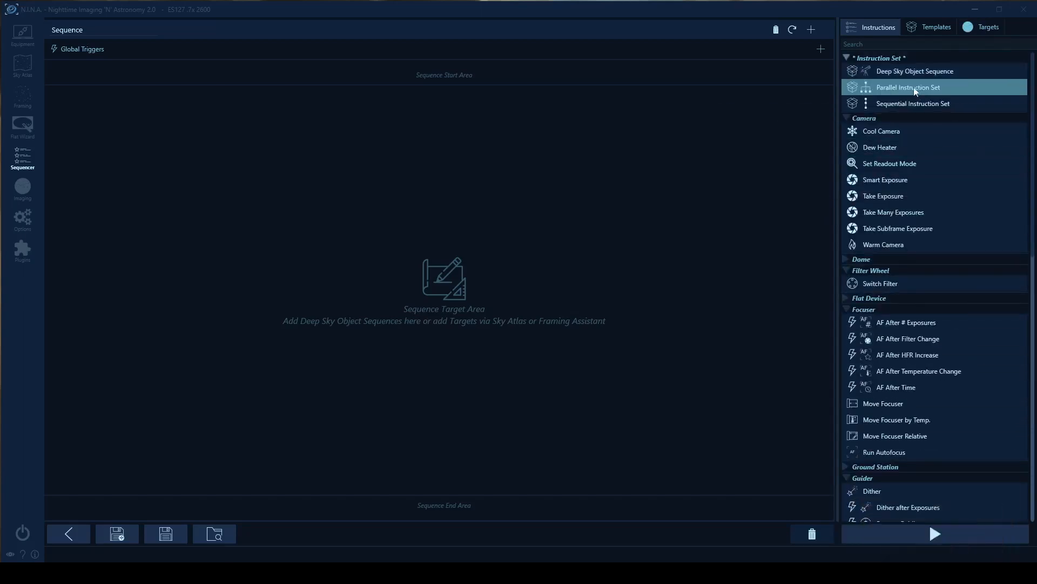
drag(912, 86, 248, 178)
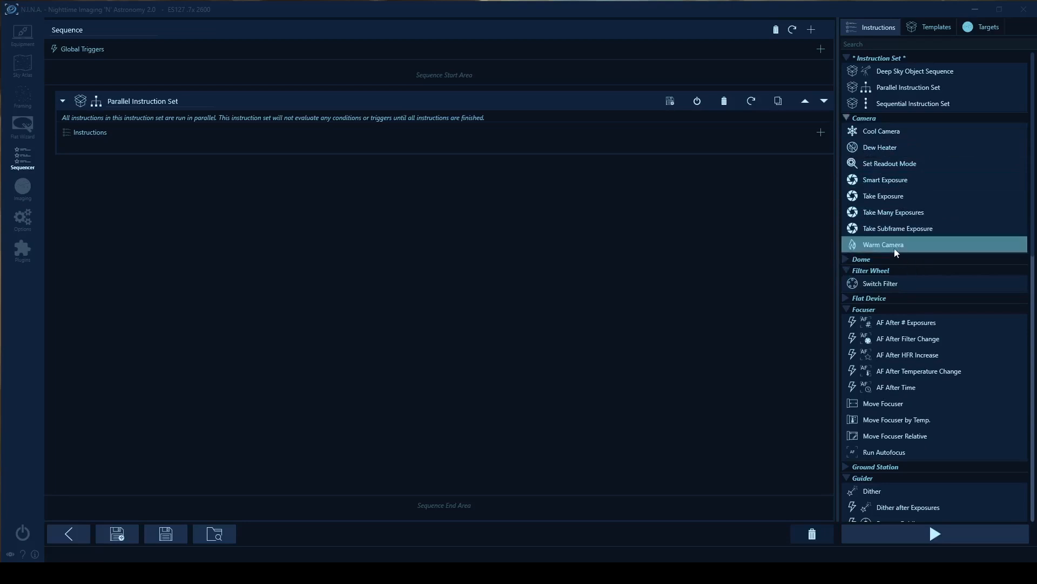
- Fill the Parallel Instruction Set with Warm Camera, Dew Heater left off and Park Scope instructions
mouse_move(918, 244)
mouse_down()
mouse_move(301, 187)
mouse_move(134, 136)
mouse_move(142, 153)
mouse_up()
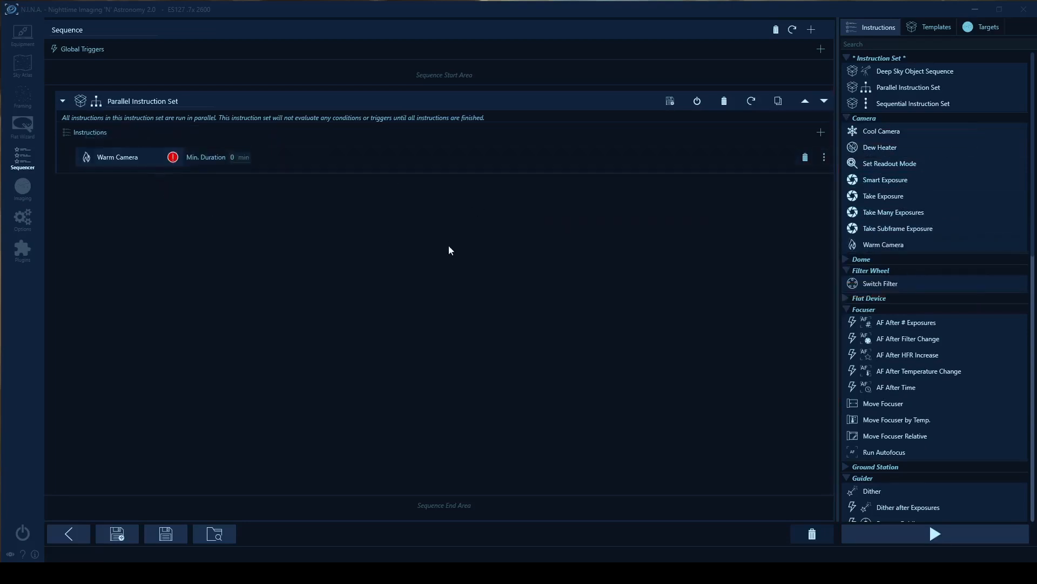
drag(889, 155, 263, 173)
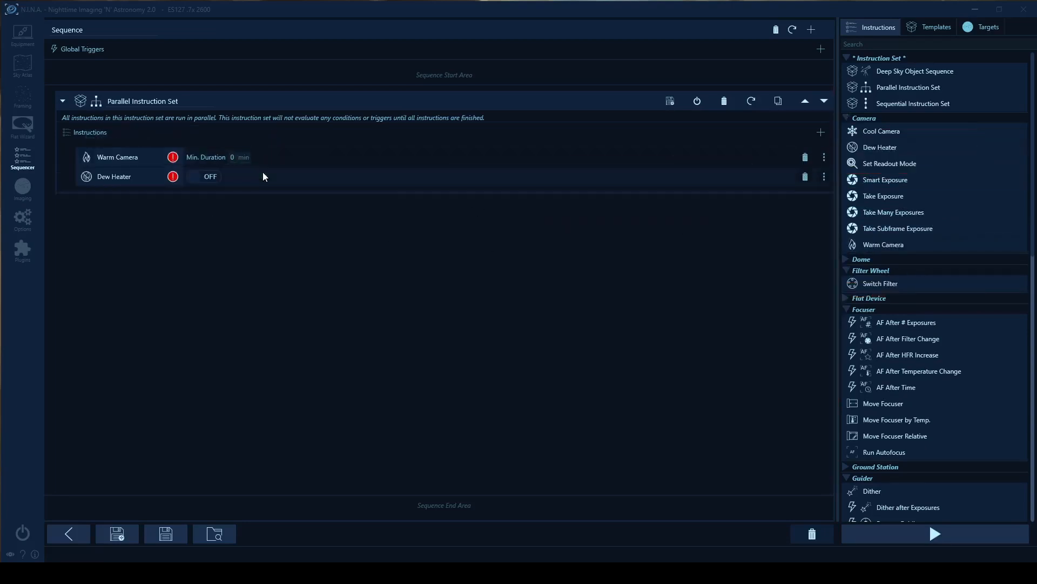
scroll(944, 306, down, 10)
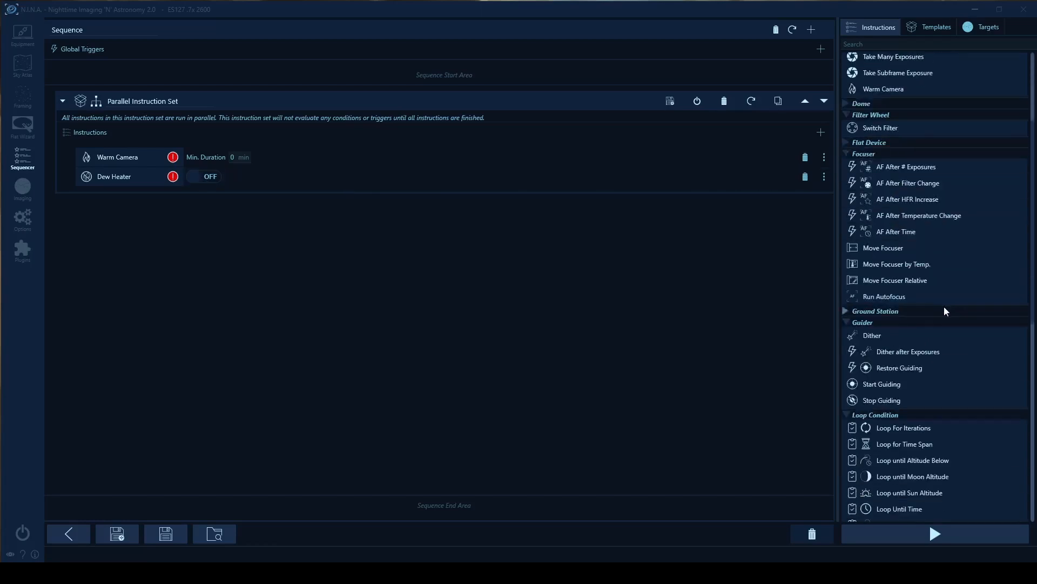
scroll(944, 309, down, 4)
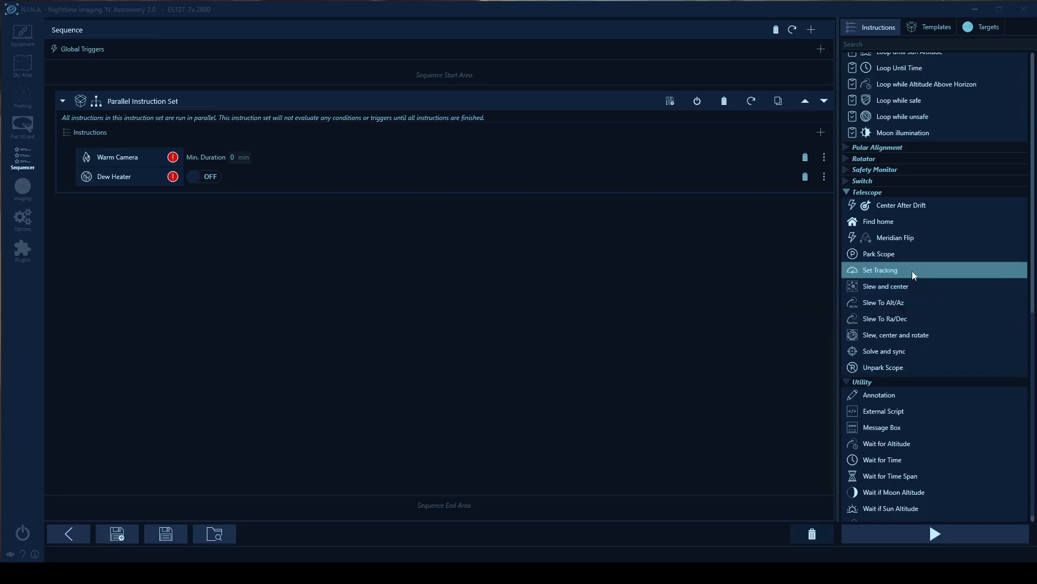
drag(919, 254, 194, 193)
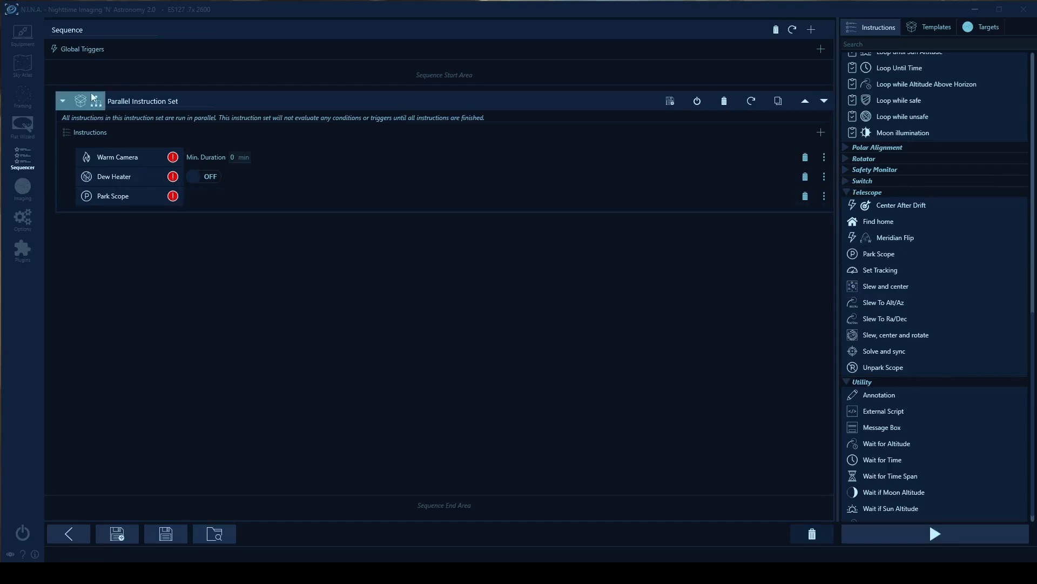
- Rename the Parallel Instruction Set to "end seq test" and save it as a template
triple_click(162, 102)
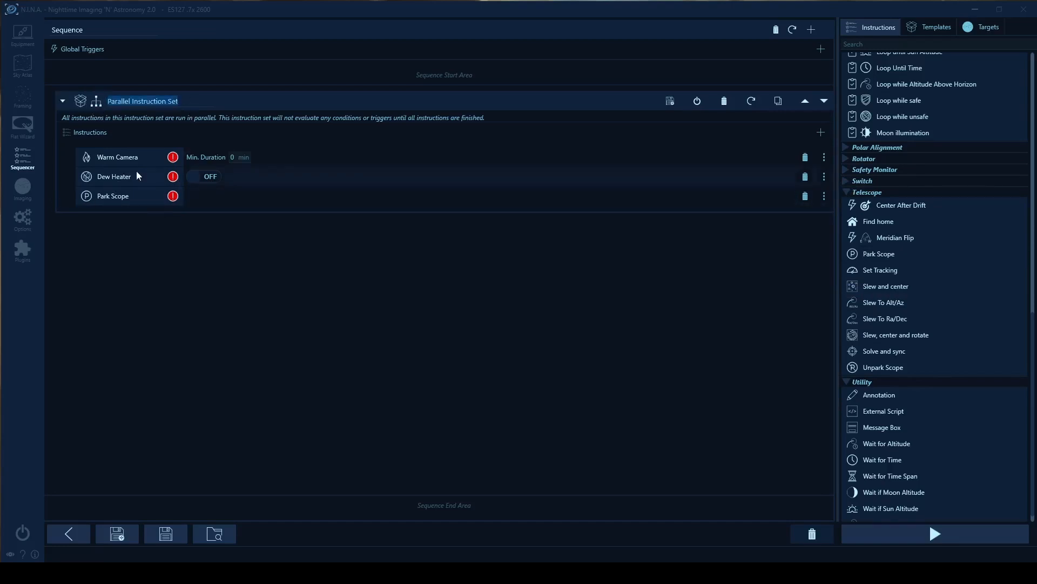
text(end )
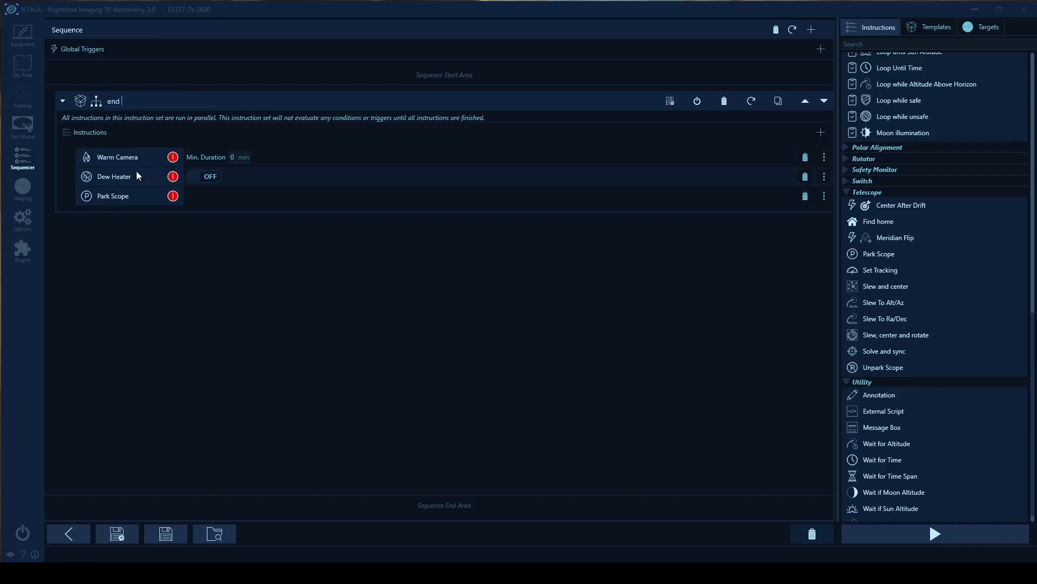
text(seq test)
click(668, 100)
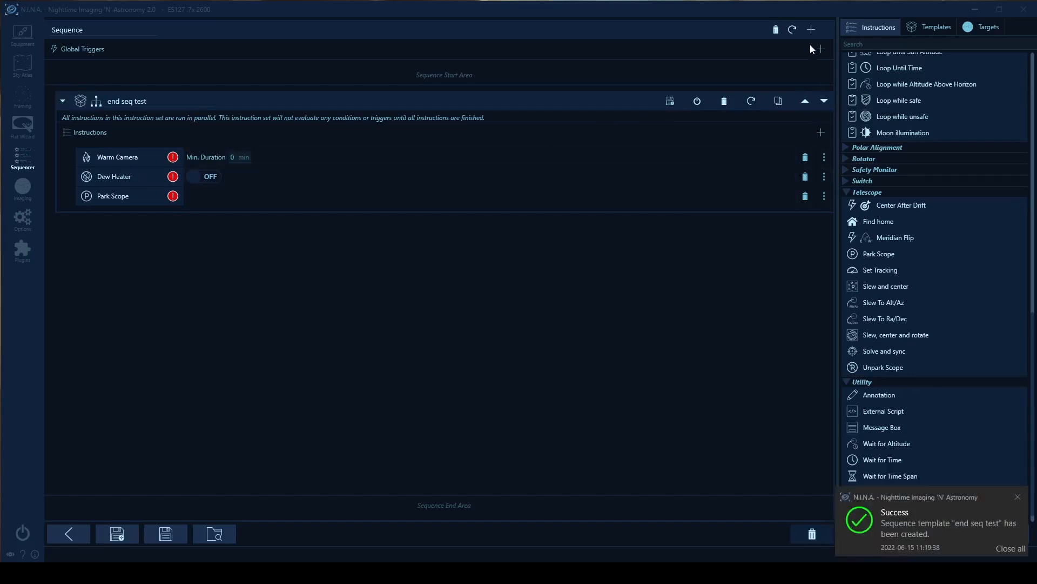
- Clear the complete sequence and add the framed M 16 target to the Sequencer with the DSO Test template
click(776, 30)
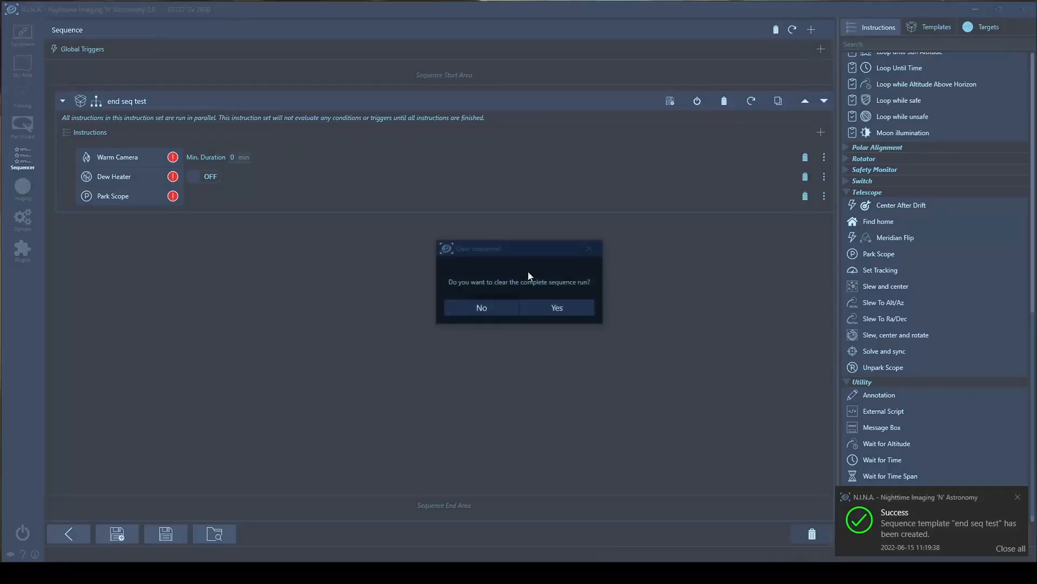
click(546, 309)
click(63, 535)
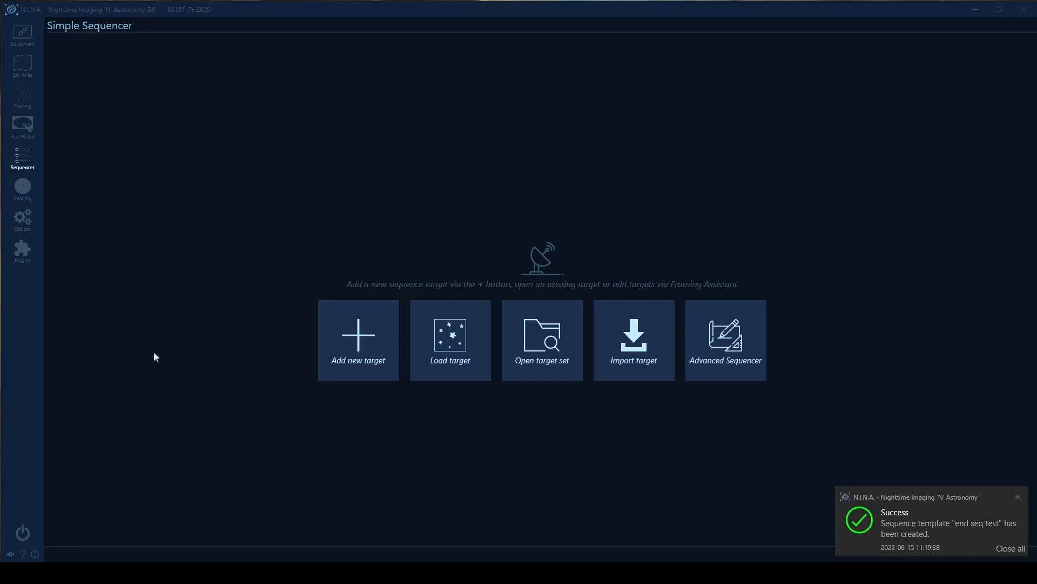
click(23, 97)
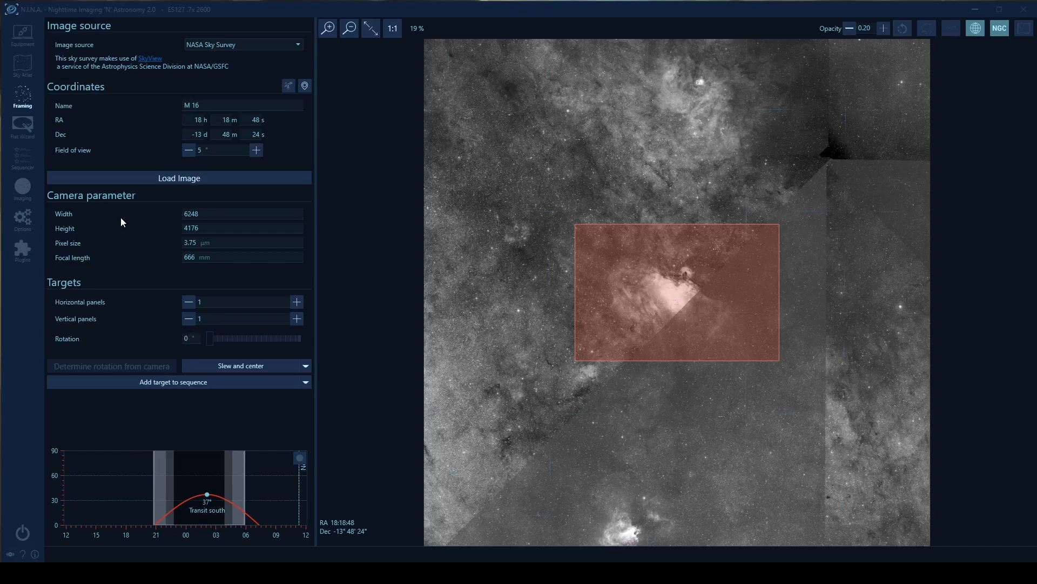
click(251, 385)
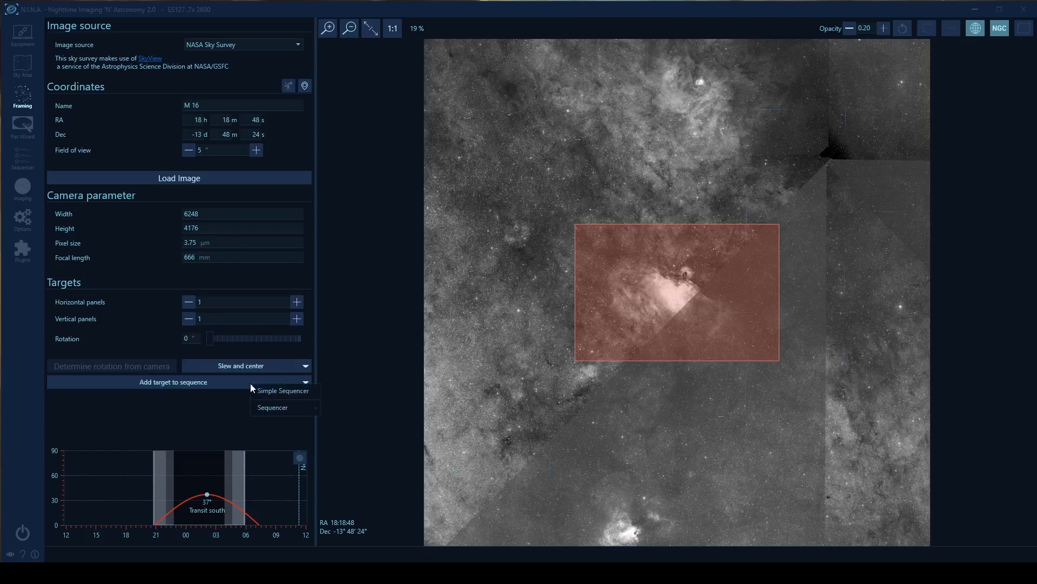
mouse_move(277, 409)
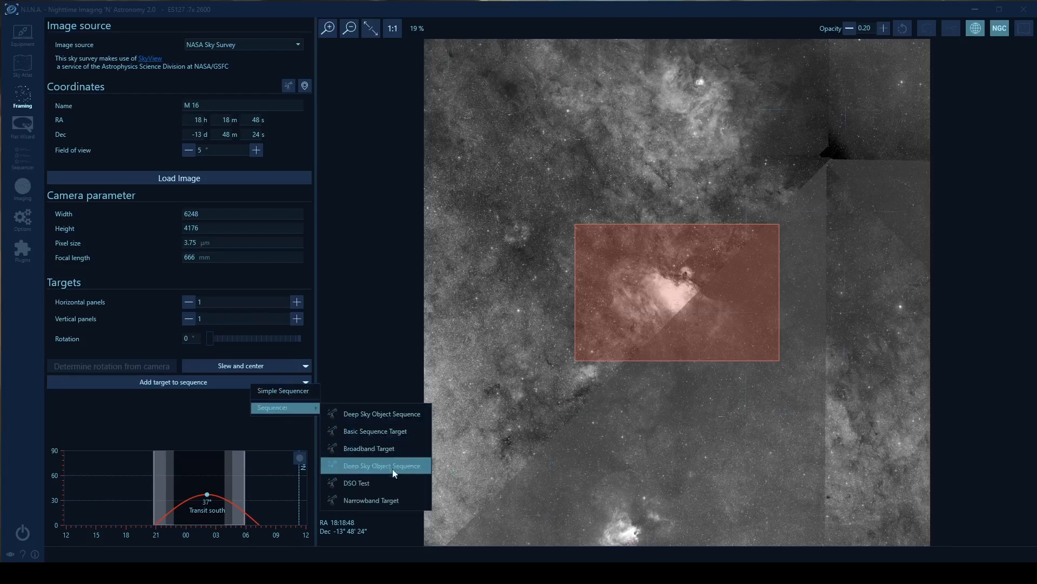
click(359, 482)
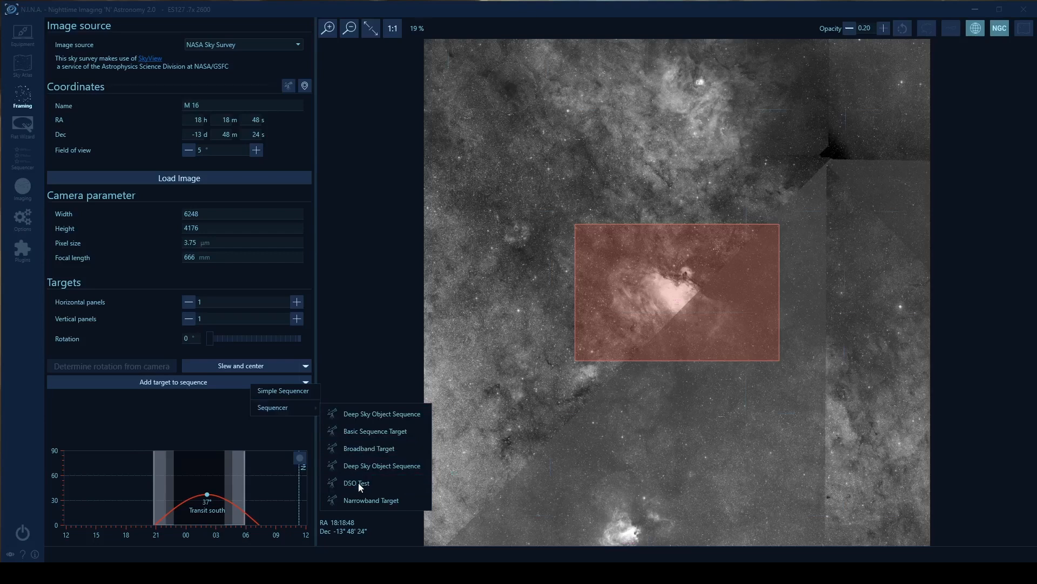
scroll(339, 339, down, 1)
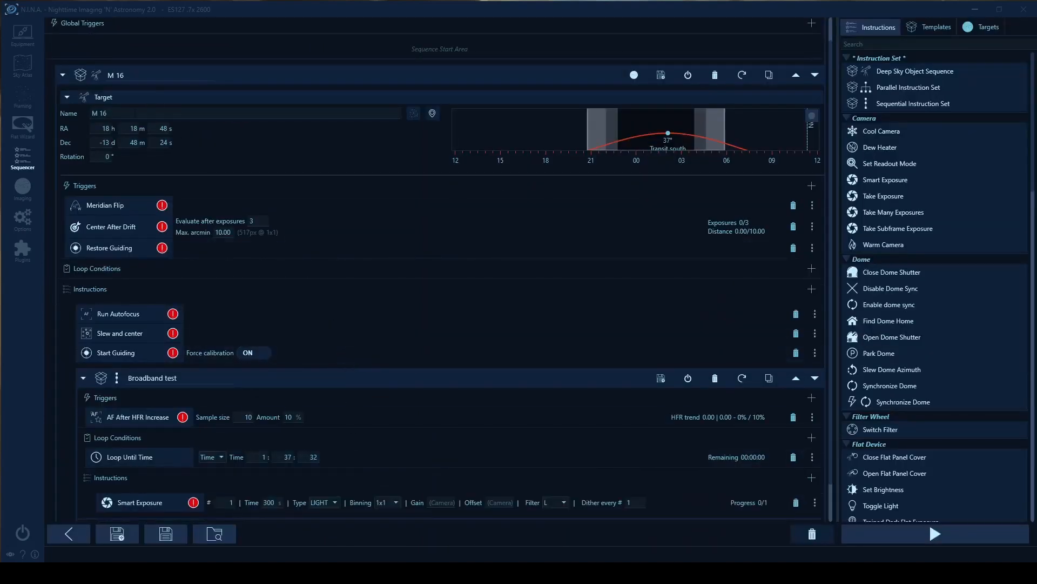
- Collapse the M 16 target and place the end seq test template in the Sequence End Area
scroll(152, 125, down, 2)
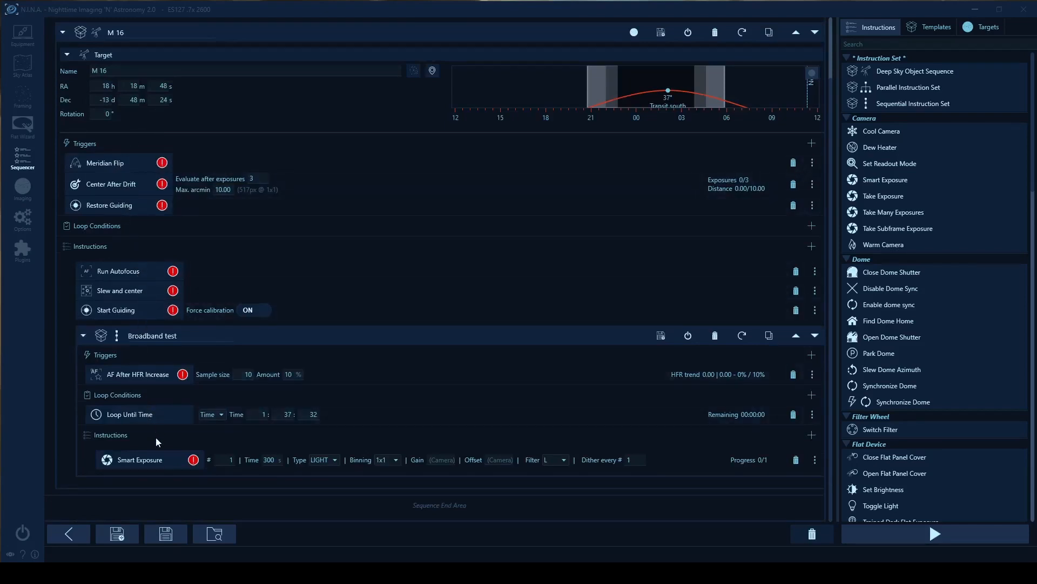
scroll(151, 463, up, 3)
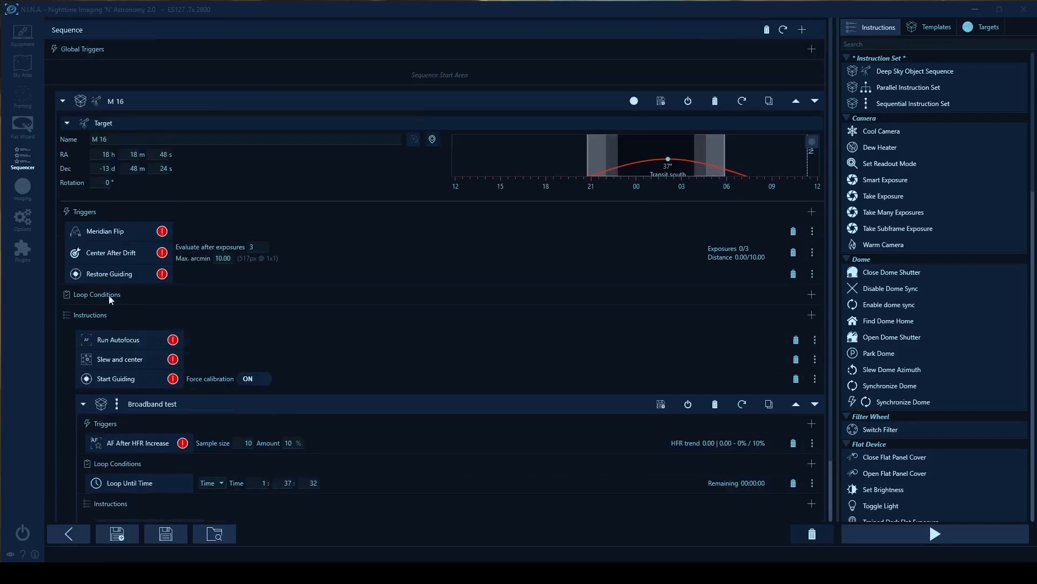
click(82, 102)
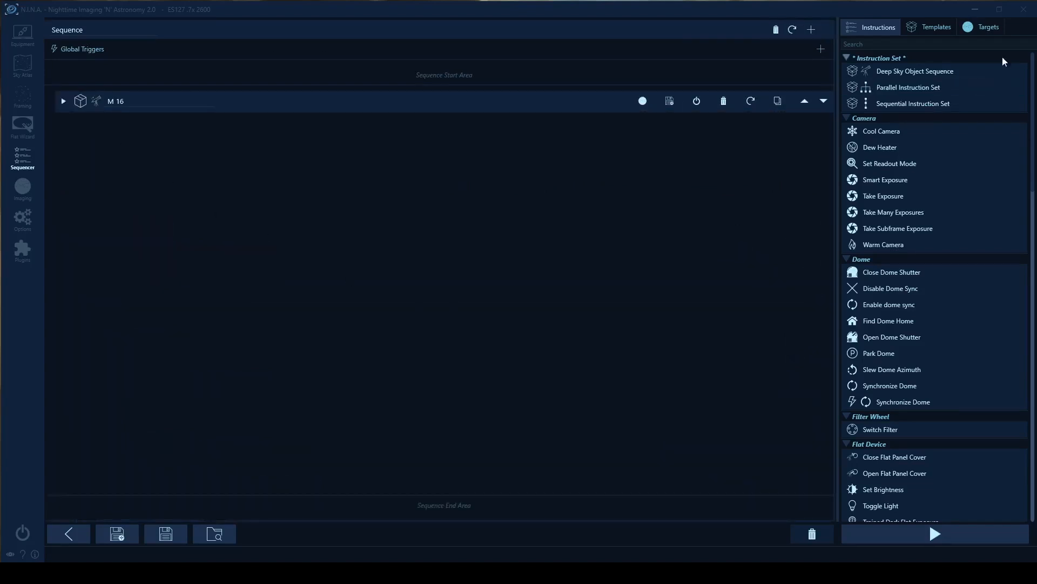
click(936, 28)
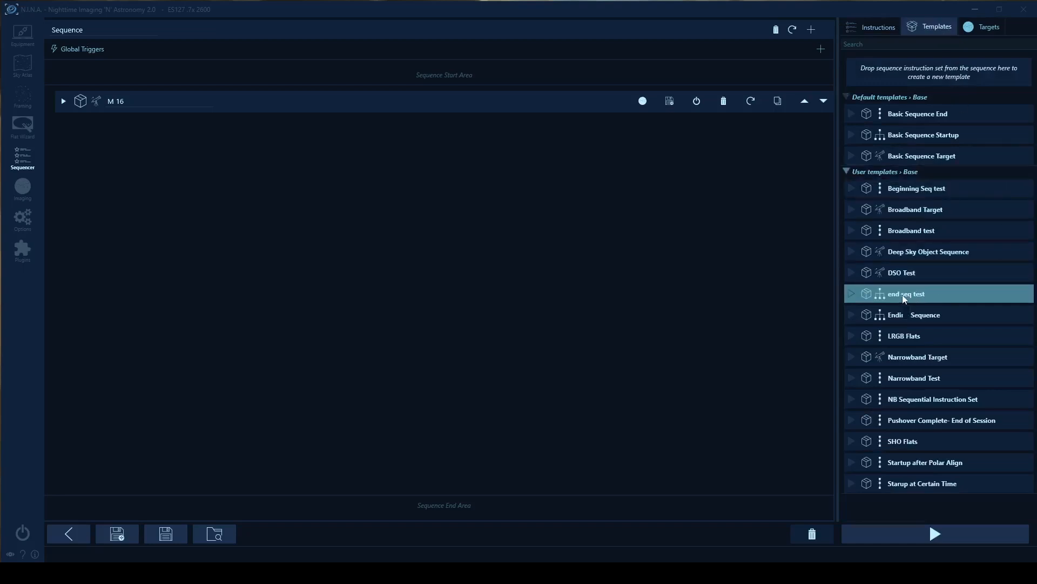
drag(914, 296, 216, 116)
click(78, 135)
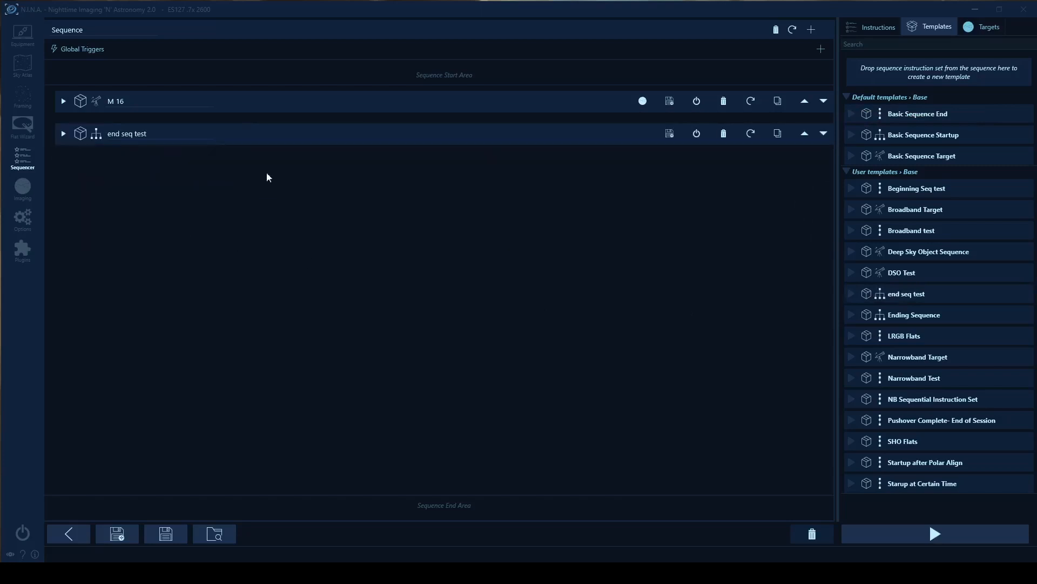
drag(249, 128, 455, 506)
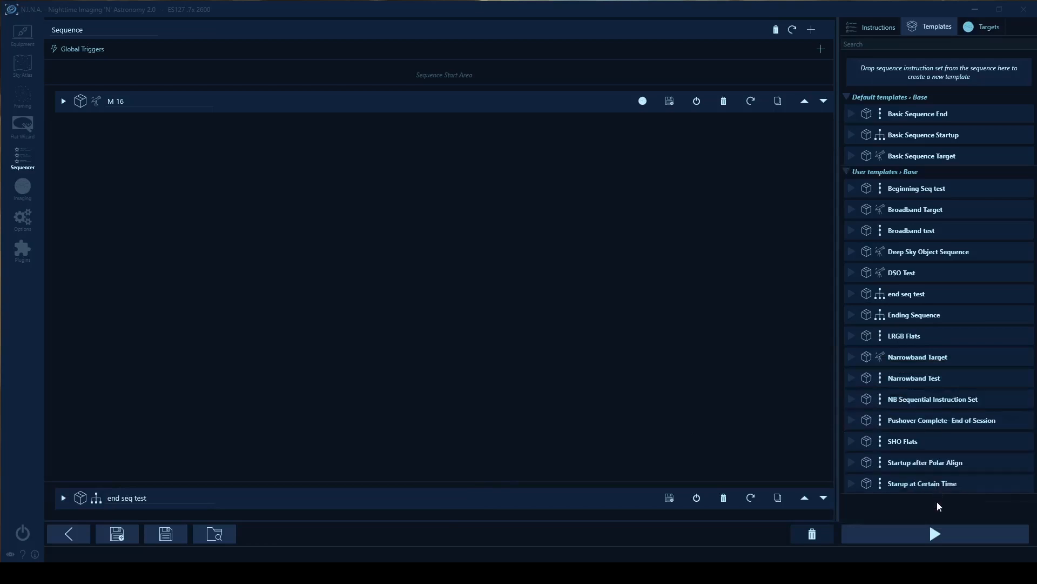
- Add the Beginning Seq test template to the Sequence Start Area and review its instructions
drag(931, 187, 453, 86)
drag(443, 75, 430, 78)
click(64, 81)
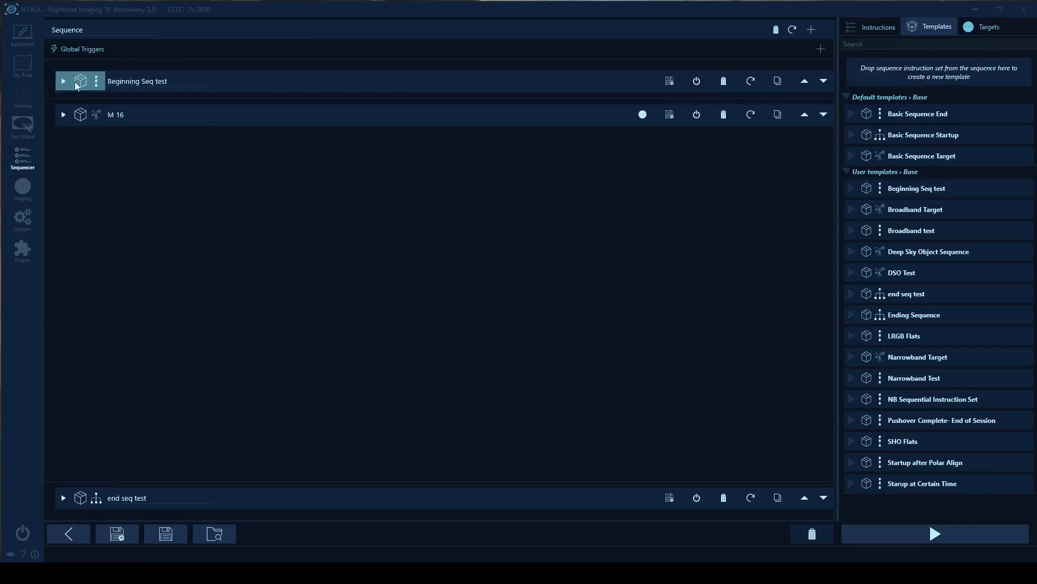
click(78, 84)
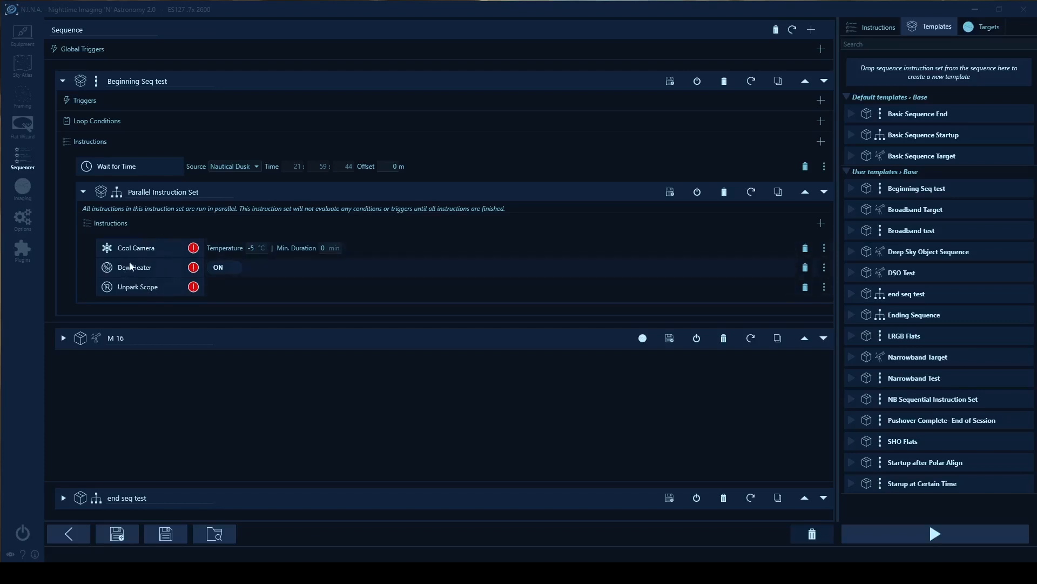
click(83, 82)
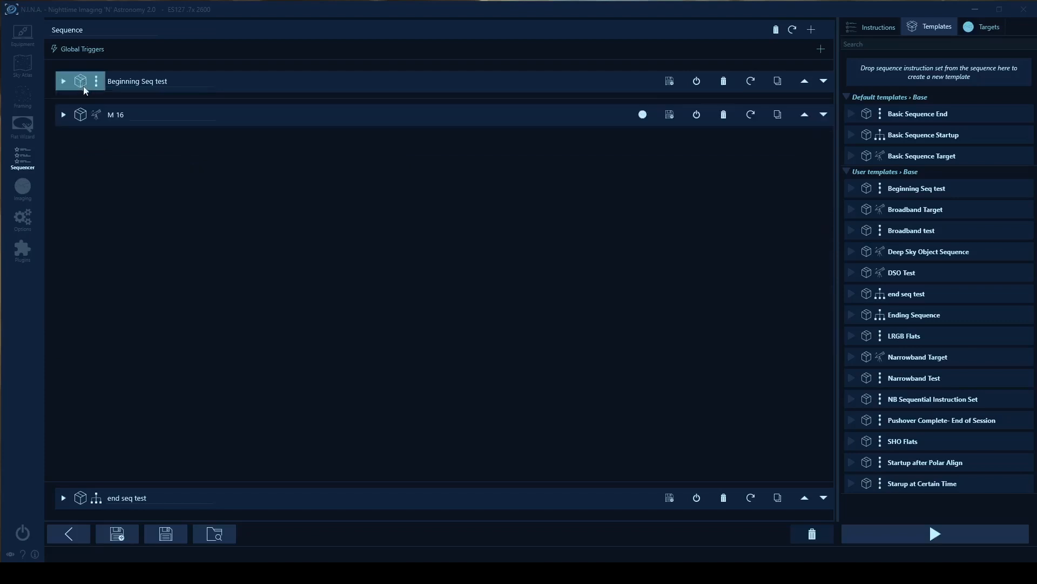
- Set the Loop Until Time condition of M 16's Broadband test set to Nautical Dawn and collapse the target
click(80, 115)
scroll(213, 180, down, 2)
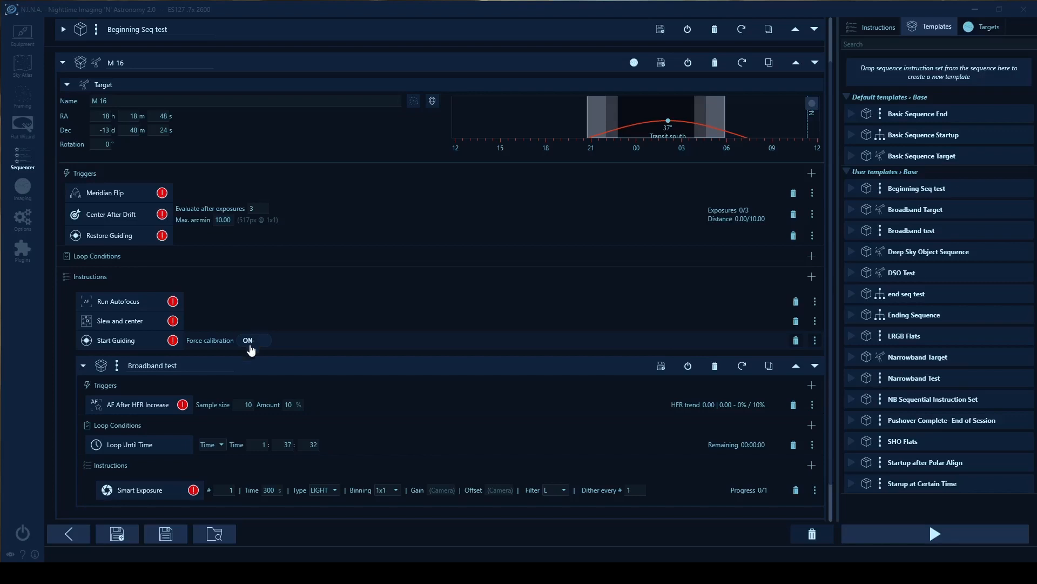
scroll(199, 415, down, 1)
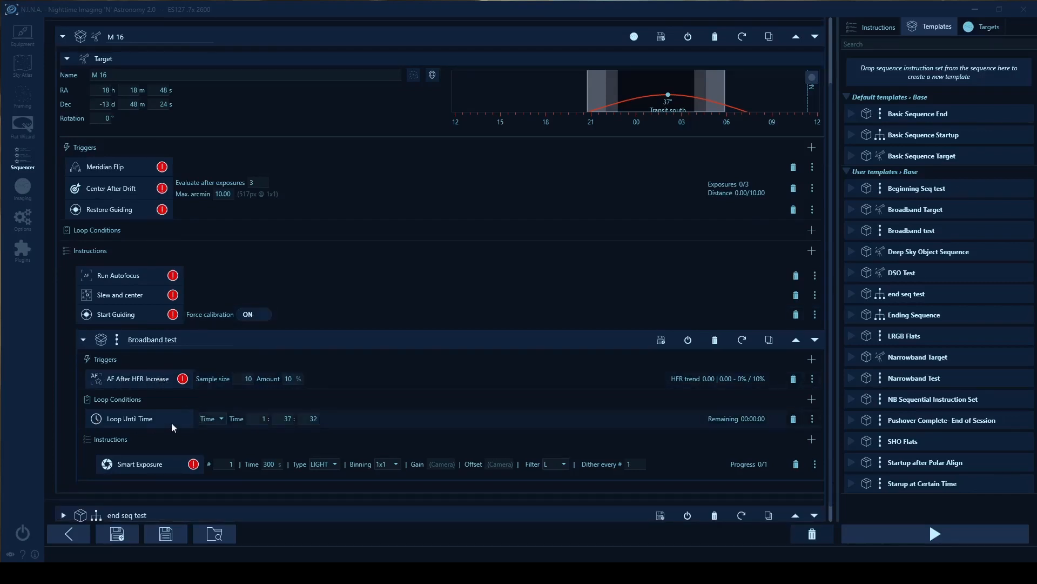
click(221, 419)
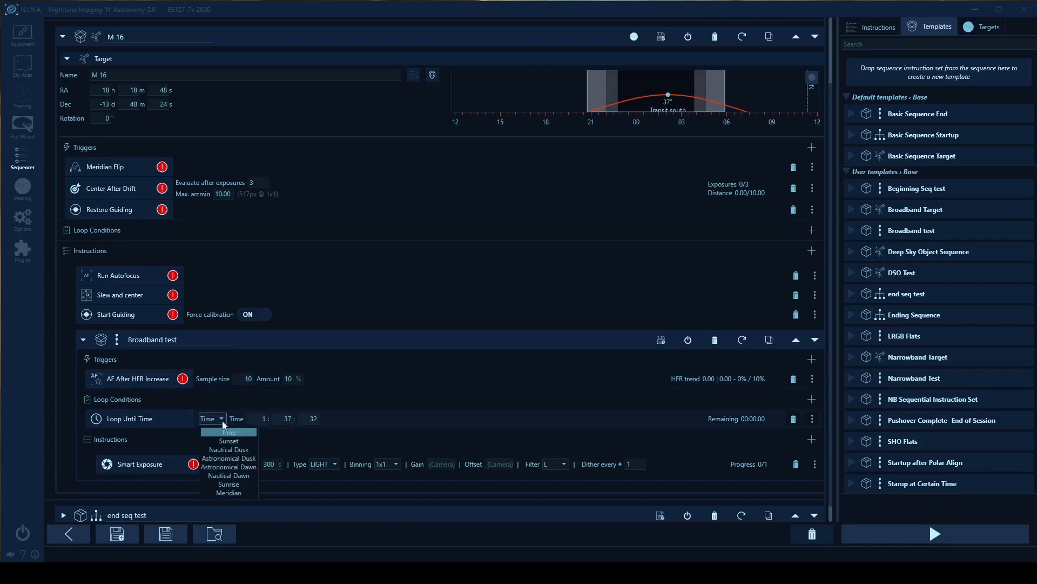
click(235, 474)
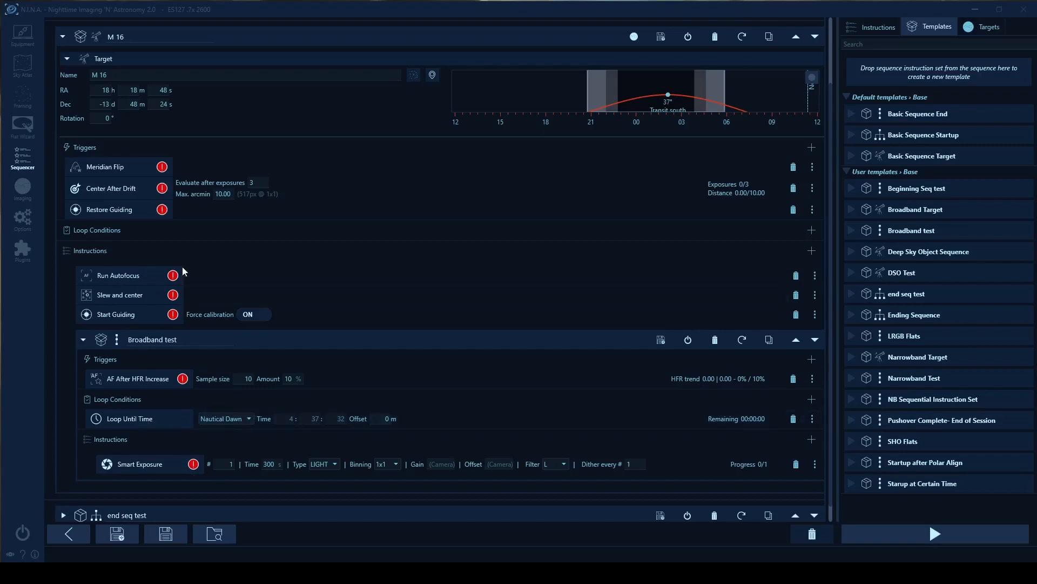
click(82, 37)
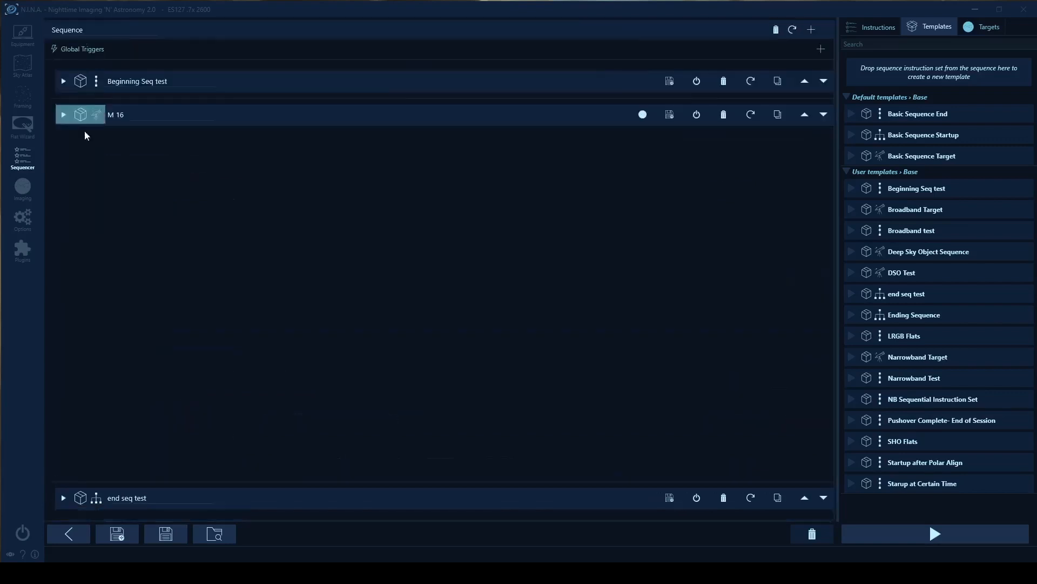
- Expand end seq test and set the Warm Camera minimum duration to 4 min
click(85, 500)
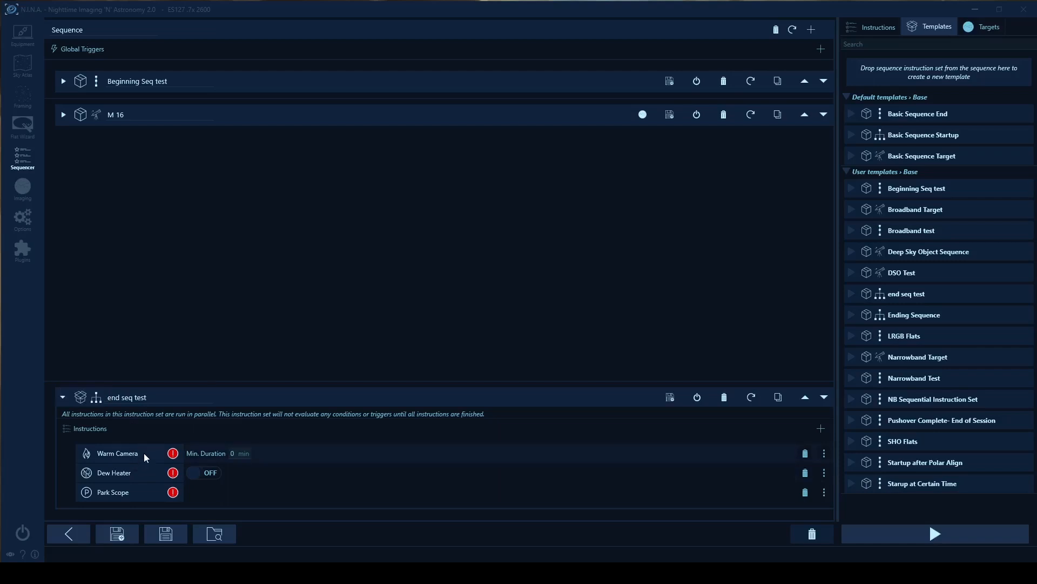
click(229, 454)
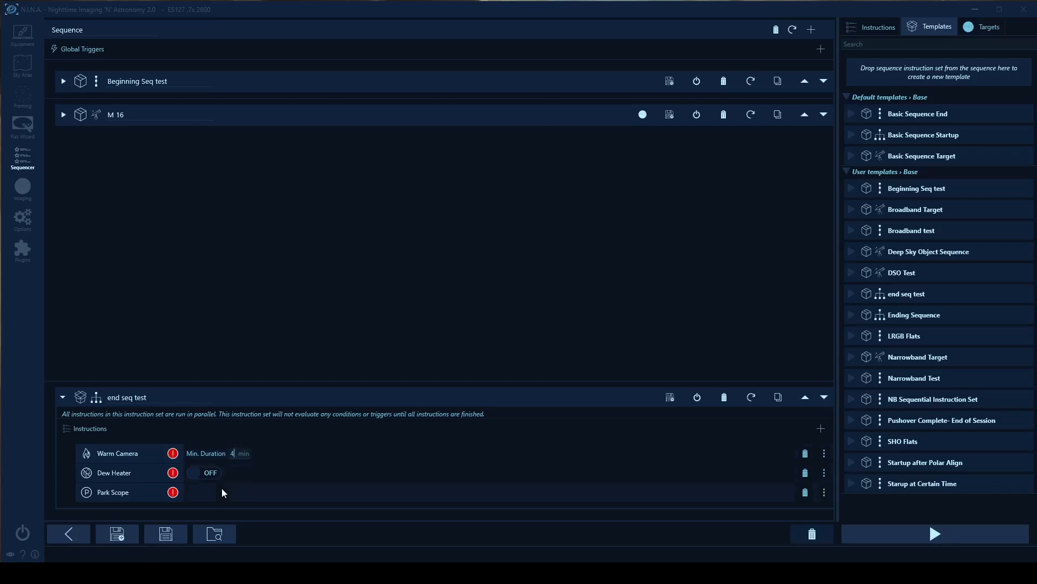